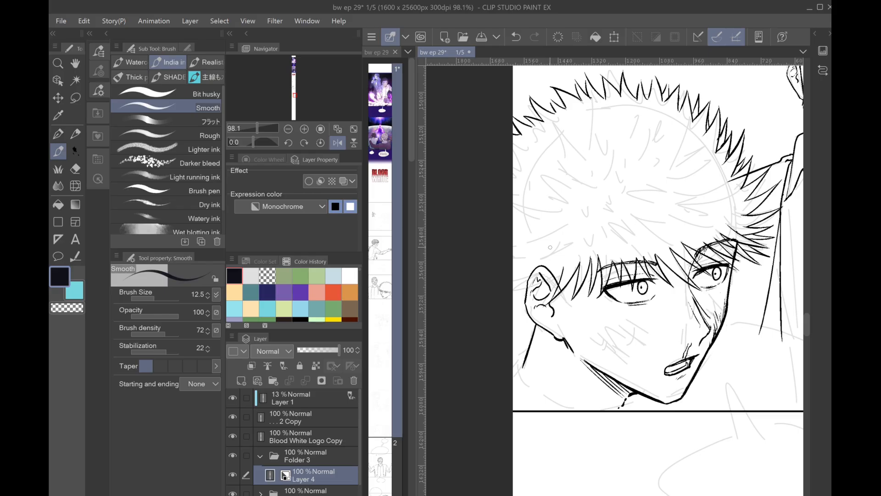
Flip the canvas view back and ink the first short hair strokes radiating from the crown whorl of the foreground character
{"action": "scroll", "coordinate": [550, 247], "scroll_direction": "down", "scroll_amount": 3}
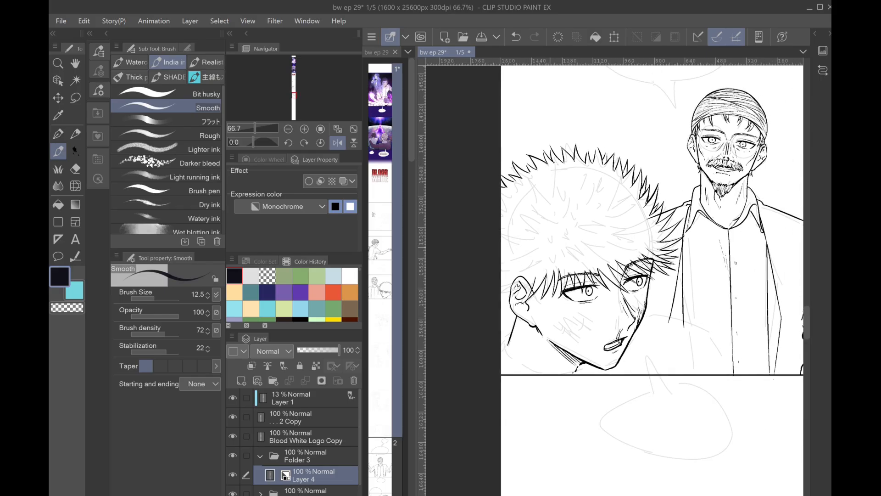
{"action": "left_click", "coordinate": [338, 142]}
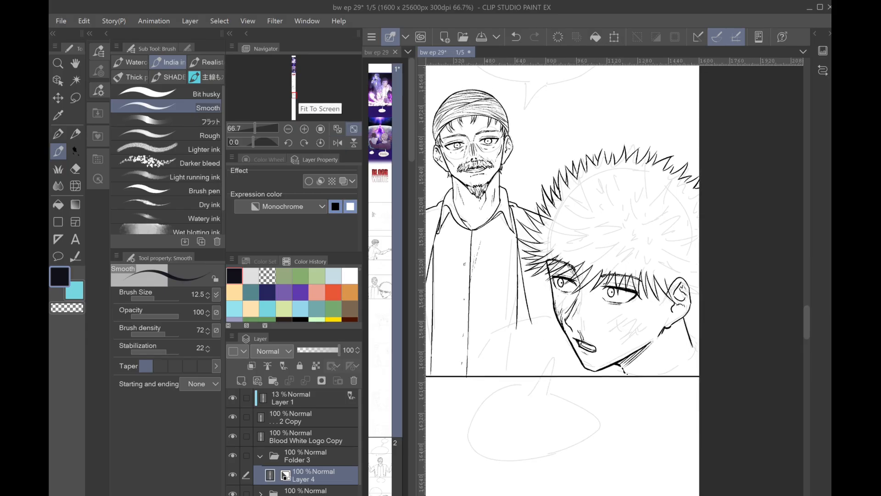
{"action": "scroll", "coordinate": [606, 238], "scroll_direction": "up", "scroll_amount": 4}
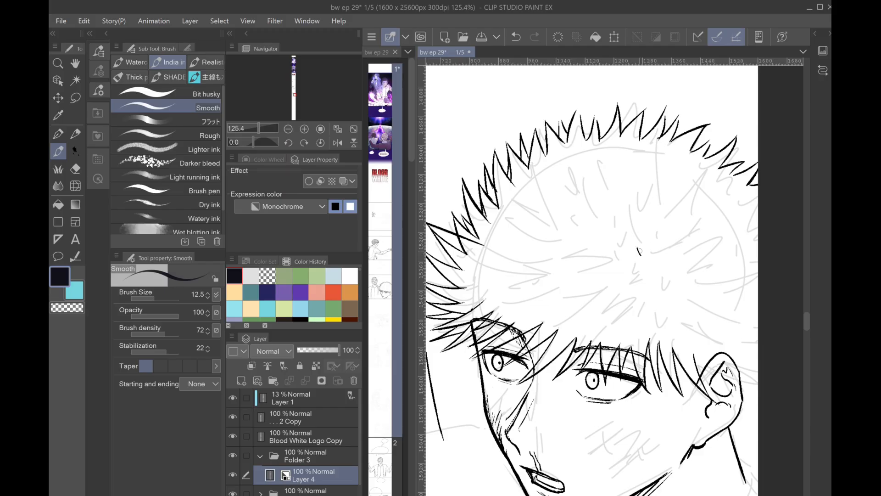
{"action": "left_click_drag", "start_coordinate": [617, 245], "coordinate": [630, 265]}
{"action": "mouse_move", "coordinate": [612, 260]}
{"action": "left_mouse_down"}
{"action": "mouse_move", "coordinate": [634, 270]}
{"action": "mouse_move", "coordinate": [638, 261]}
{"action": "mouse_move", "coordinate": [653, 284]}
{"action": "left_mouse_up"}
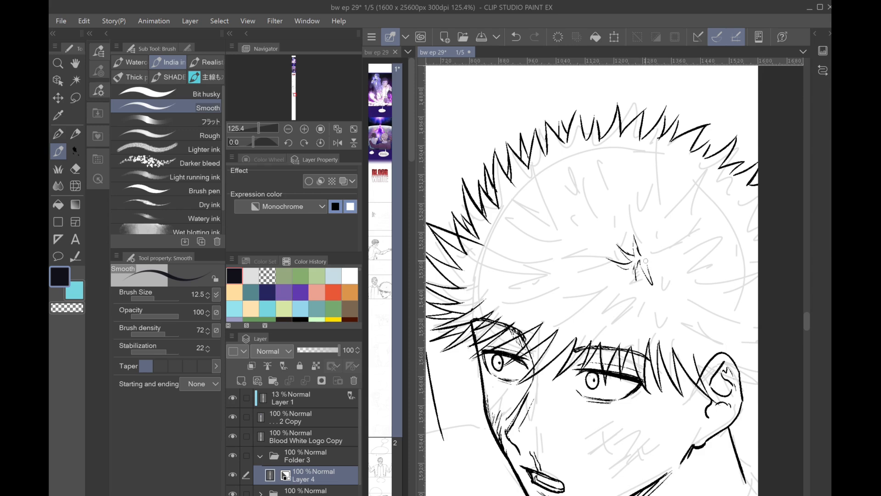
{"action": "mouse_move", "coordinate": [642, 255]}
{"action": "left_mouse_down"}
{"action": "mouse_move", "coordinate": [646, 233]}
{"action": "mouse_move", "coordinate": [656, 269]}
{"action": "mouse_move", "coordinate": [624, 223]}
{"action": "mouse_move", "coordinate": [636, 209]}
{"action": "left_mouse_up"}
{"action": "left_click_drag", "start_coordinate": [647, 240], "coordinate": [657, 205]}
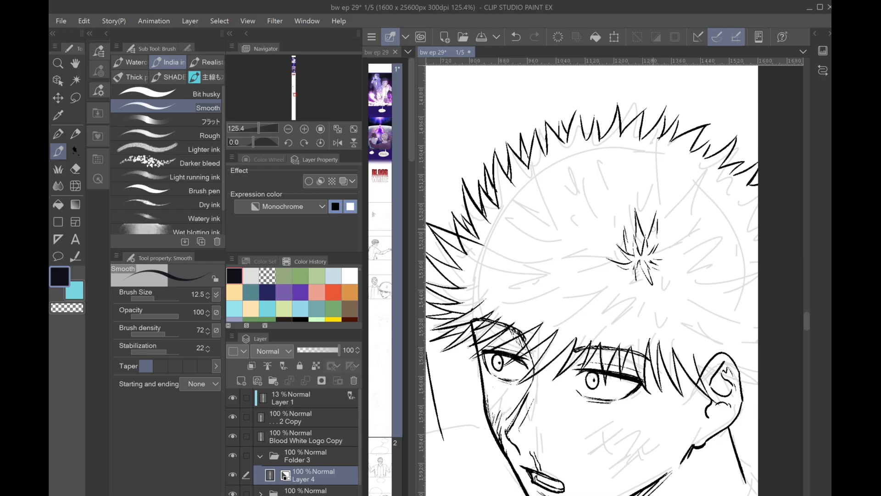
Ink rows of short pointed hair strokes fanning upward from the crown whorl
{"action": "mouse_move", "coordinate": [619, 260]}
{"action": "left_mouse_down"}
{"action": "mouse_move", "coordinate": [598, 235]}
{"action": "mouse_move", "coordinate": [618, 242]}
{"action": "mouse_move", "coordinate": [614, 206]}
{"action": "left_mouse_up"}
{"action": "mouse_move", "coordinate": [626, 225]}
{"action": "left_mouse_down"}
{"action": "mouse_move", "coordinate": [613, 190]}
{"action": "mouse_move", "coordinate": [625, 212]}
{"action": "left_mouse_up"}
{"action": "mouse_move", "coordinate": [632, 217]}
{"action": "left_mouse_down"}
{"action": "mouse_move", "coordinate": [623, 189]}
{"action": "mouse_move", "coordinate": [647, 189]}
{"action": "left_mouse_up"}
{"action": "mouse_move", "coordinate": [604, 244]}
{"action": "left_mouse_down"}
{"action": "mouse_move", "coordinate": [592, 214]}
{"action": "mouse_move", "coordinate": [609, 218]}
{"action": "mouse_move", "coordinate": [599, 196]}
{"action": "left_mouse_up"}
{"action": "mouse_move", "coordinate": [613, 218]}
{"action": "left_mouse_down"}
{"action": "mouse_move", "coordinate": [599, 189]}
{"action": "mouse_move", "coordinate": [629, 200]}
{"action": "mouse_move", "coordinate": [619, 201]}
{"action": "mouse_move", "coordinate": [614, 166]}
{"action": "left_mouse_up"}
{"action": "mouse_move", "coordinate": [626, 202]}
{"action": "left_mouse_down"}
{"action": "mouse_move", "coordinate": [618, 174]}
{"action": "mouse_move", "coordinate": [634, 166]}
{"action": "left_mouse_up"}
{"action": "left_click_drag", "start_coordinate": [640, 202], "coordinate": [638, 172]}
Extend the crown whorl with short hair strokes to both sides and downward toward the forehead
{"action": "left_click_drag", "start_coordinate": [605, 252], "coordinate": [578, 248]}
{"action": "mouse_move", "coordinate": [615, 265]}
{"action": "left_mouse_down"}
{"action": "mouse_move", "coordinate": [588, 257]}
{"action": "mouse_move", "coordinate": [600, 279]}
{"action": "mouse_move", "coordinate": [649, 309]}
{"action": "mouse_move", "coordinate": [659, 262]}
{"action": "left_mouse_up"}
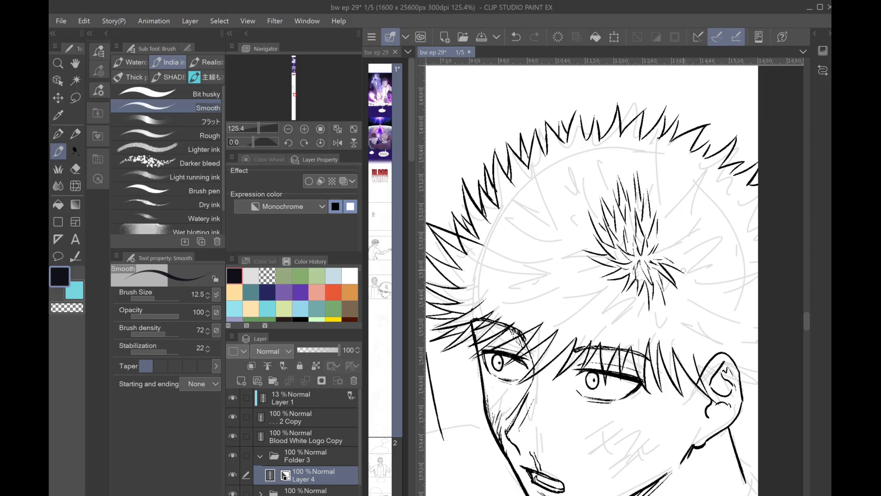
{"action": "mouse_move", "coordinate": [664, 251]}
{"action": "left_mouse_down"}
{"action": "mouse_move", "coordinate": [692, 246]}
{"action": "mouse_move", "coordinate": [671, 235]}
{"action": "mouse_move", "coordinate": [678, 225]}
{"action": "mouse_move", "coordinate": [665, 240]}
{"action": "mouse_move", "coordinate": [671, 200]}
{"action": "mouse_move", "coordinate": [664, 212]}
{"action": "mouse_move", "coordinate": [658, 181]}
{"action": "mouse_move", "coordinate": [653, 200]}
{"action": "mouse_move", "coordinate": [654, 173]}
{"action": "left_mouse_up"}
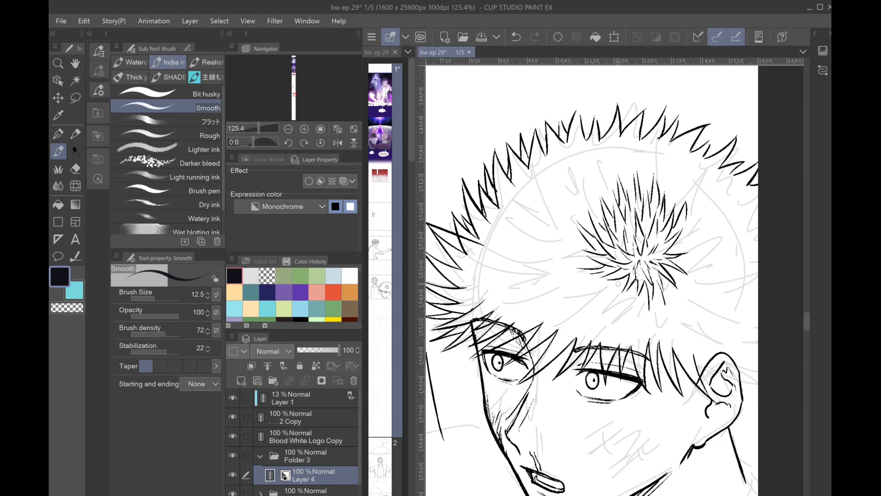
{"action": "mouse_move", "coordinate": [616, 282]}
{"action": "left_mouse_down"}
{"action": "mouse_move", "coordinate": [596, 298]}
{"action": "mouse_move", "coordinate": [616, 315]}
{"action": "mouse_move", "coordinate": [634, 316]}
{"action": "left_mouse_up"}
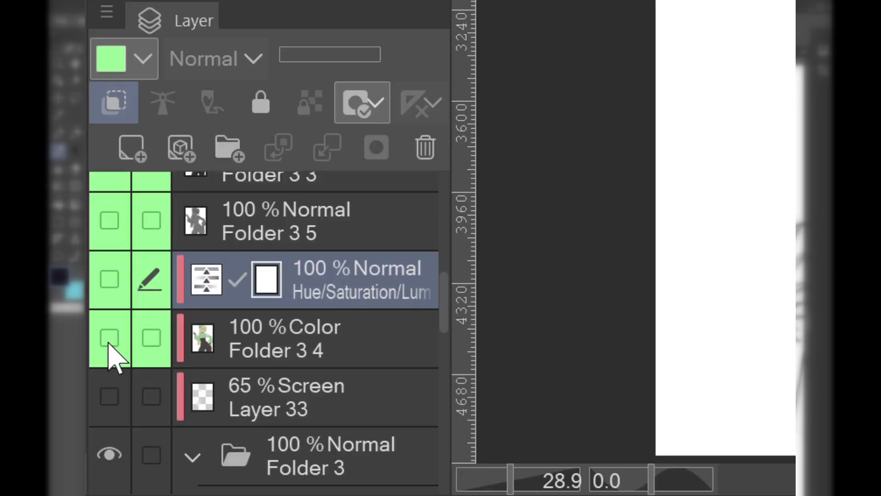
Ink short sideburn strokes in front of the foreground character's ear
{"action": "left_click_drag", "start_coordinate": [109, 343], "coordinate": [105, 281]}
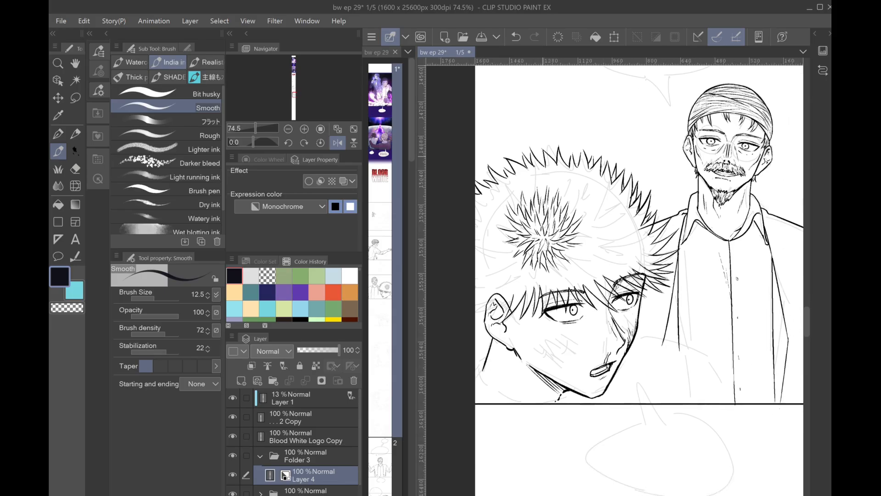
{"action": "left_click_drag", "start_coordinate": [543, 157], "coordinate": [535, 153]}
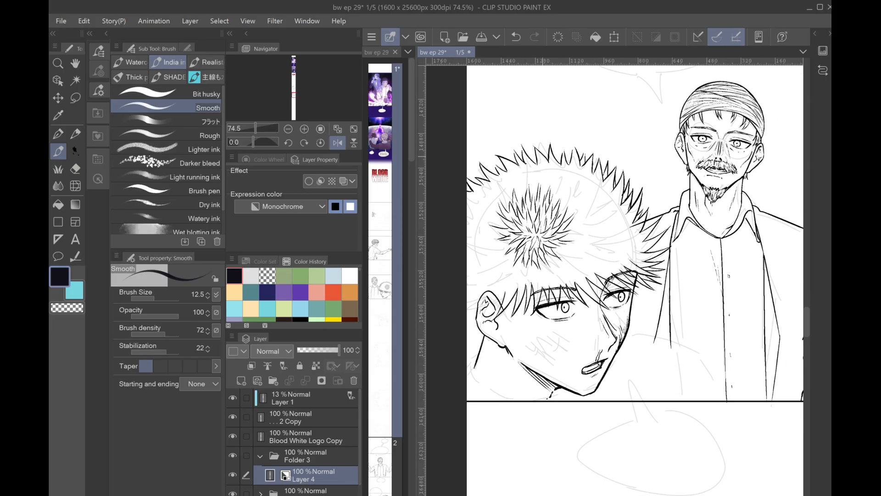
{"action": "scroll", "coordinate": [533, 295], "scroll_direction": "up", "scroll_amount": 4}
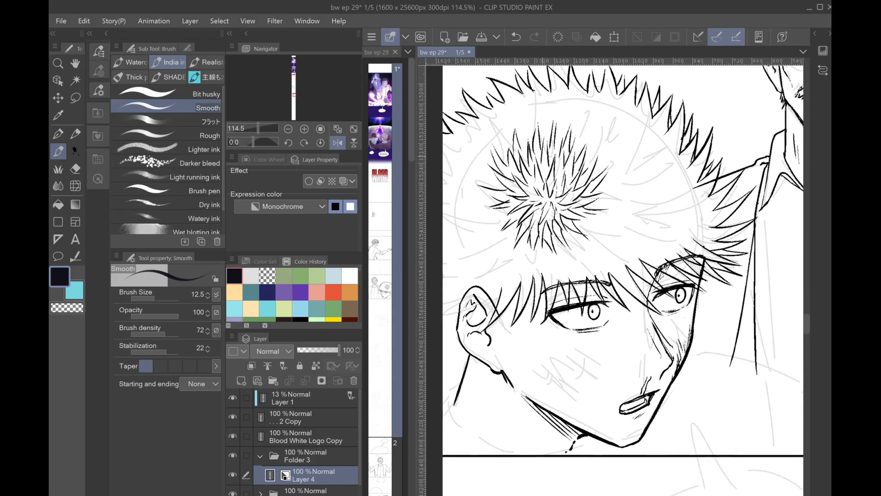
{"action": "left_click_drag", "start_coordinate": [511, 291], "coordinate": [527, 319]}
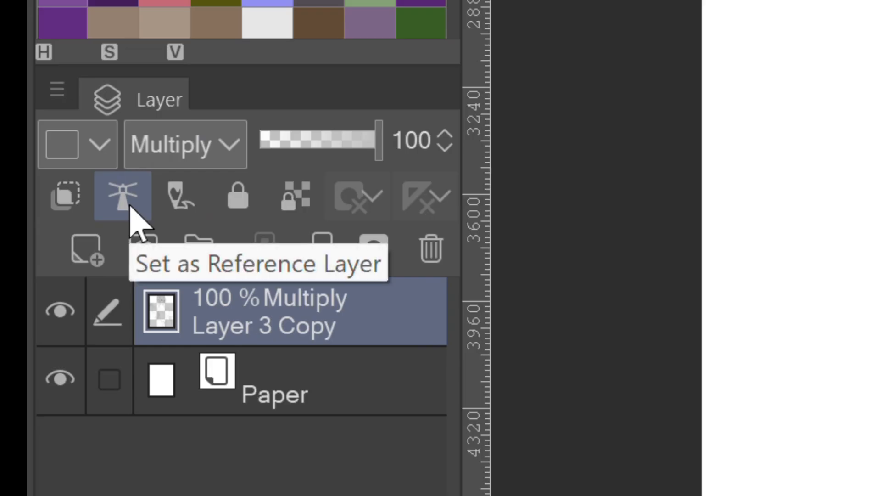
Set Layer 3 Copy as the reference layer
{"action": "left_click", "coordinate": [131, 206]}
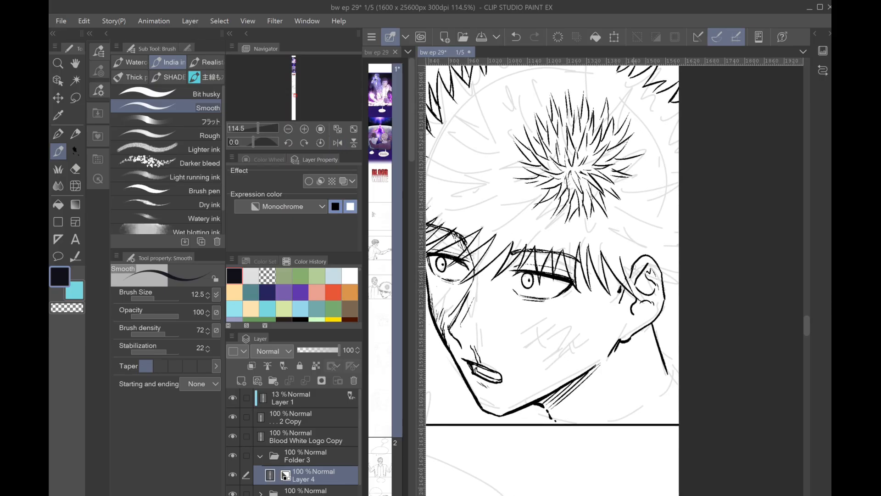
Ink the hair strokes around the ear and the line at the back of the neck
{"action": "mouse_move", "coordinate": [635, 253]}
{"action": "left_mouse_down"}
{"action": "mouse_move", "coordinate": [649, 276]}
{"action": "mouse_move", "coordinate": [674, 270]}
{"action": "left_mouse_up"}
{"action": "left_click_drag", "start_coordinate": [652, 323], "coordinate": [674, 373]}
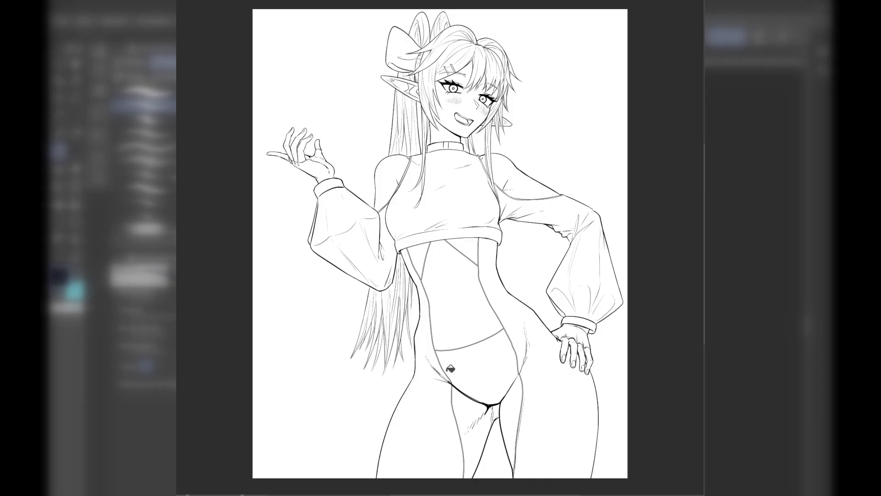
Fill the elf character's left-hand leg, midriff and crop top with flat gray
{"action": "left_click", "coordinate": [449, 362]}
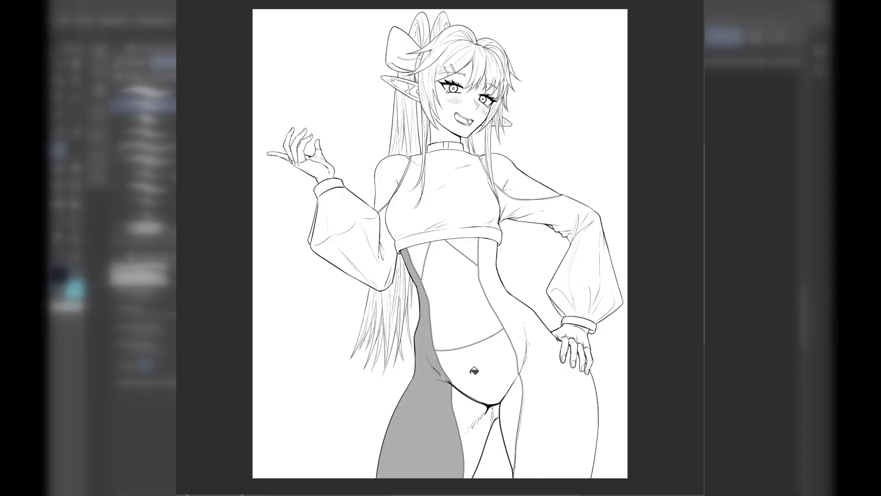
{"action": "left_click", "coordinate": [468, 406]}
{"action": "left_click", "coordinate": [472, 337]}
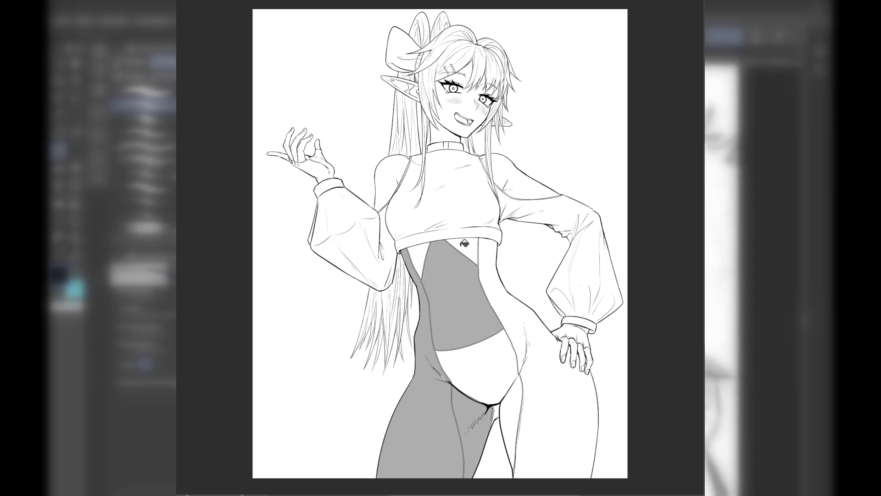
{"action": "left_click", "coordinate": [439, 195]}
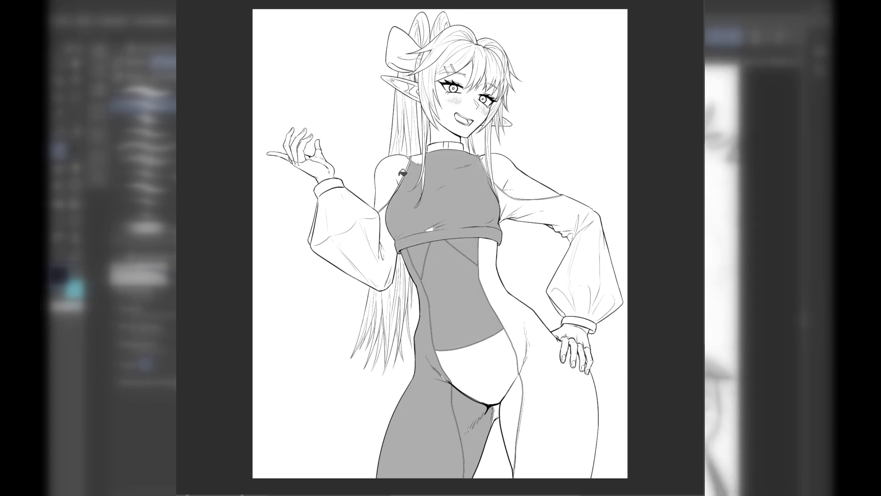
Fill the shoulder, puffed sleeve, cuff and hand of the raised arm with flat gray
{"action": "left_click", "coordinate": [401, 173]}
{"action": "left_click", "coordinate": [372, 250]}
{"action": "left_click", "coordinate": [334, 184]}
{"action": "left_click", "coordinate": [323, 161]}
{"action": "left_click", "coordinate": [310, 143]}
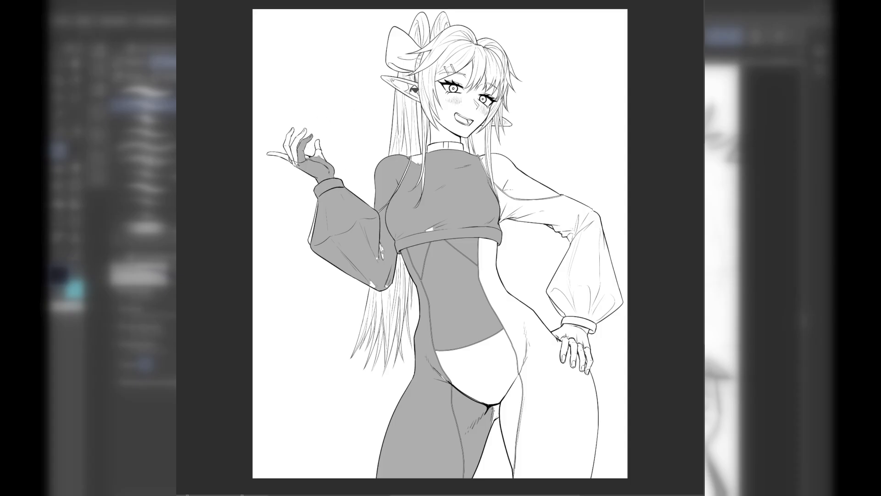
Fill the collar, neck, face, mouth, eye and central bangs with flat gray
{"action": "left_click", "coordinate": [455, 140]}
{"action": "left_click", "coordinate": [459, 117]}
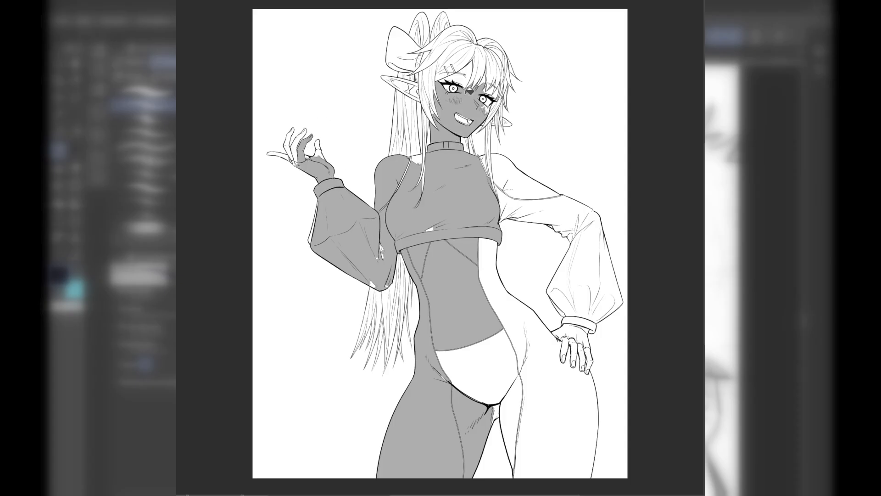
{"action": "left_click", "coordinate": [478, 79]}
{"action": "left_click", "coordinate": [464, 119]}
{"action": "left_click", "coordinate": [458, 88]}
{"action": "left_click", "coordinate": [454, 49]}
{"action": "left_click", "coordinate": [431, 57]}
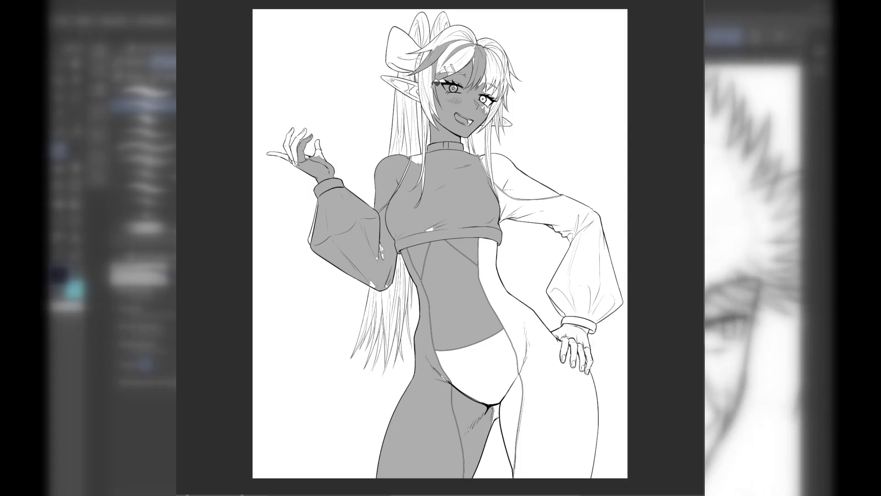
Fill the side hair, pointed ear and hair bow with flat gray
{"action": "left_click", "coordinate": [428, 92]}
{"action": "left_click", "coordinate": [442, 60]}
{"action": "left_click", "coordinate": [413, 90]}
{"action": "left_click", "coordinate": [404, 53]}
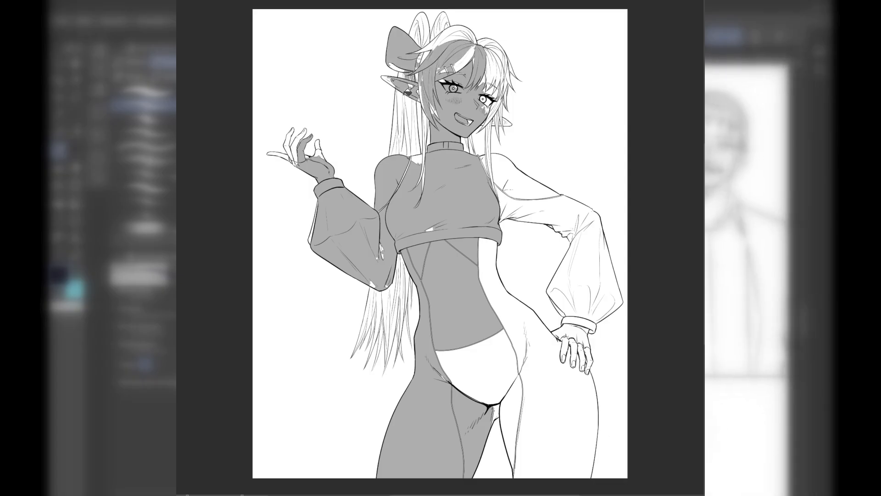
Fill the upper ponytail strands behind the ear with flat gray
{"action": "left_click", "coordinate": [415, 123]}
{"action": "left_click", "coordinate": [400, 142]}
{"action": "left_click", "coordinate": [409, 111]}
{"action": "left_click", "coordinate": [406, 149]}
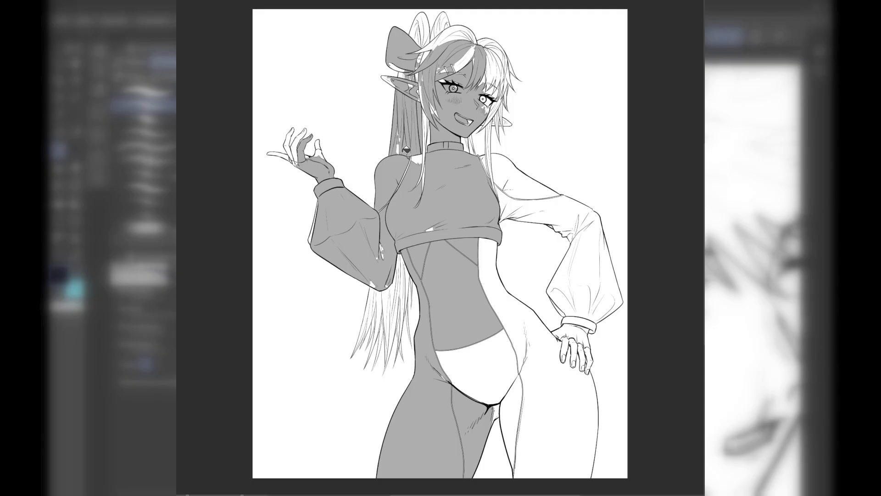
Fill the lower ponytail strands hanging below the raised arm's sleeve with flat gray
{"action": "left_click", "coordinate": [393, 299]}
{"action": "left_click", "coordinate": [384, 290]}
{"action": "left_click", "coordinate": [379, 288]}
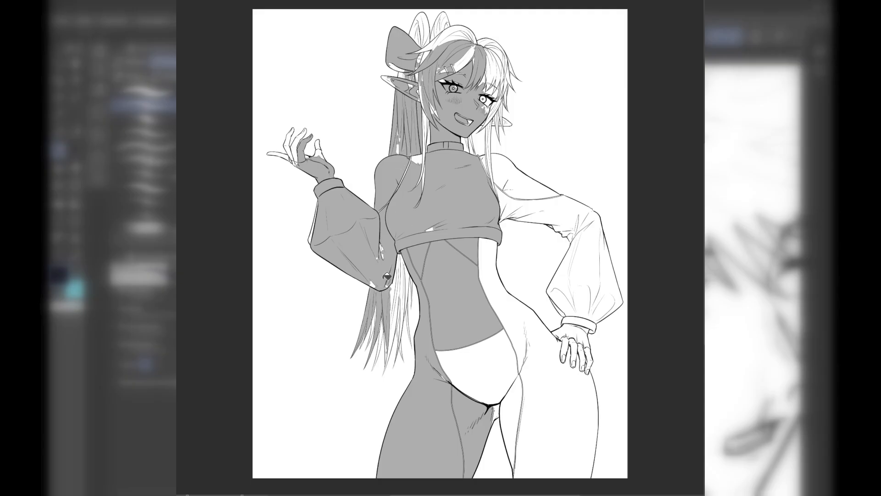
{"action": "left_click", "coordinate": [395, 276]}
{"action": "left_click", "coordinate": [407, 277]}
{"action": "left_click", "coordinate": [402, 253]}
{"action": "left_click", "coordinate": [398, 307]}
{"action": "left_click", "coordinate": [401, 284]}
{"action": "left_click", "coordinate": [405, 316]}
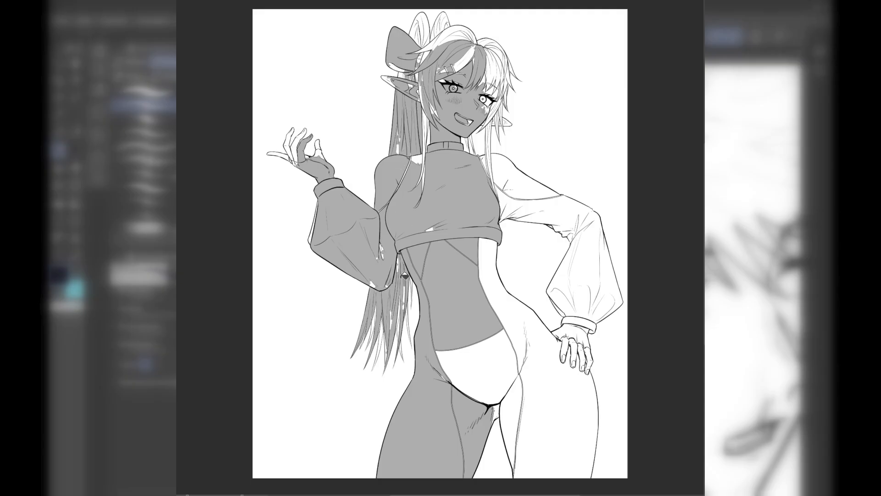
Fill the remaining hip and leg areas and the sleeve and shoulder of the arm resting on the hip with flat gray
{"action": "left_click", "coordinate": [554, 383]}
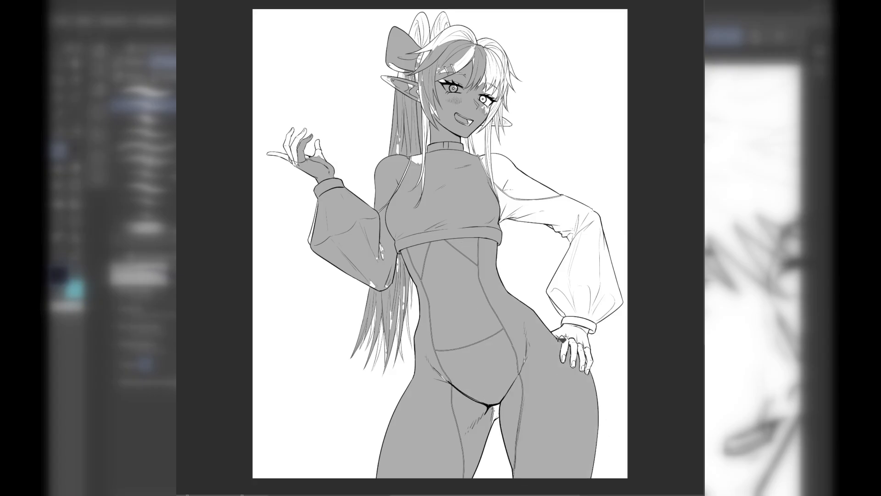
{"action": "left_click", "coordinate": [521, 208]}
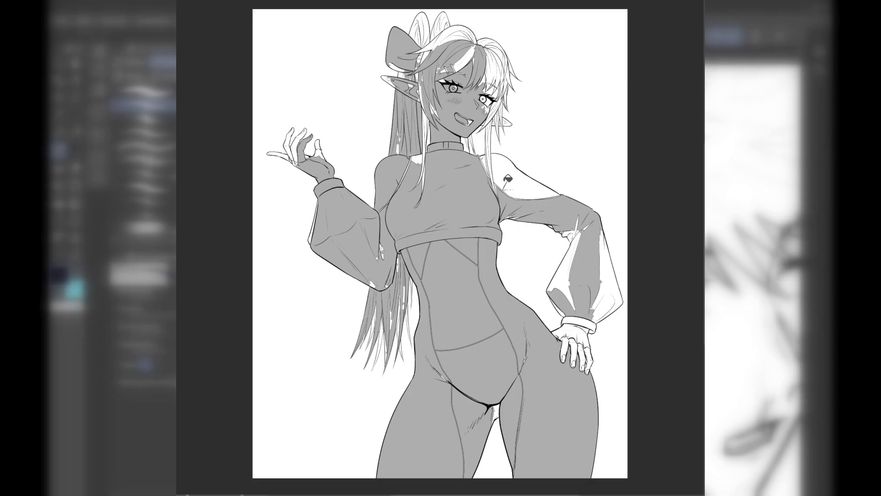
{"action": "left_click", "coordinate": [507, 178]}
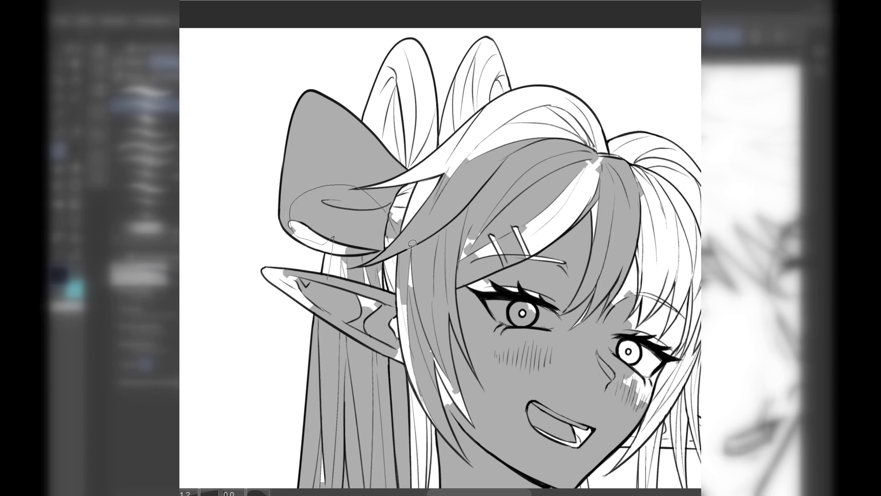
Lasso-fill the unpainted gaps in the upright hair loops and the hair beside the bow with gray
{"action": "mouse_move", "coordinate": [349, 217]}
{"action": "left_mouse_down"}
{"action": "mouse_move", "coordinate": [437, 336]}
{"action": "mouse_move", "coordinate": [435, 179]}
{"action": "left_mouse_up"}
{"action": "mouse_move", "coordinate": [374, 131]}
{"action": "left_mouse_down"}
{"action": "mouse_move", "coordinate": [414, 47]}
{"action": "mouse_move", "coordinate": [411, 187]}
{"action": "left_mouse_up"}
{"action": "mouse_move", "coordinate": [465, 132]}
{"action": "left_mouse_down"}
{"action": "mouse_move", "coordinate": [440, 151]}
{"action": "mouse_move", "coordinate": [498, 151]}
{"action": "mouse_move", "coordinate": [502, 94]}
{"action": "left_mouse_up"}
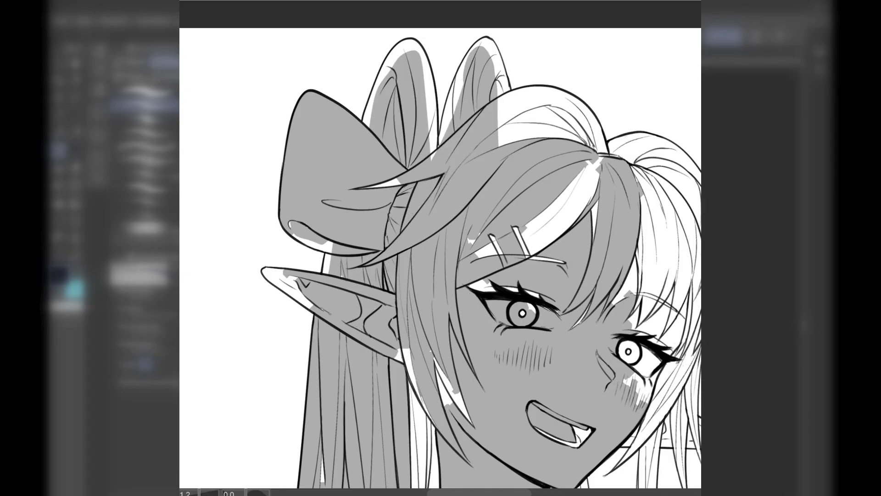
{"action": "left_click_drag", "start_coordinate": [345, 223], "coordinate": [454, 207]}
Lasso-fill the leftover white gaps along the bow's lower edge, the hair below it and the ear tip with gray
{"action": "scroll", "coordinate": [372, 231], "scroll_direction": "up", "scroll_amount": 5}
{"action": "mouse_move", "coordinate": [301, 238]}
{"action": "left_mouse_down"}
{"action": "mouse_move", "coordinate": [277, 173]}
{"action": "mouse_move", "coordinate": [280, 197]}
{"action": "left_mouse_up"}
{"action": "mouse_move", "coordinate": [338, 260]}
{"action": "left_mouse_down"}
{"action": "mouse_move", "coordinate": [373, 274]}
{"action": "mouse_move", "coordinate": [413, 260]}
{"action": "left_mouse_up"}
{"action": "left_click_drag", "start_coordinate": [360, 272], "coordinate": [427, 277]}
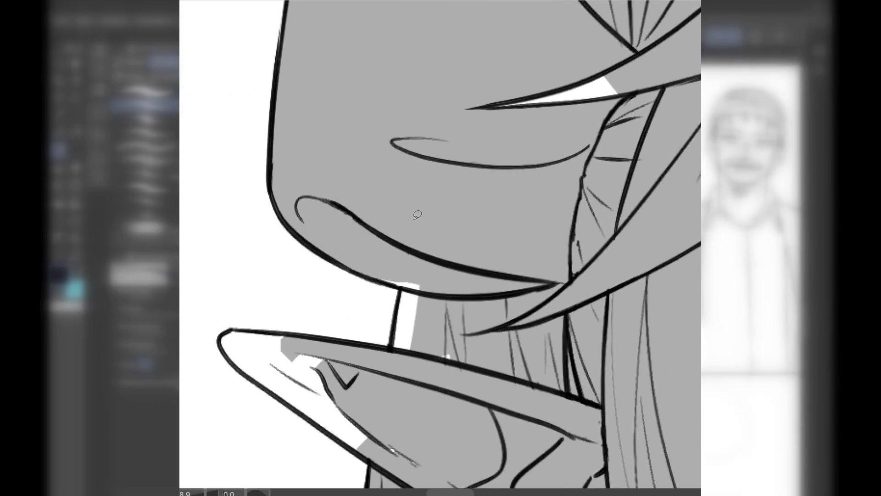
{"action": "mouse_move", "coordinate": [398, 305]}
{"action": "left_mouse_down"}
{"action": "mouse_move", "coordinate": [489, 153]}
{"action": "mouse_move", "coordinate": [383, 272]}
{"action": "left_mouse_up"}
{"action": "left_click_drag", "start_coordinate": [413, 363], "coordinate": [453, 152]}
{"action": "mouse_move", "coordinate": [332, 118]}
{"action": "left_mouse_down"}
{"action": "mouse_move", "coordinate": [264, 126]}
{"action": "mouse_move", "coordinate": [360, 146]}
{"action": "left_mouse_up"}
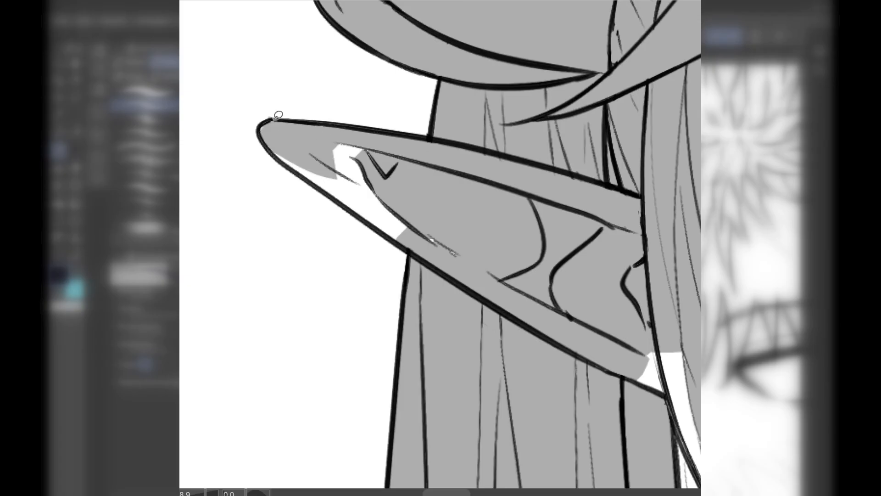
Lasso-fill the white gaps along the pointed ear's lower edge and the side hair below it with gray
{"action": "mouse_move", "coordinate": [318, 164]}
{"action": "left_mouse_down"}
{"action": "mouse_move", "coordinate": [275, 148]}
{"action": "mouse_move", "coordinate": [328, 184]}
{"action": "mouse_move", "coordinate": [326, 143]}
{"action": "mouse_move", "coordinate": [316, 181]}
{"action": "left_mouse_up"}
{"action": "left_click_drag", "start_coordinate": [402, 240], "coordinate": [347, 204]}
{"action": "left_click_drag", "start_coordinate": [642, 321], "coordinate": [409, 211]}
{"action": "scroll", "coordinate": [490, 216], "scroll_direction": "down", "scroll_amount": 5}
{"action": "left_click_drag", "start_coordinate": [490, 215], "coordinate": [375, 116]}
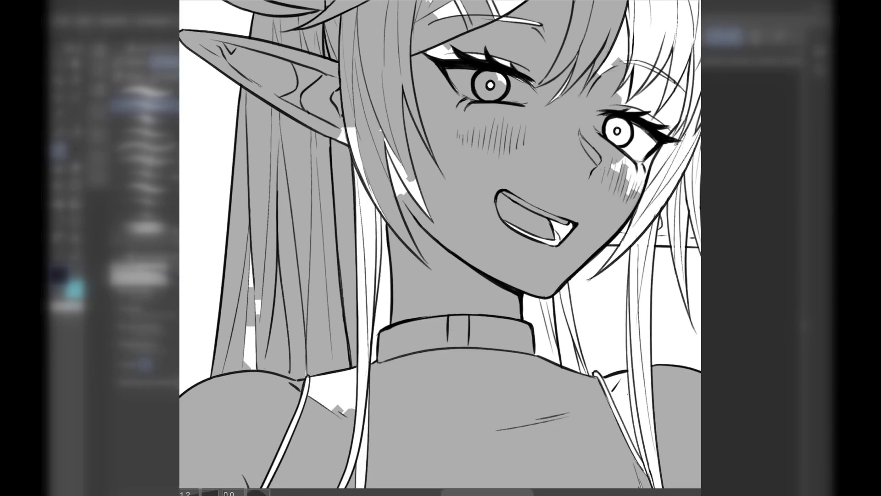
{"action": "mouse_move", "coordinate": [388, 220]}
{"action": "left_mouse_down"}
{"action": "mouse_move", "coordinate": [376, 265]}
{"action": "mouse_move", "coordinate": [329, 228]}
{"action": "mouse_move", "coordinate": [426, 83]}
{"action": "mouse_move", "coordinate": [405, 203]}
{"action": "mouse_move", "coordinate": [390, 188]}
{"action": "left_mouse_up"}
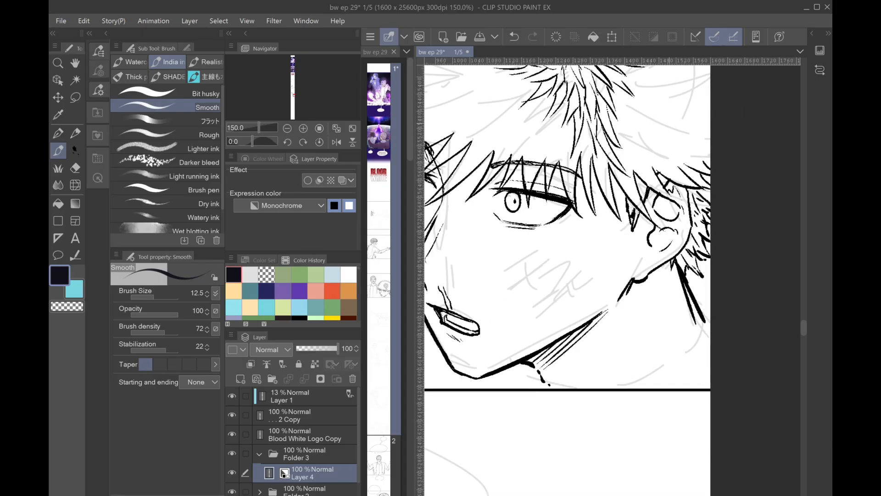
Ink another stroke along the back of the foreground character's neck below the ear
{"action": "left_click_drag", "start_coordinate": [677, 277], "coordinate": [706, 338]}
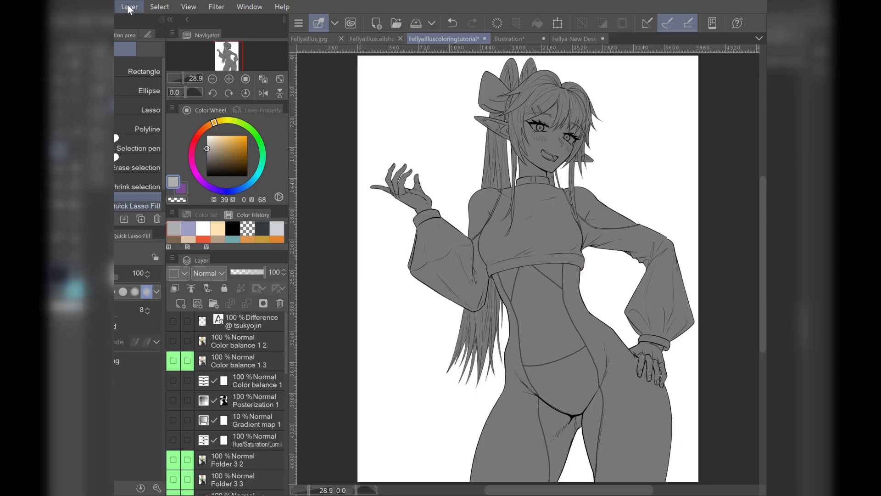
Create a selection from the gray silhouette layer and toggle the visibility of the Color balance 1 3 layer
{"action": "left_click", "coordinate": [129, 7]}
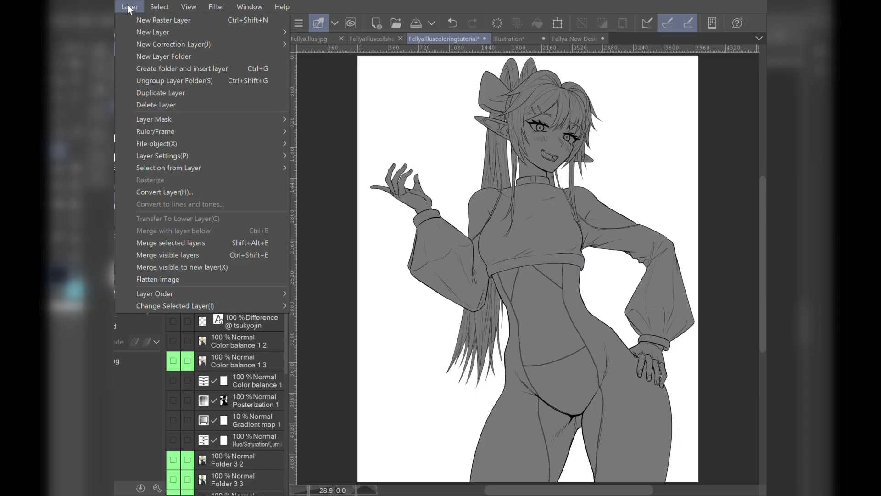
{"action": "mouse_move", "coordinate": [202, 169]}
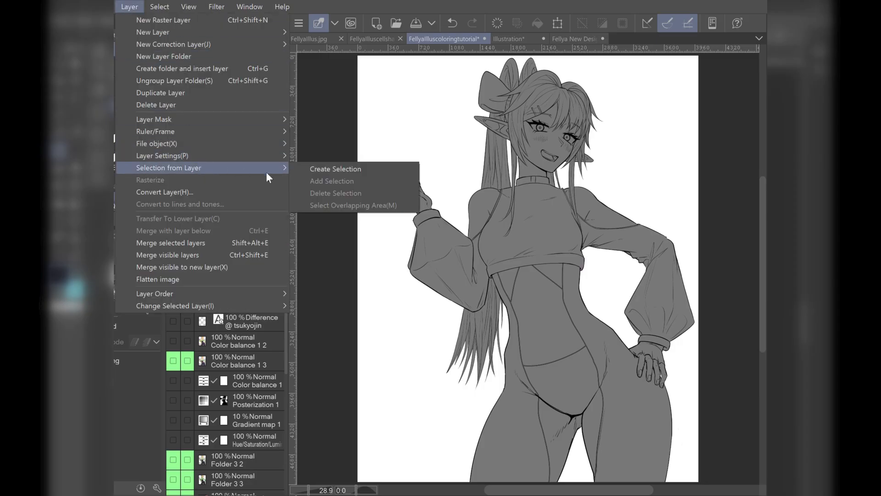
{"action": "left_click", "coordinate": [300, 169]}
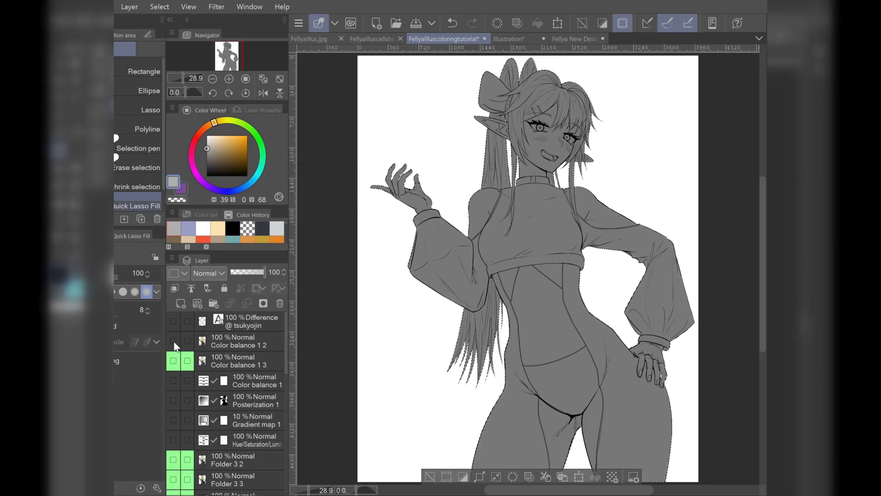
{"action": "left_click", "coordinate": [174, 361]}
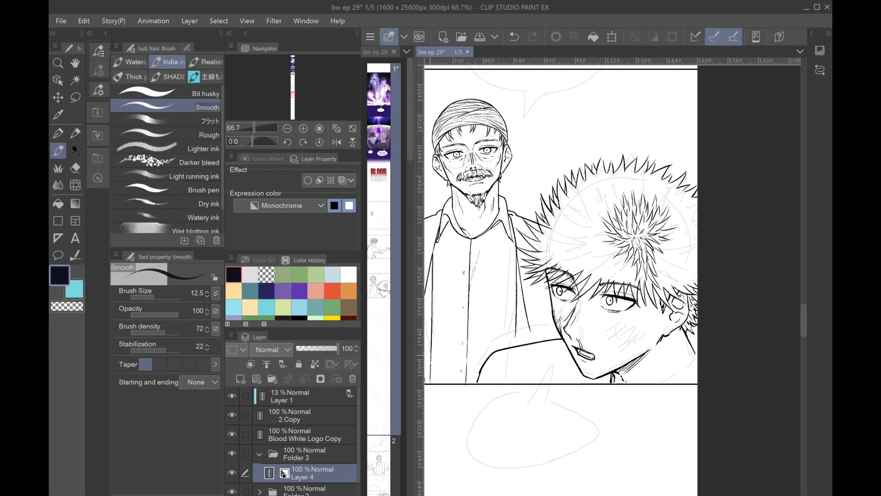
Mirror the comic page view horizontally to examine the panel with the two characters
{"action": "key", "text": "h"}
{"action": "left_click_drag", "start_coordinate": [617, 280], "coordinate": [616, 280]}
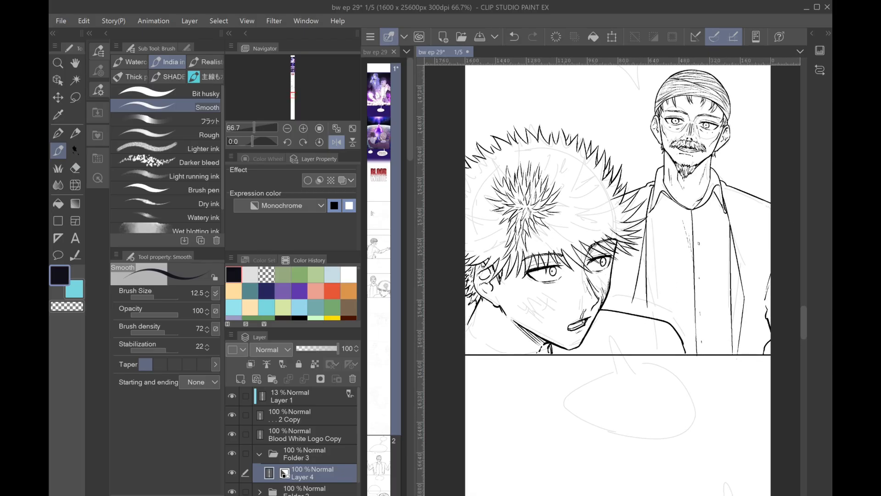
{"action": "scroll", "coordinate": [597, 275], "scroll_direction": "up", "scroll_amount": 5}
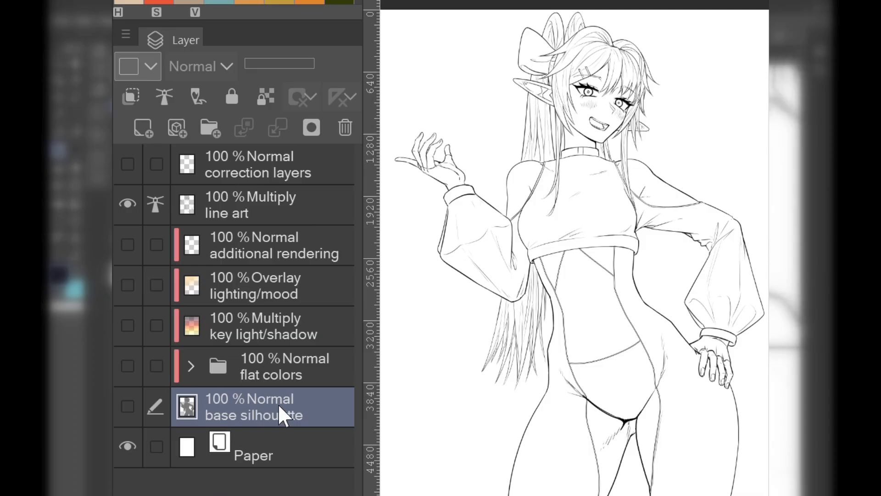
Show the base silhouette layer and the flat colors folder beneath the line art
{"action": "left_click", "coordinate": [240, 197]}
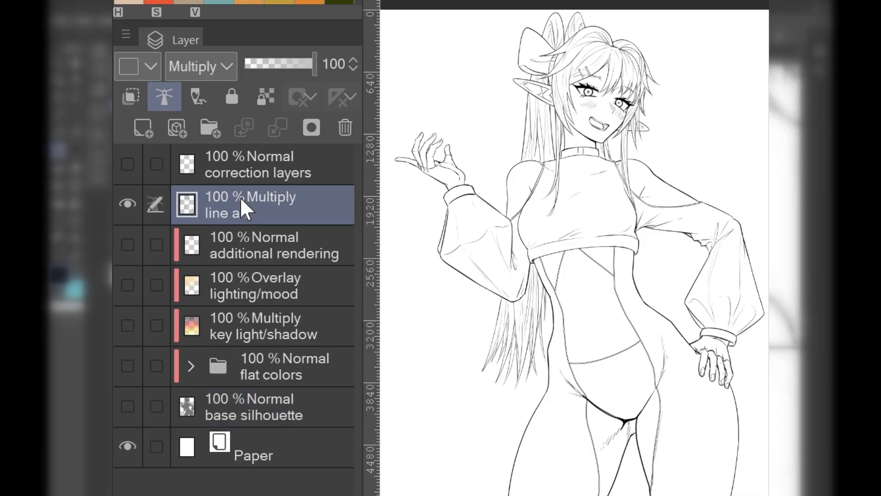
{"action": "left_click", "coordinate": [256, 423]}
{"action": "left_click", "coordinate": [130, 402]}
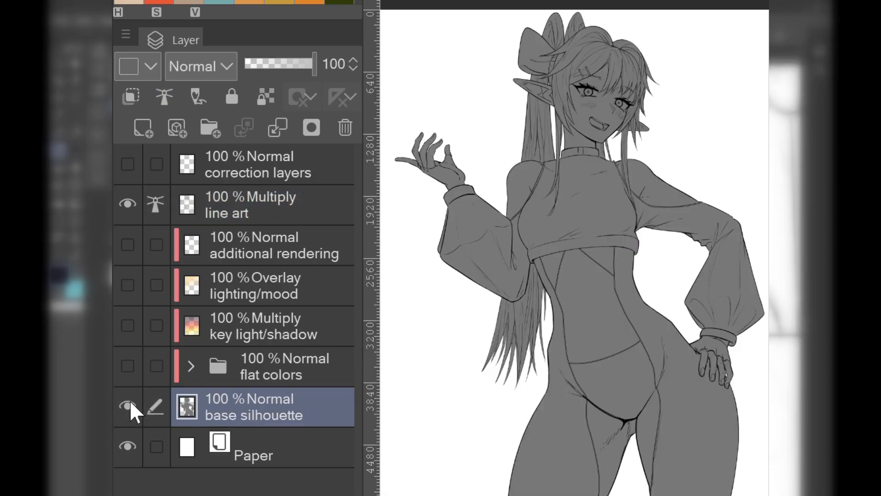
{"action": "left_click", "coordinate": [242, 368]}
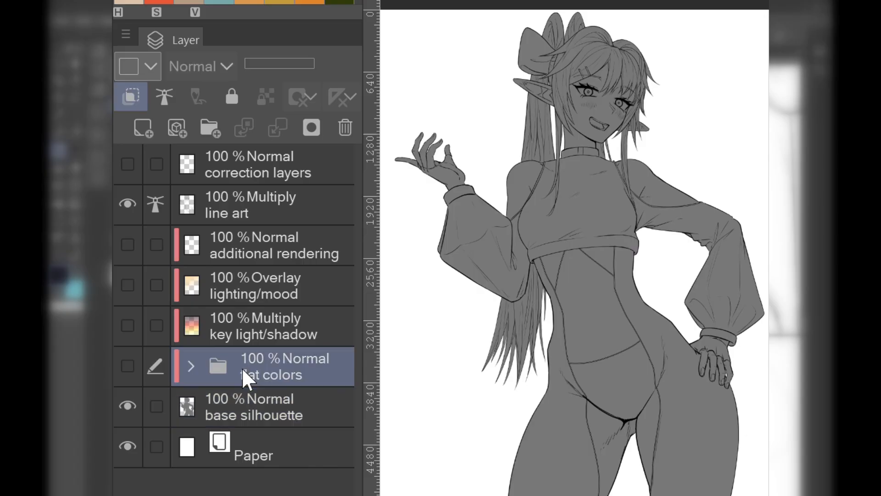
{"action": "left_click", "coordinate": [130, 365]}
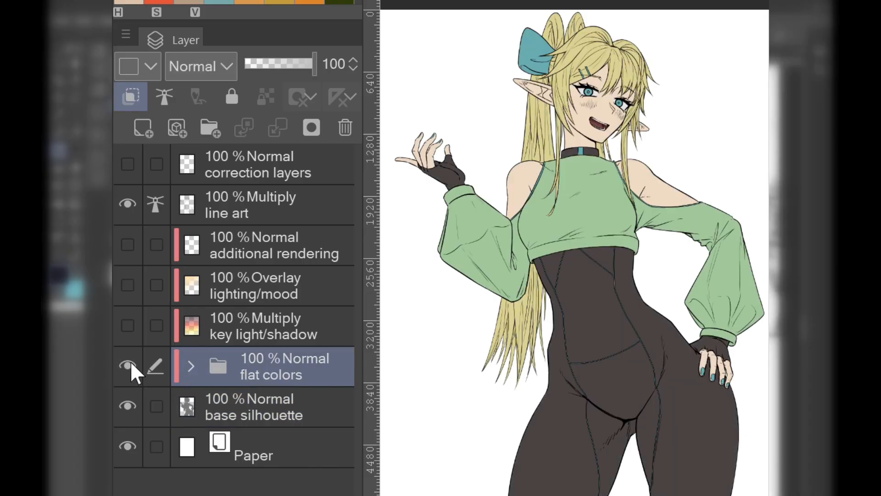
Expand the flat colors folder and examine its separate skin, eyes, pupils and hair layers
{"action": "left_click", "coordinate": [191, 363]}
{"action": "scroll", "coordinate": [241, 360], "scroll_direction": "down", "scroll_amount": 5}
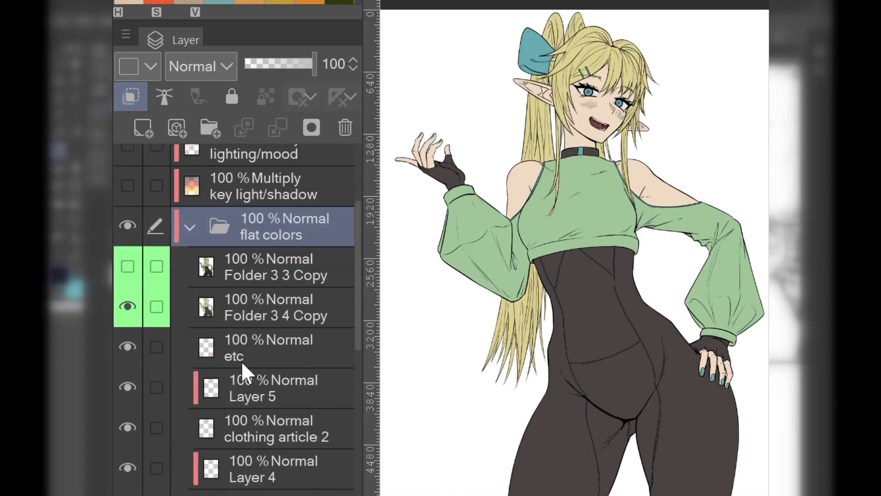
{"action": "scroll", "coordinate": [241, 361], "scroll_direction": "down", "scroll_amount": 7}
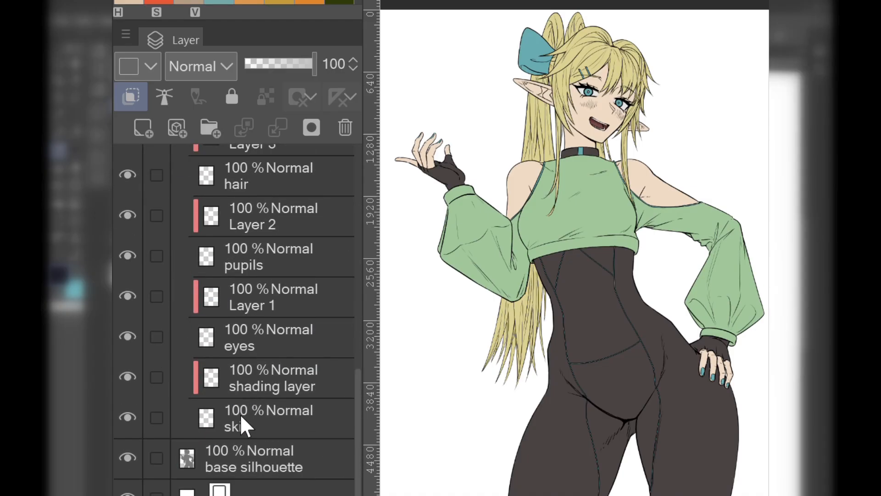
{"action": "left_click", "coordinate": [240, 426]}
{"action": "left_click", "coordinate": [263, 338]}
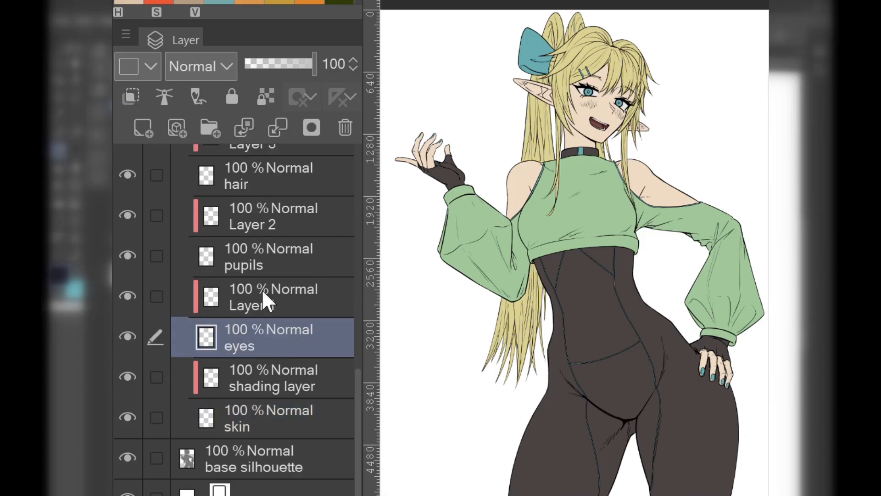
{"action": "left_click", "coordinate": [254, 268]}
{"action": "scroll", "coordinate": [255, 267], "scroll_direction": "up", "scroll_amount": 2}
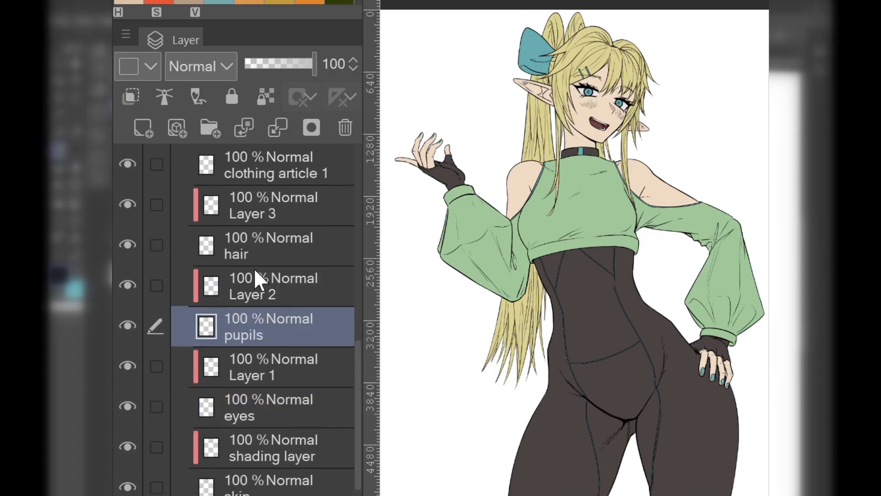
{"action": "left_click", "coordinate": [254, 250]}
{"action": "scroll", "coordinate": [253, 250], "scroll_direction": "up", "scroll_amount": 1}
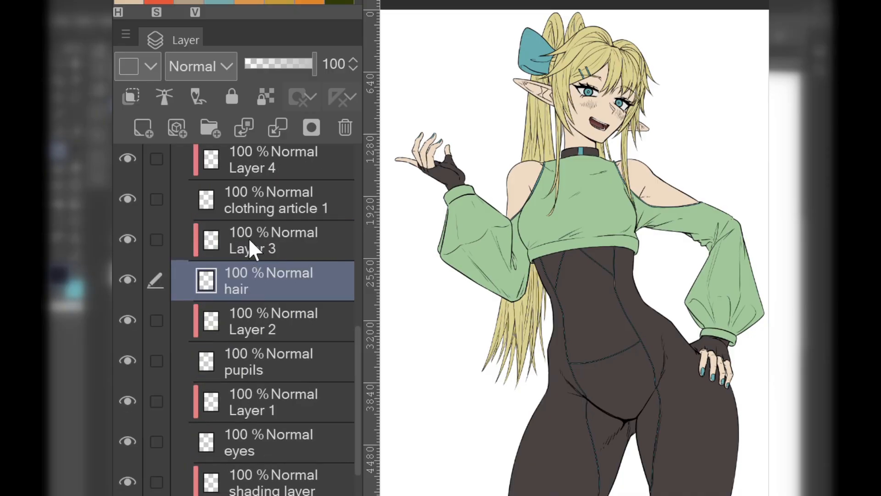
Examine the clipped layers Layer 3, Layer 2 and Layer 1 above the hair, pupils and eyes layers
{"action": "left_click", "coordinate": [249, 237]}
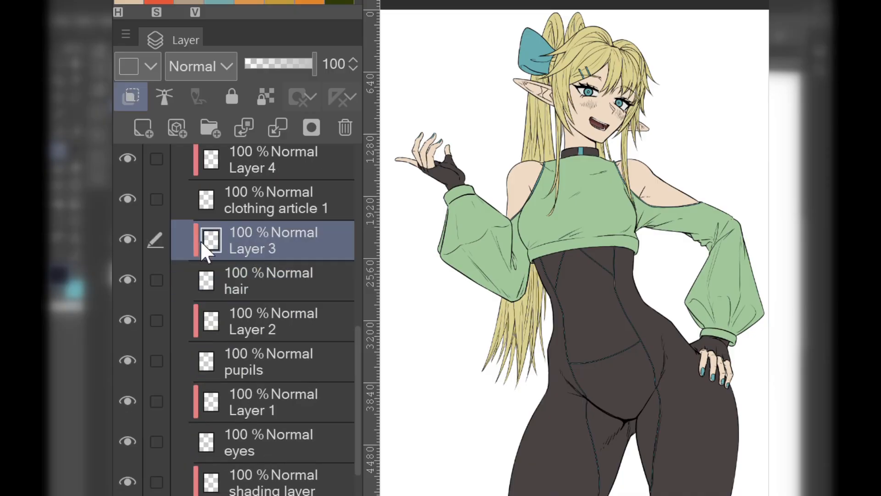
{"action": "left_click", "coordinate": [194, 323]}
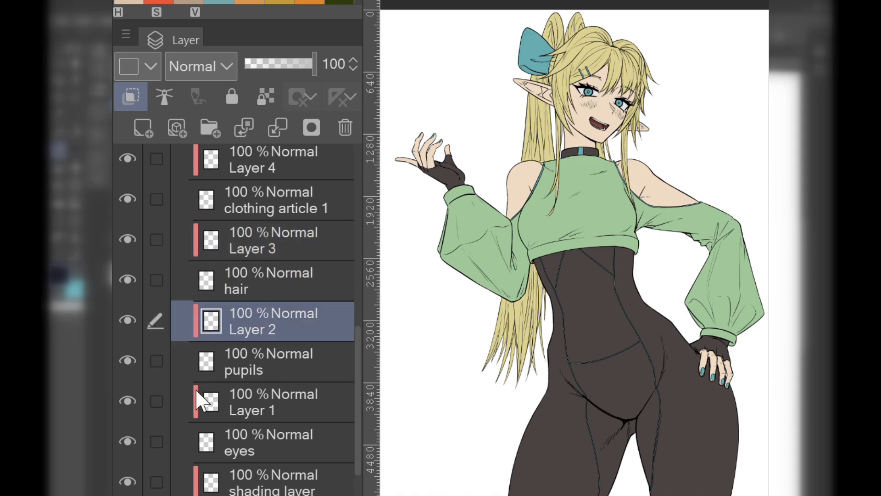
{"action": "left_click", "coordinate": [195, 402]}
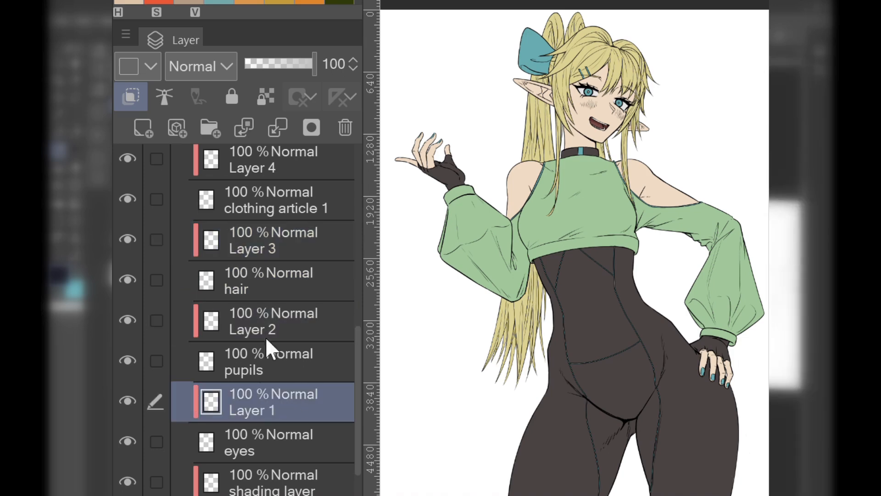
{"action": "left_click", "coordinate": [270, 306]}
{"action": "scroll", "coordinate": [278, 227], "scroll_direction": "up", "scroll_amount": 4}
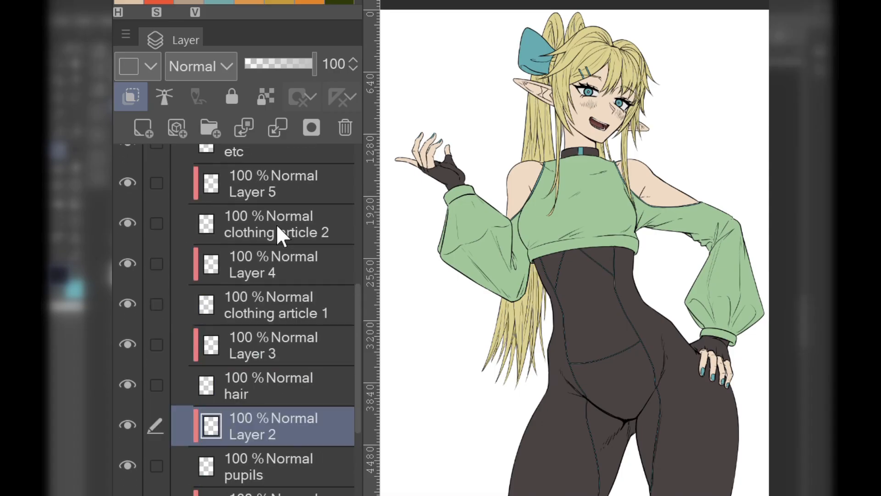
{"action": "scroll", "coordinate": [276, 224], "scroll_direction": "up", "scroll_amount": 3}
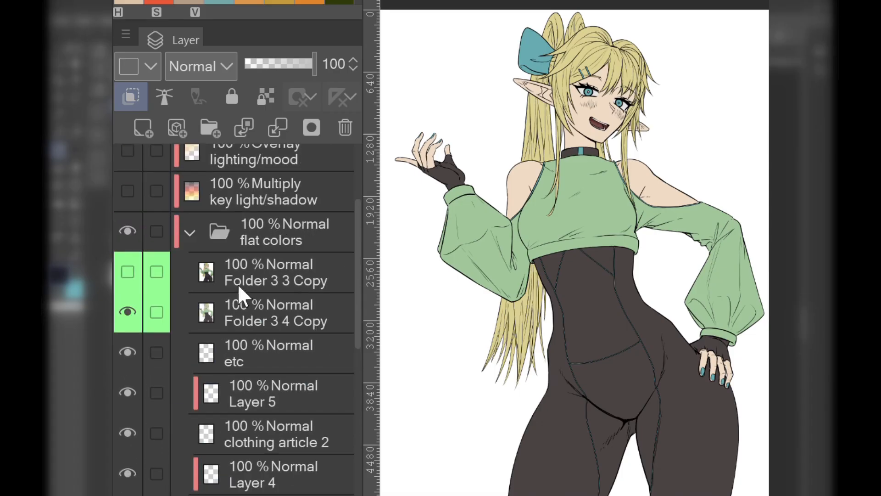
Show the shaded Folder 3 3 Copy layer and collapse the flat colors folder
{"action": "left_click", "coordinate": [127, 270]}
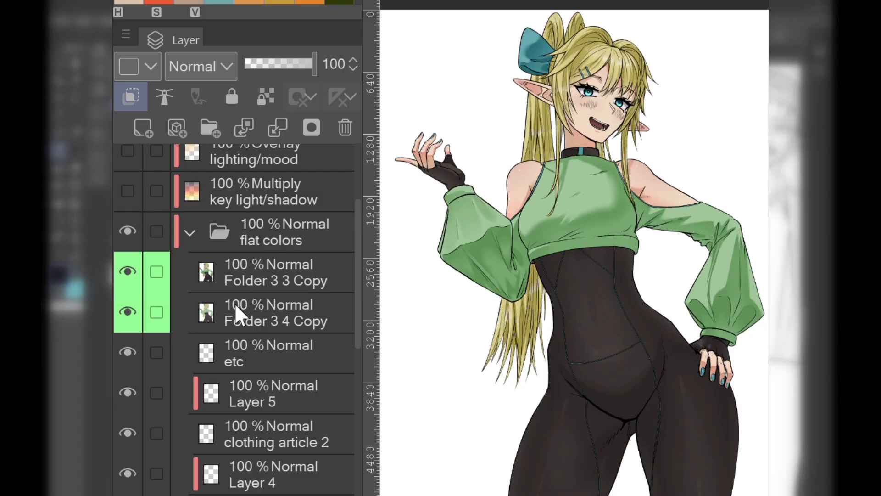
{"action": "scroll", "coordinate": [235, 303], "scroll_direction": "up", "scroll_amount": 2}
{"action": "left_click", "coordinate": [194, 302]}
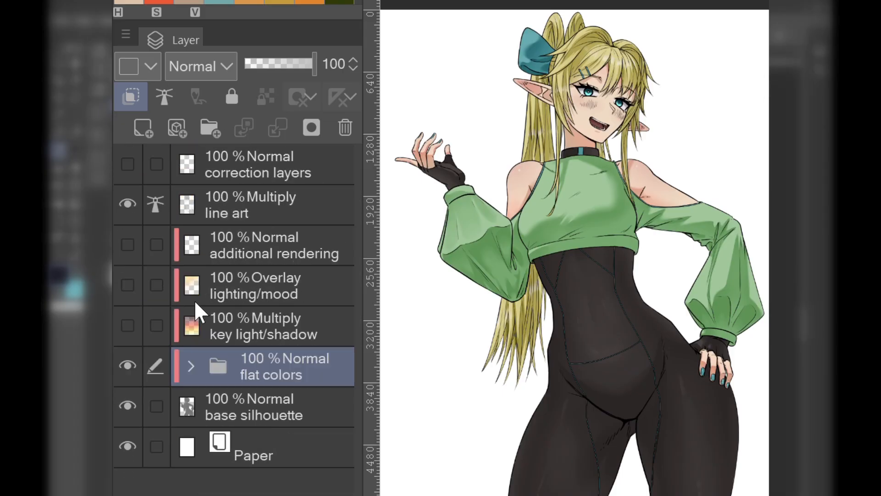
Show the key light/shadow Multiply layer and the lighting/mood Overlay layer
{"action": "left_click", "coordinate": [128, 325]}
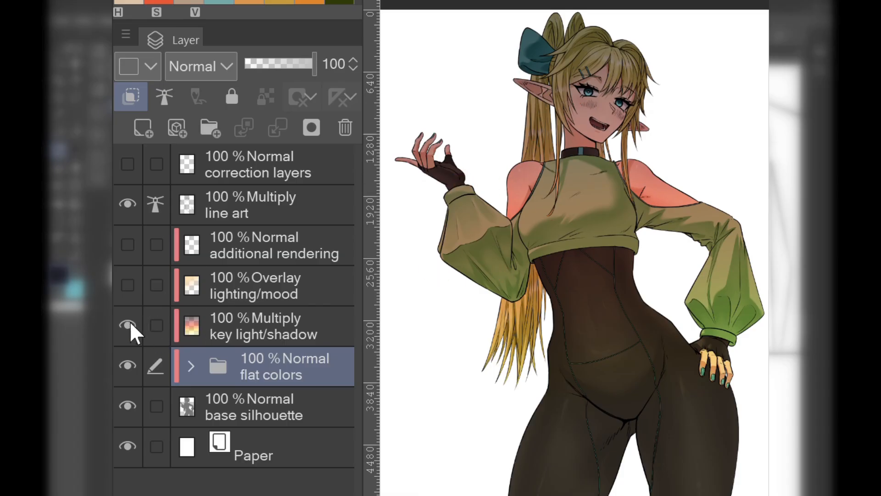
{"action": "left_click", "coordinate": [126, 294]}
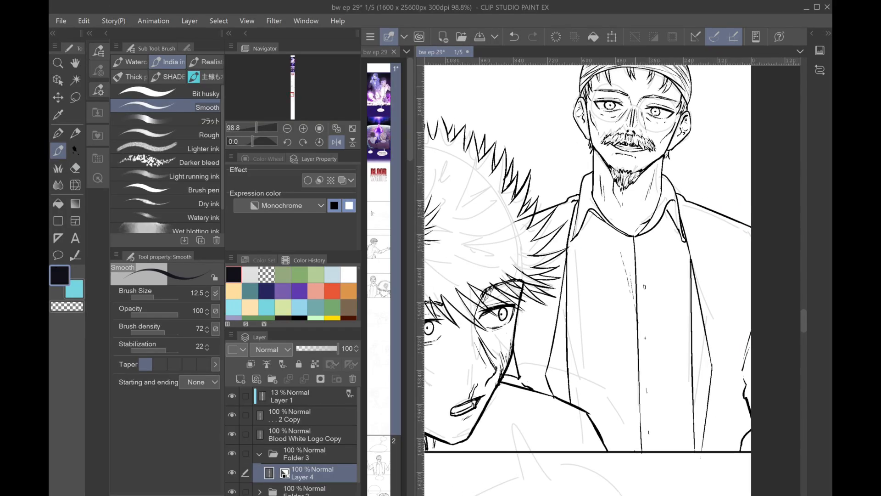
{"action": "left_click_drag", "start_coordinate": [541, 276], "coordinate": [691, 182]}
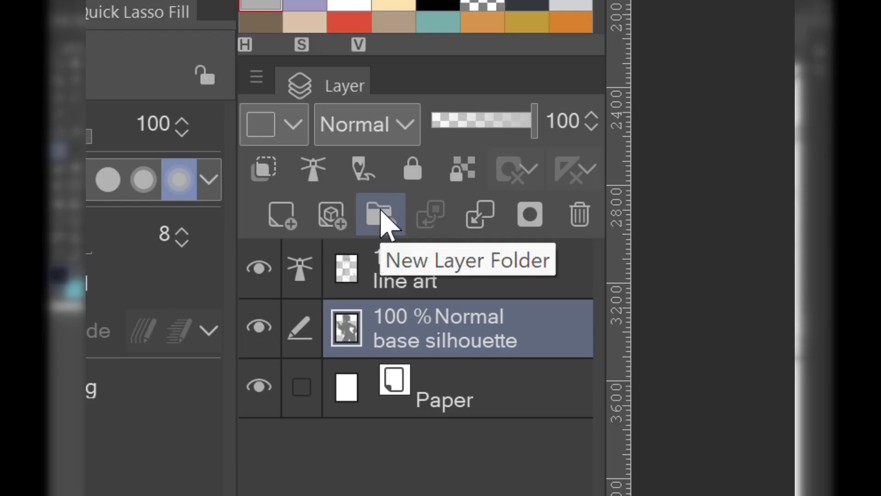
Create a layer folder above the base silhouette, clip it to the layer below and name it "base colors"
{"action": "left_click", "coordinate": [382, 212]}
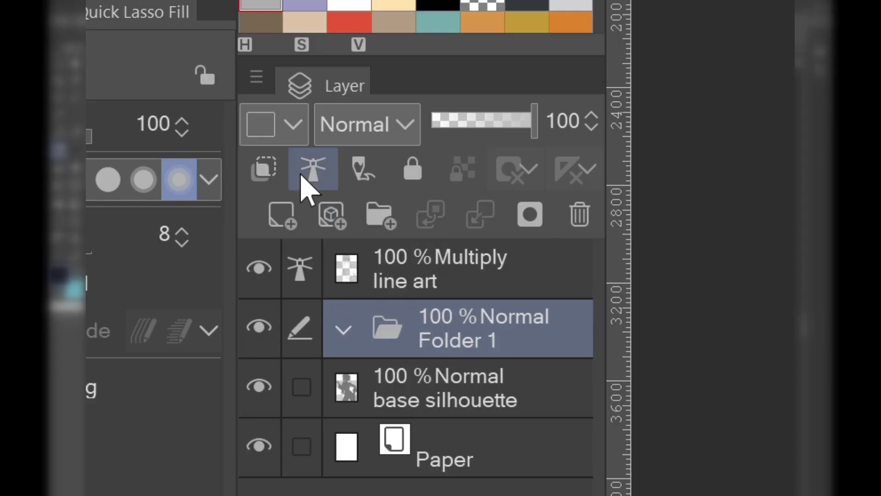
{"action": "left_click", "coordinate": [264, 169]}
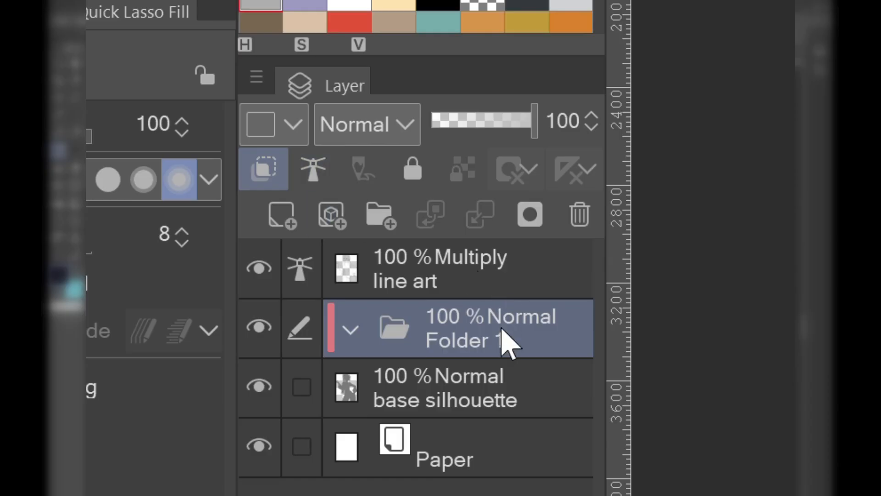
{"action": "double_click", "coordinate": [500, 349]}
{"action": "key", "text": "BackSpace"}
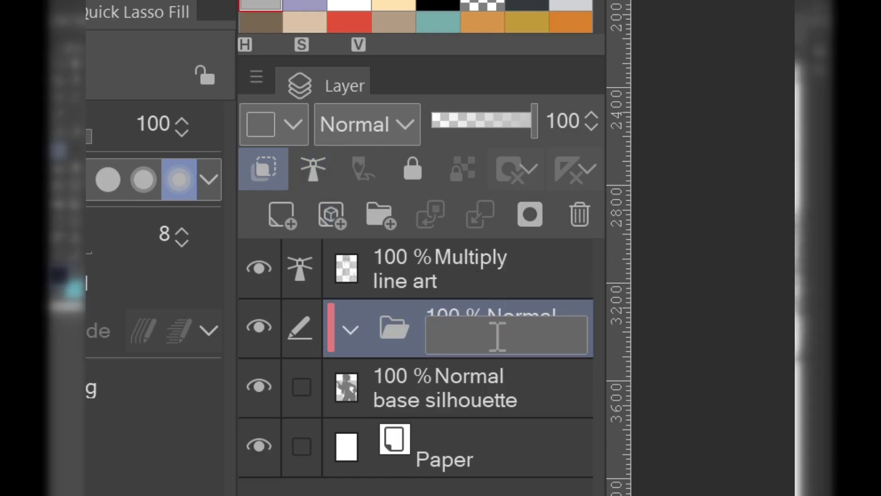
{"action": "type", "text": "base colors"}
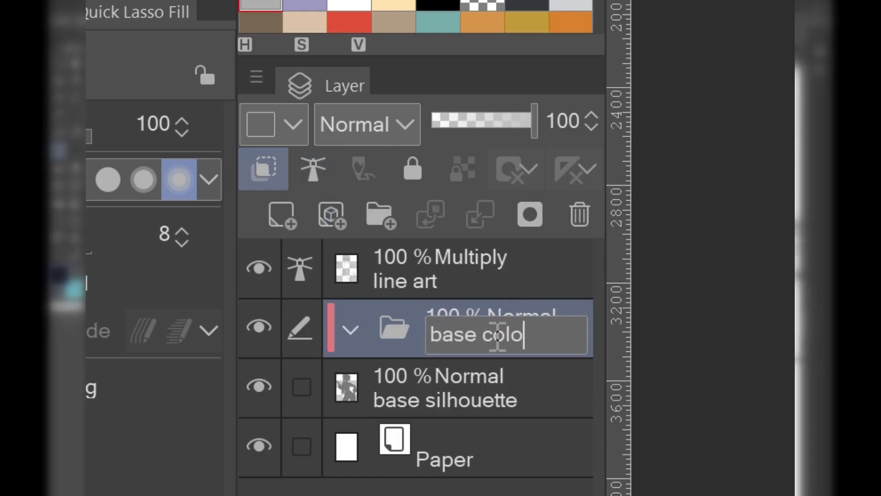
{"action": "key", "text": "Return"}
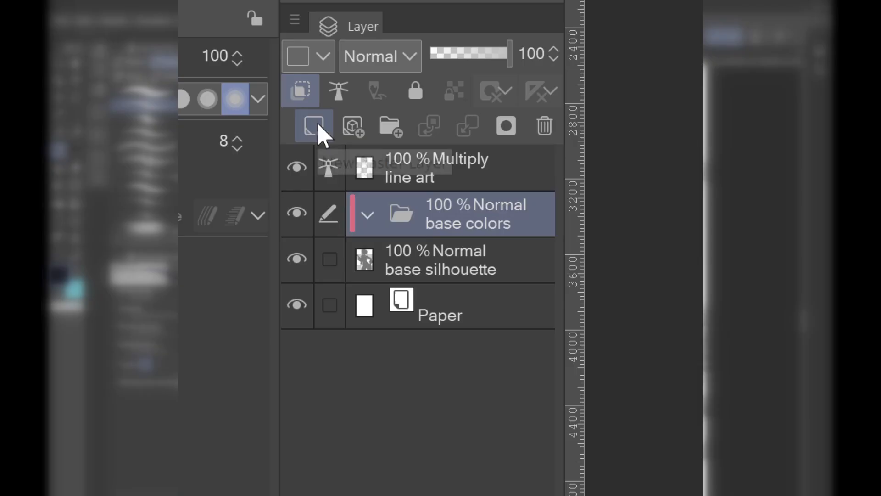
Add three new raster layers inside the base colors folder
{"action": "left_click", "coordinate": [283, 209]}
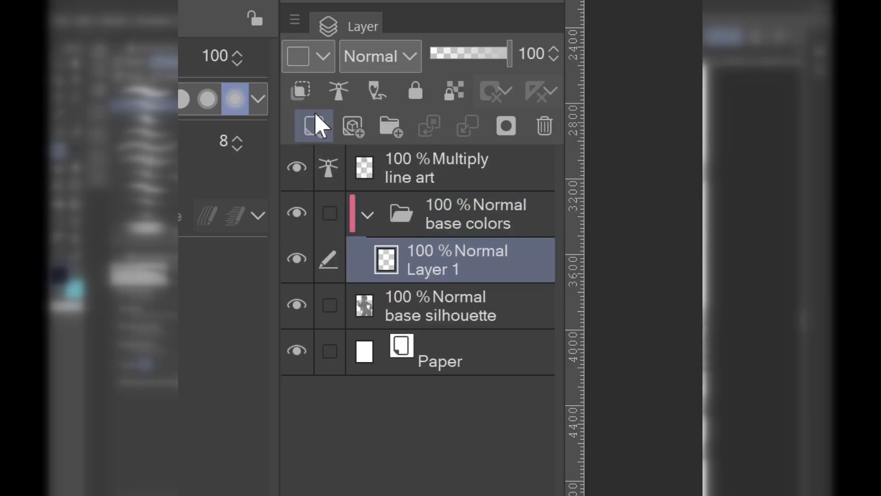
{"action": "left_click", "coordinate": [315, 120]}
{"action": "left_click", "coordinate": [314, 124]}
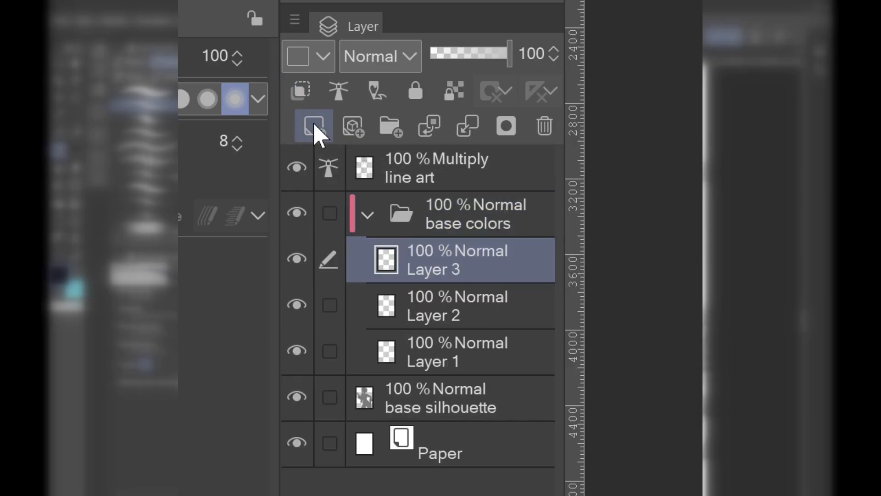
Rename the lowest layer in the base colors folder "skin" and the one above it "hair"
{"action": "double_click", "coordinate": [438, 361]}
{"action": "type", "text": "skin"}
{"action": "key", "text": "Return"}
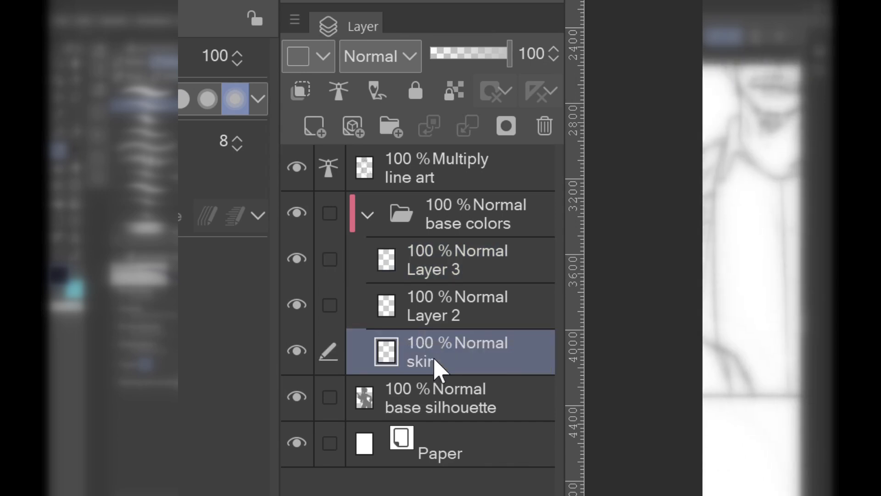
{"action": "double_click", "coordinate": [444, 312]}
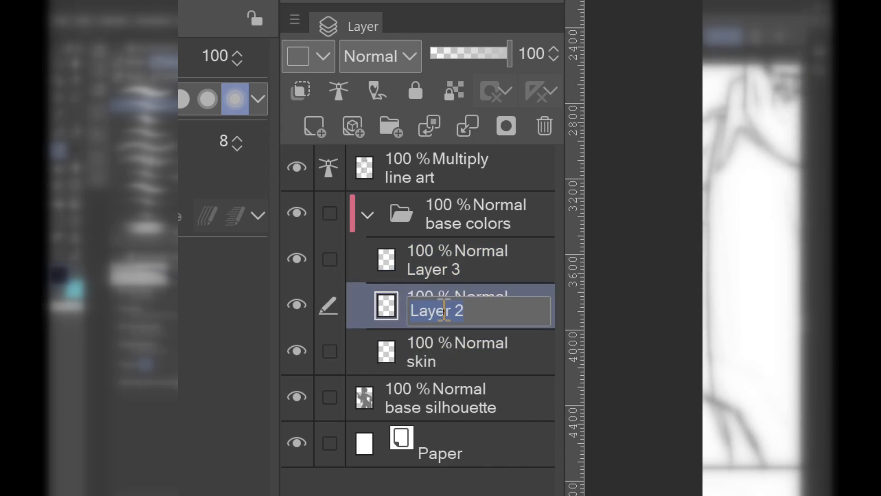
{"action": "type", "text": "hair"}
{"action": "key", "text": "Return"}
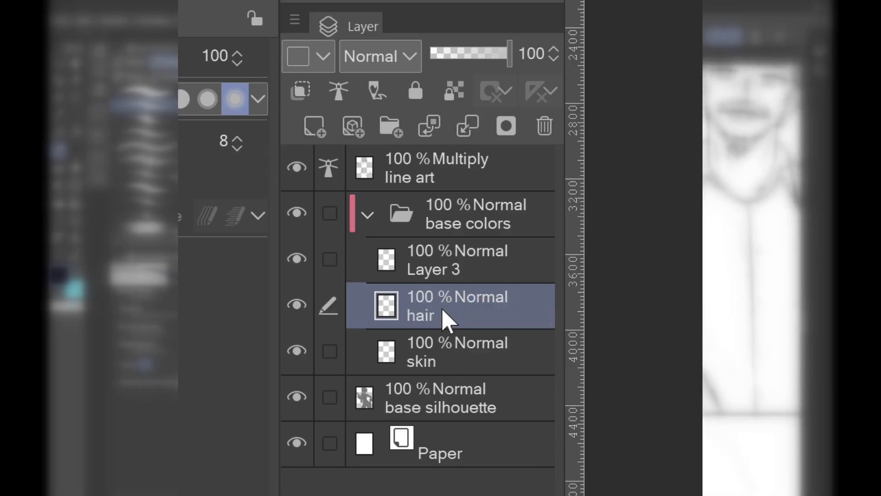
Rename the third layer in the base colors folder "clothing" and add a new layer above it named "etc"
{"action": "double_click", "coordinate": [441, 271]}
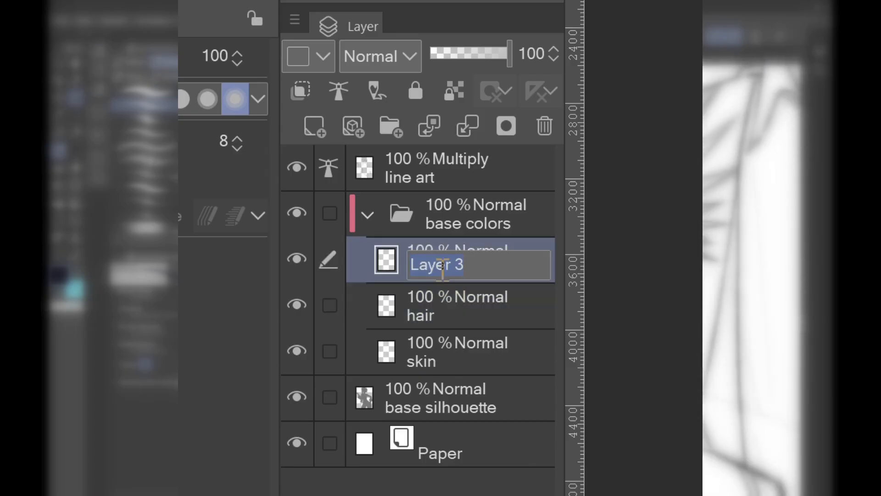
{"action": "type", "text": "clothing"}
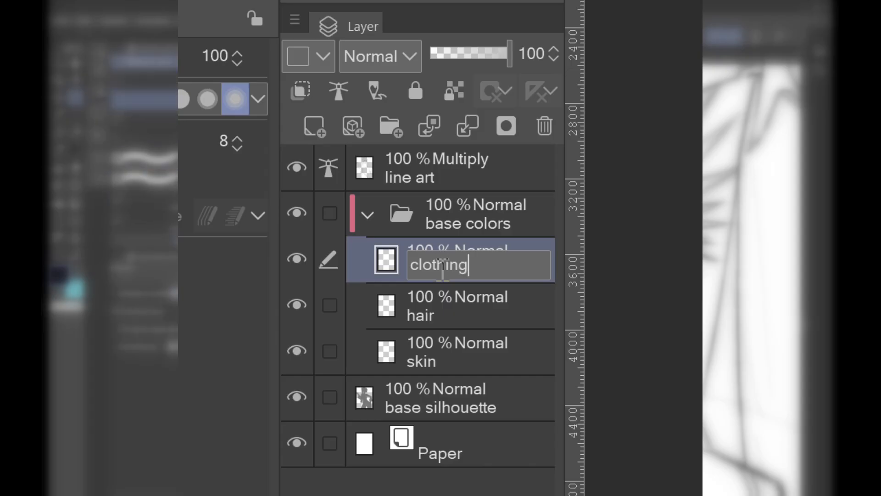
{"action": "key", "text": "Return"}
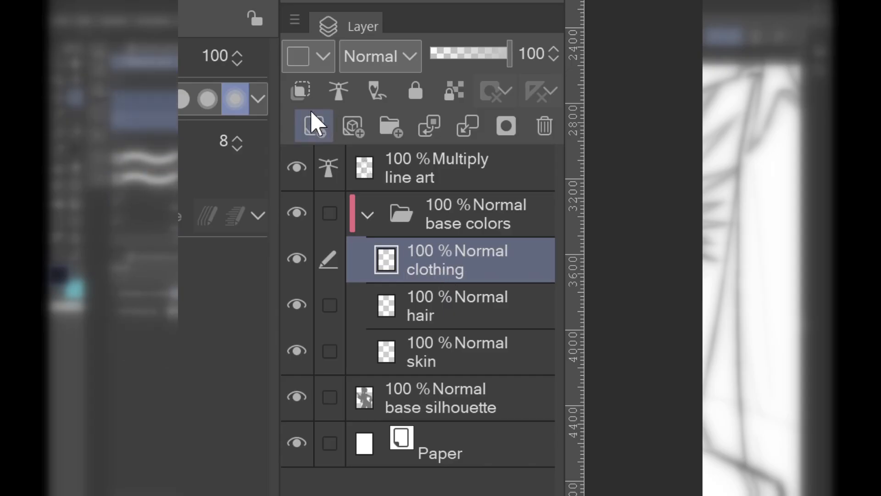
{"action": "left_click", "coordinate": [314, 126]}
{"action": "double_click", "coordinate": [440, 275]}
{"action": "type", "text": "etc"}
{"action": "key", "text": "Return"}
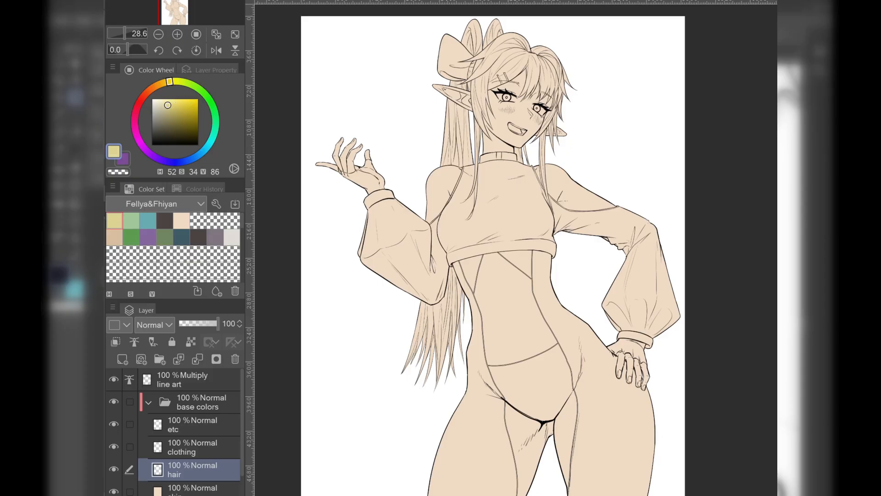
Block in the bangs and ponytail on the hair layer with bright yellow (H 52, S 100, V 100)
{"action": "left_click_drag", "start_coordinate": [178, 106], "coordinate": [204, 94]}
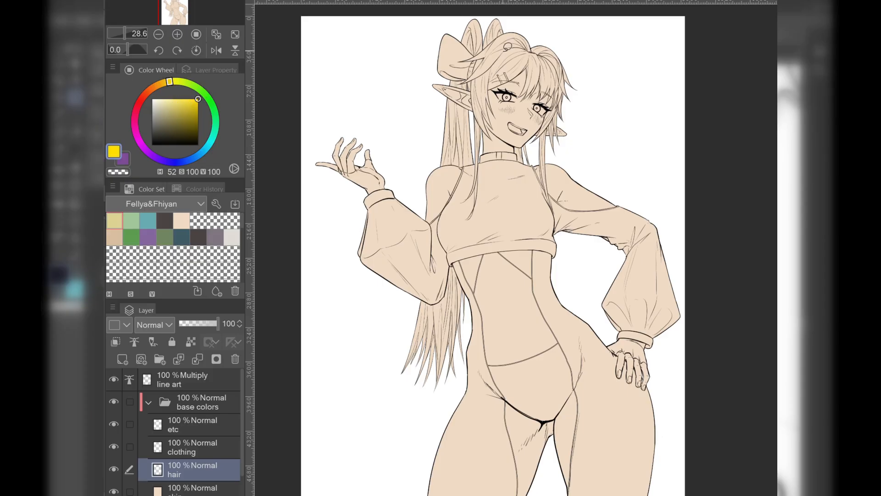
{"action": "mouse_move", "coordinate": [511, 74]}
{"action": "left_mouse_down"}
{"action": "mouse_move", "coordinate": [493, 23]}
{"action": "mouse_move", "coordinate": [498, 33]}
{"action": "mouse_move", "coordinate": [478, 45]}
{"action": "left_mouse_up"}
{"action": "mouse_move", "coordinate": [534, 54]}
{"action": "left_mouse_down"}
{"action": "mouse_move", "coordinate": [534, 84]}
{"action": "mouse_move", "coordinate": [539, 67]}
{"action": "mouse_move", "coordinate": [570, 85]}
{"action": "mouse_move", "coordinate": [551, 92]}
{"action": "left_mouse_up"}
{"action": "mouse_move", "coordinate": [471, 111]}
{"action": "left_mouse_down"}
{"action": "mouse_move", "coordinate": [479, 118]}
{"action": "mouse_move", "coordinate": [470, 109]}
{"action": "left_mouse_up"}
{"action": "mouse_move", "coordinate": [431, 309]}
{"action": "left_mouse_down"}
{"action": "mouse_move", "coordinate": [458, 362]}
{"action": "mouse_move", "coordinate": [453, 300]}
{"action": "left_mouse_up"}
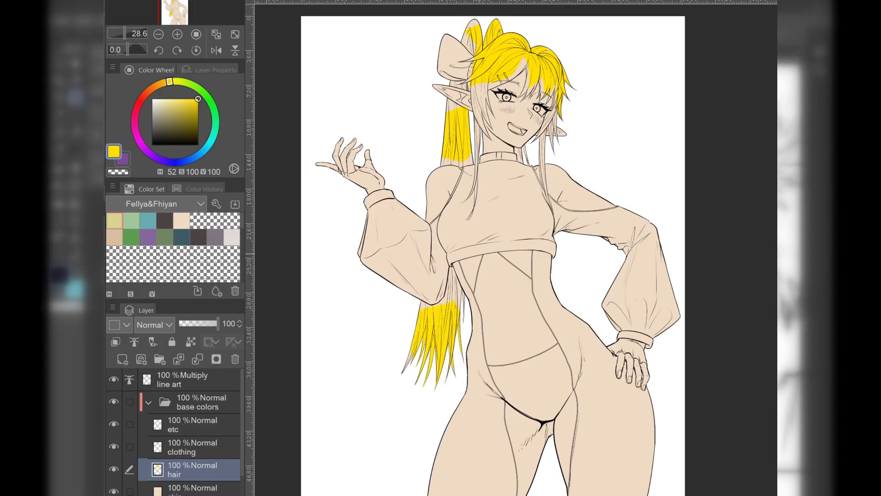
Block in the crop top and both sleeves on the clothing layer with light green (H 112, S 23, V 100)
{"action": "left_click", "coordinate": [131, 220]}
{"action": "left_click_drag", "start_coordinate": [162, 100], "coordinate": [162, 90]}
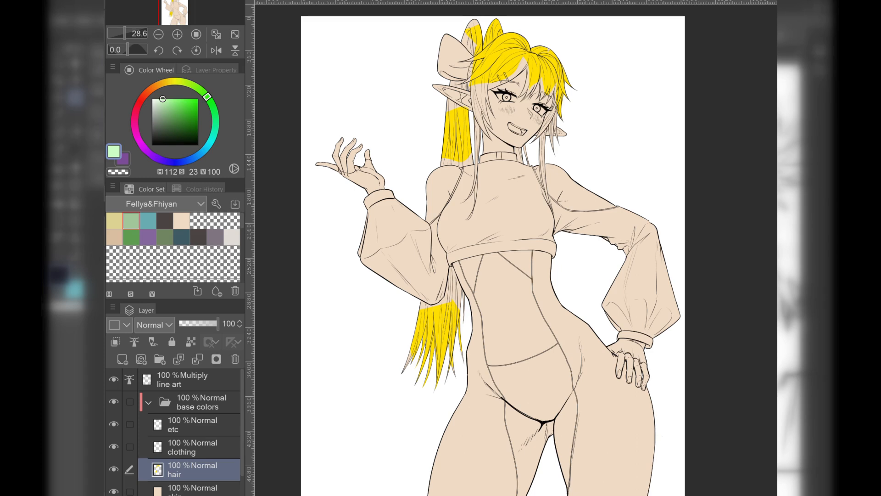
{"action": "left_click", "coordinate": [199, 447]}
{"action": "mouse_move", "coordinate": [466, 174]}
{"action": "left_mouse_down"}
{"action": "mouse_move", "coordinate": [447, 219]}
{"action": "mouse_move", "coordinate": [518, 243]}
{"action": "mouse_move", "coordinate": [562, 211]}
{"action": "mouse_move", "coordinate": [546, 215]}
{"action": "left_mouse_up"}
{"action": "mouse_move", "coordinate": [514, 244]}
{"action": "left_mouse_down"}
{"action": "mouse_move", "coordinate": [527, 171]}
{"action": "mouse_move", "coordinate": [523, 193]}
{"action": "mouse_move", "coordinate": [565, 171]}
{"action": "left_mouse_up"}
{"action": "mouse_move", "coordinate": [565, 214]}
{"action": "left_mouse_down"}
{"action": "mouse_move", "coordinate": [653, 211]}
{"action": "mouse_move", "coordinate": [644, 208]}
{"action": "mouse_move", "coordinate": [692, 330]}
{"action": "mouse_move", "coordinate": [684, 257]}
{"action": "left_mouse_up"}
{"action": "mouse_move", "coordinate": [410, 214]}
{"action": "left_mouse_down"}
{"action": "mouse_move", "coordinate": [360, 215]}
{"action": "mouse_move", "coordinate": [438, 298]}
{"action": "mouse_move", "coordinate": [431, 187]}
{"action": "left_mouse_up"}
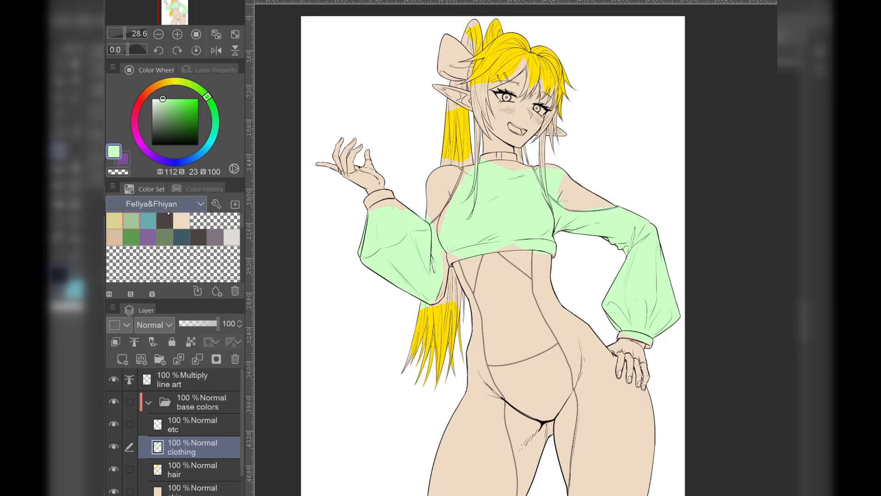
Block in both legs of the bodysuit on the clothing layer with black
{"action": "left_click", "coordinate": [165, 219]}
{"action": "mouse_move", "coordinate": [174, 122]}
{"action": "left_mouse_down"}
{"action": "mouse_move", "coordinate": [197, 137]}
{"action": "mouse_move", "coordinate": [177, 153]}
{"action": "left_mouse_up"}
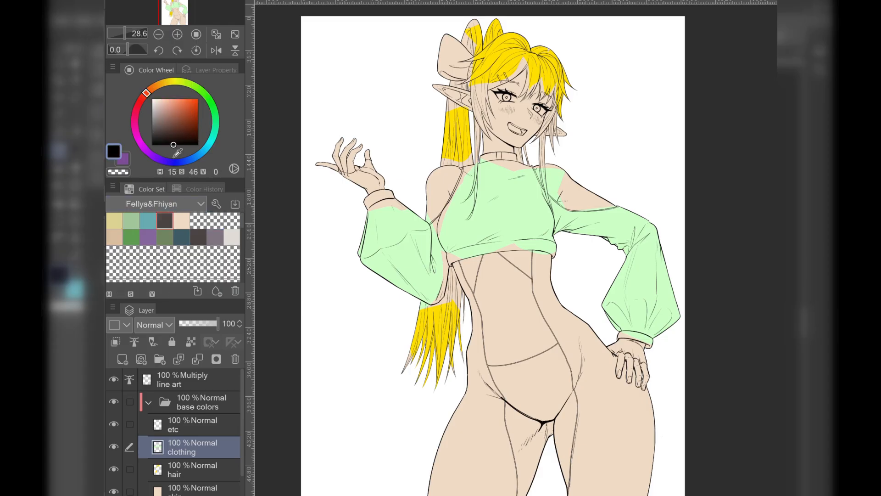
{"action": "mouse_move", "coordinate": [435, 409]}
{"action": "left_mouse_down"}
{"action": "mouse_move", "coordinate": [585, 397]}
{"action": "mouse_move", "coordinate": [574, 371]}
{"action": "left_mouse_up"}
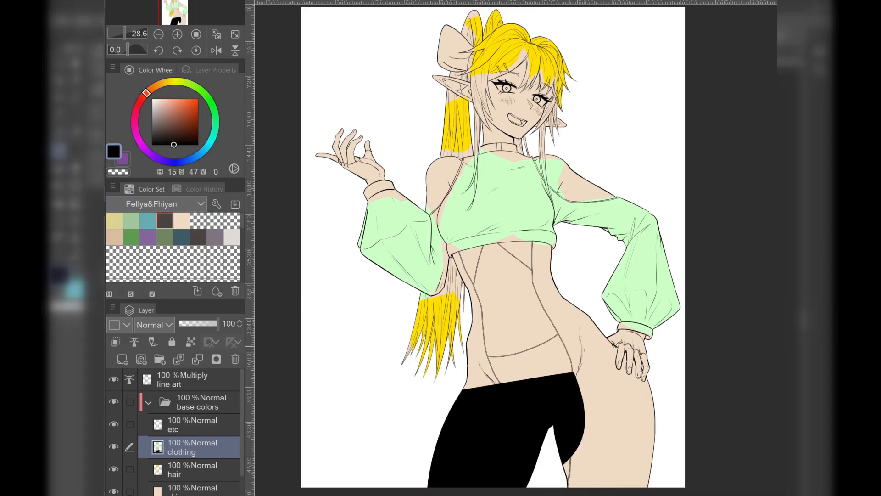
{"action": "mouse_move", "coordinate": [552, 441]}
{"action": "left_mouse_down"}
{"action": "mouse_move", "coordinate": [645, 495]}
{"action": "mouse_move", "coordinate": [641, 394]}
{"action": "left_mouse_up"}
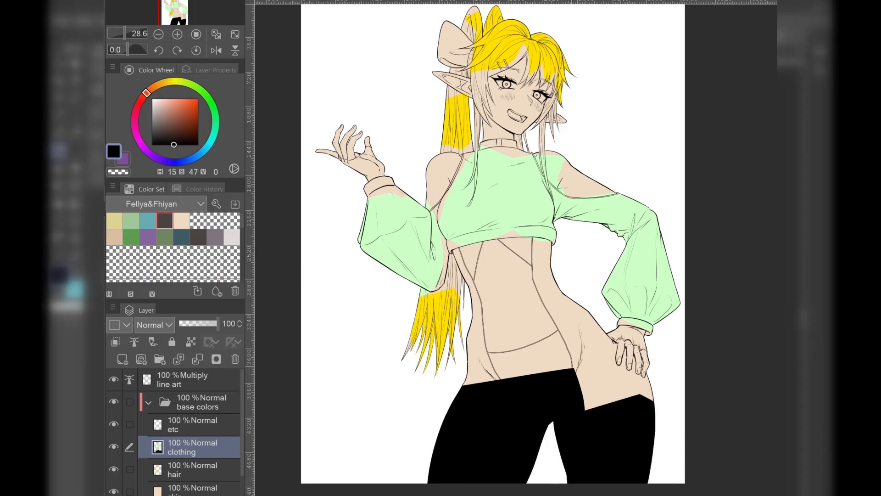
{"action": "left_click_drag", "start_coordinate": [576, 373], "coordinate": [645, 387]}
Block in the bodysuit's waist and hips on the clothing layer with very dark brown (H 15, S 29, V 15)
{"action": "mouse_move", "coordinate": [527, 310]}
{"action": "left_mouse_down"}
{"action": "mouse_move", "coordinate": [481, 329]}
{"action": "mouse_move", "coordinate": [584, 311]}
{"action": "left_mouse_up"}
{"action": "left_click", "coordinate": [165, 137]}
{"action": "mouse_move", "coordinate": [515, 364]}
{"action": "left_mouse_down"}
{"action": "mouse_move", "coordinate": [478, 332]}
{"action": "mouse_move", "coordinate": [522, 397]}
{"action": "mouse_move", "coordinate": [521, 264]}
{"action": "left_mouse_up"}
{"action": "mouse_move", "coordinate": [584, 263]}
{"action": "left_mouse_down"}
{"action": "mouse_move", "coordinate": [600, 331]}
{"action": "mouse_move", "coordinate": [530, 340]}
{"action": "left_mouse_up"}
{"action": "mouse_move", "coordinate": [586, 315]}
{"action": "left_mouse_down"}
{"action": "mouse_move", "coordinate": [617, 380]}
{"action": "mouse_move", "coordinate": [578, 404]}
{"action": "left_mouse_up"}
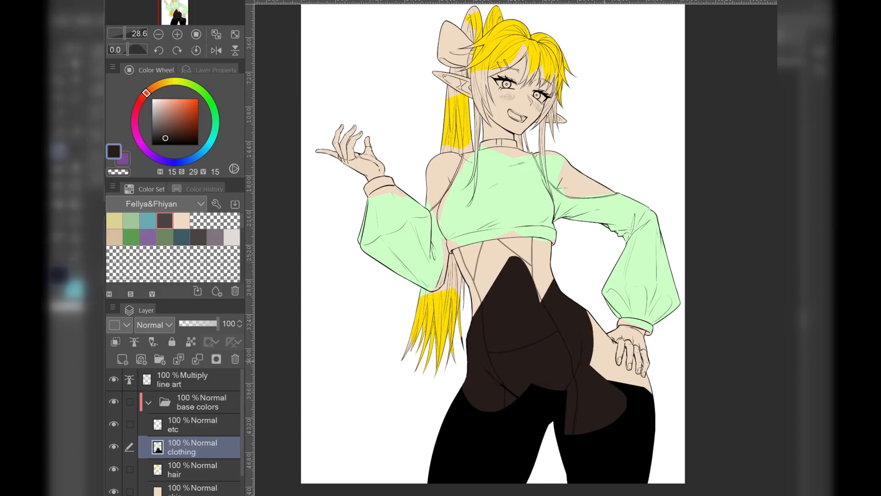
{"action": "left_click_drag", "start_coordinate": [559, 364], "coordinate": [702, 434]}
{"action": "mouse_move", "coordinate": [557, 245]}
{"action": "left_mouse_down"}
{"action": "mouse_move", "coordinate": [463, 266]}
{"action": "mouse_move", "coordinate": [541, 324]}
{"action": "mouse_move", "coordinate": [567, 298]}
{"action": "left_mouse_up"}
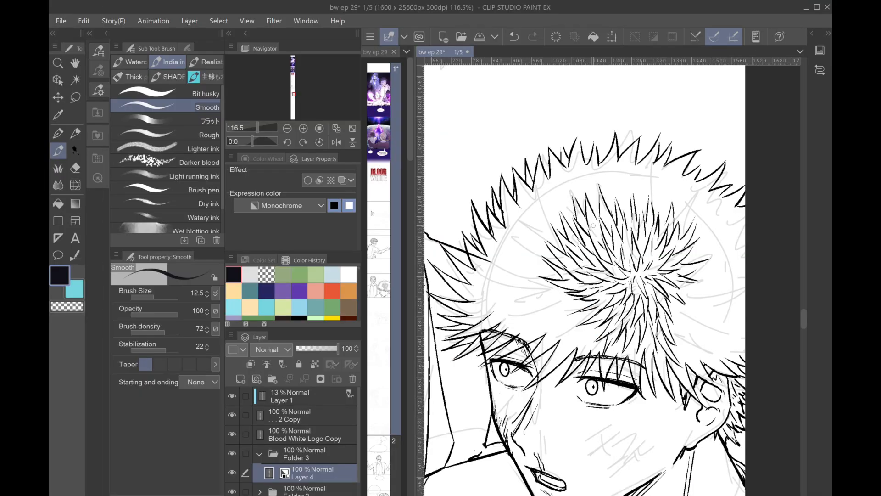
Ink more short spiky strands between the crown and forehead of the comic character's hair with the Smooth brush
{"action": "left_click_drag", "start_coordinate": [539, 305], "coordinate": [580, 304]}
{"action": "mouse_move", "coordinate": [543, 325]}
{"action": "left_mouse_down"}
{"action": "mouse_move", "coordinate": [585, 314]}
{"action": "mouse_move", "coordinate": [549, 342]}
{"action": "left_mouse_up"}
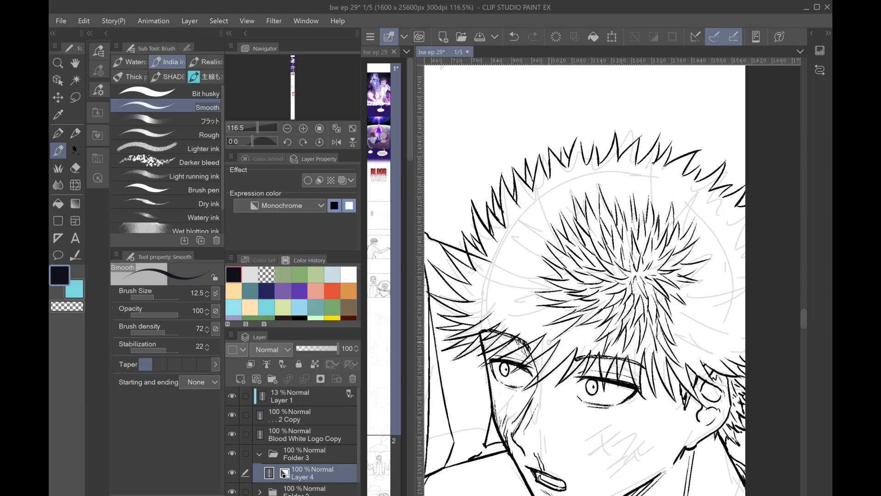
{"action": "left_click_drag", "start_coordinate": [605, 321], "coordinate": [565, 349]}
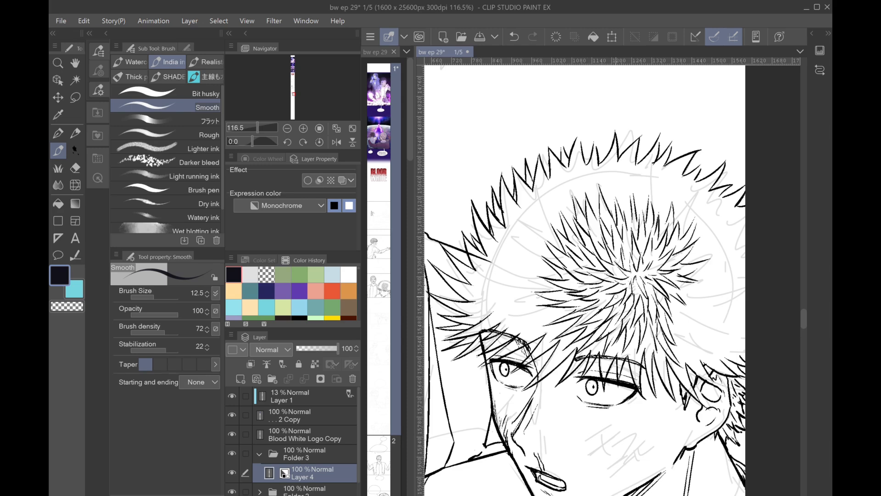
{"action": "left_click_drag", "start_coordinate": [533, 317], "coordinate": [540, 253]}
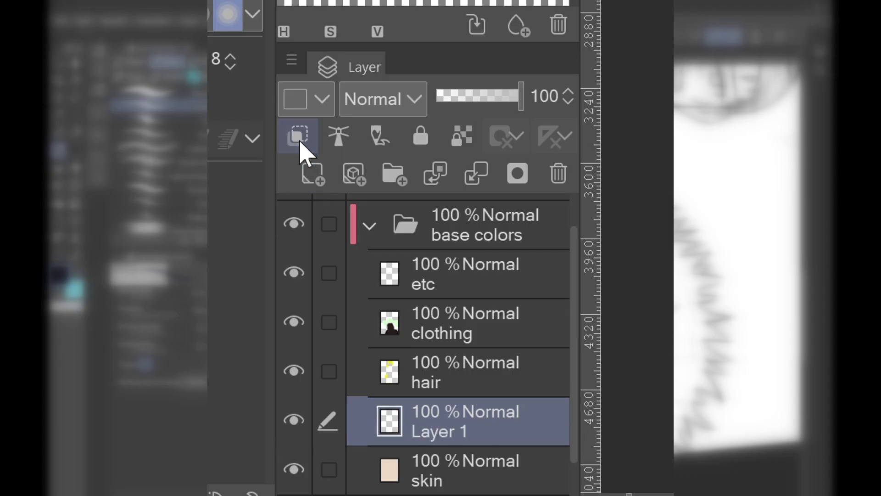
Clip the layer above skin to it, and add a new clipped layer above both hair and clothing
{"action": "left_click", "coordinate": [251, 364]}
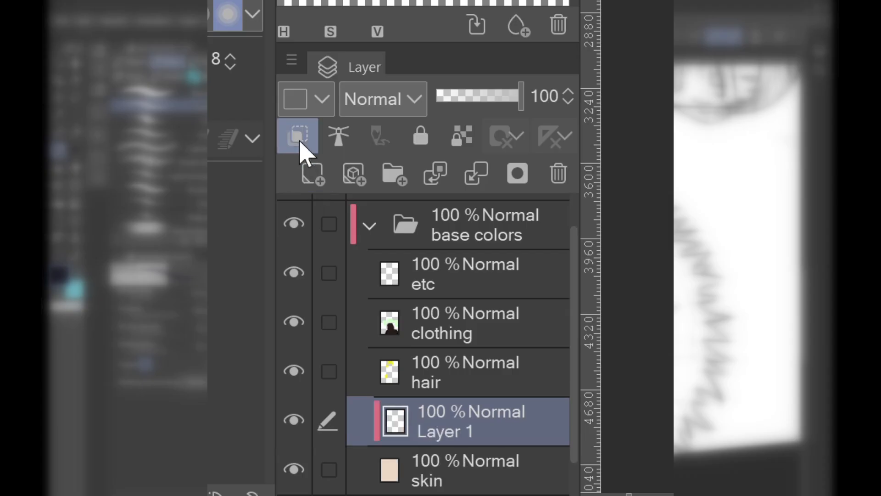
{"action": "left_click", "coordinate": [430, 384]}
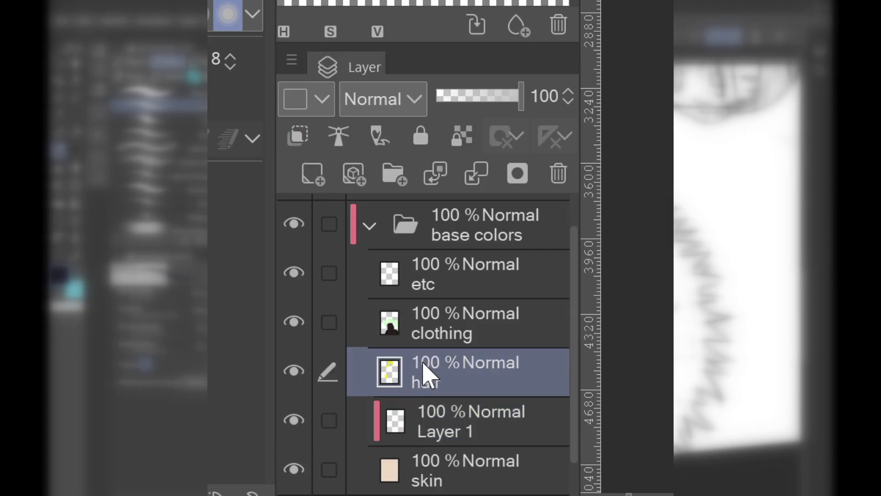
{"action": "left_click", "coordinate": [312, 173]}
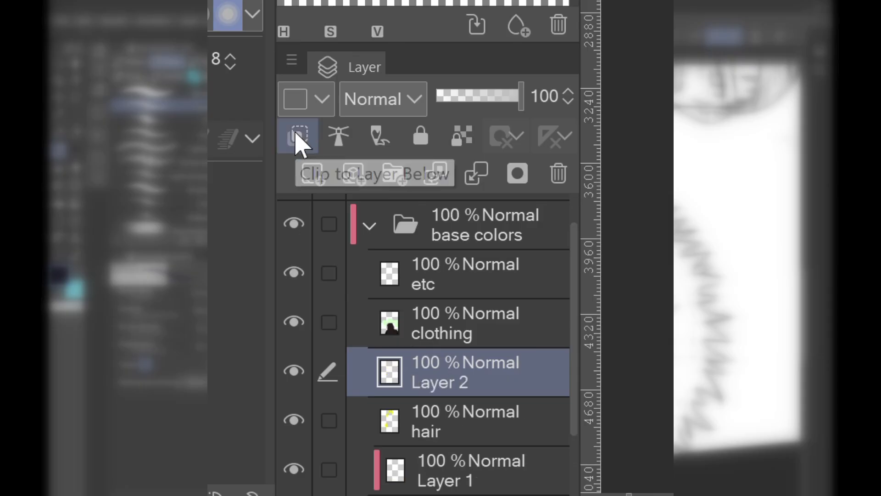
{"action": "left_click", "coordinate": [298, 136]}
{"action": "left_click", "coordinate": [415, 322]}
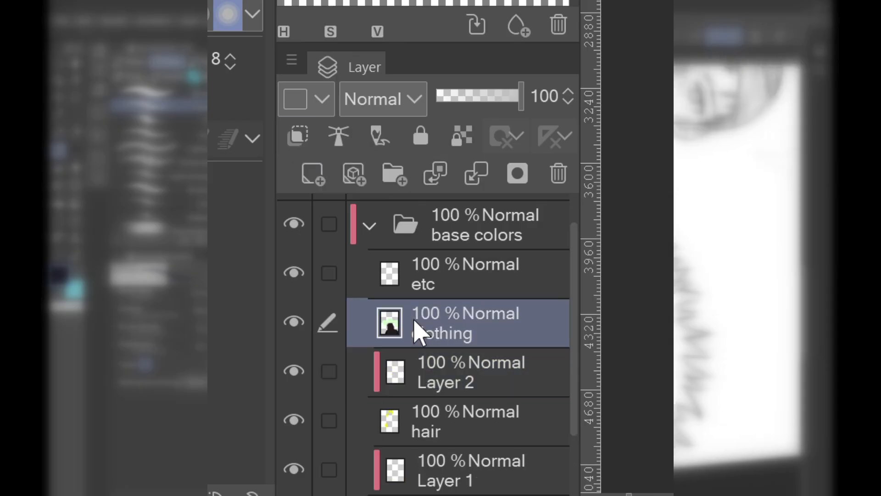
{"action": "left_click", "coordinate": [317, 177]}
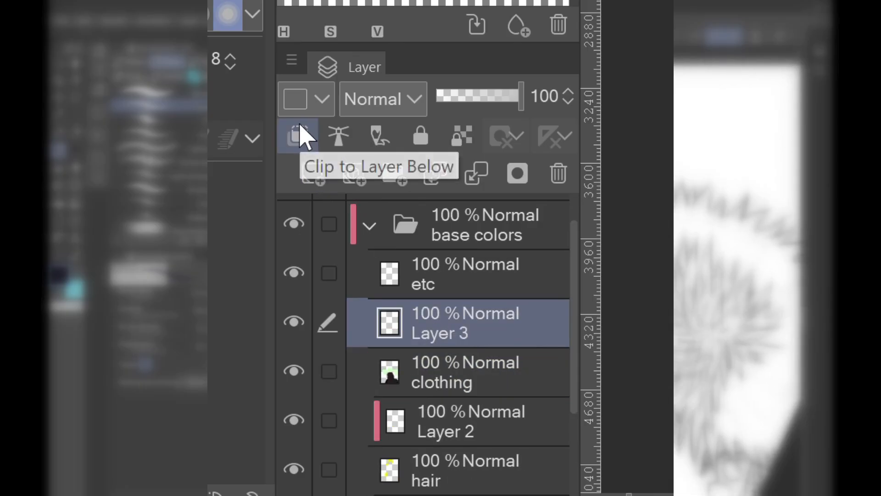
{"action": "left_click", "coordinate": [302, 134]}
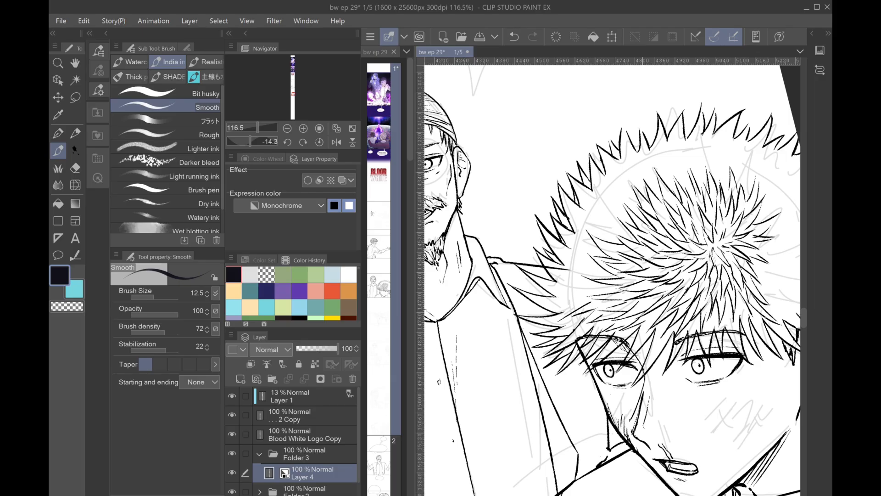
Ink another hair strand above the comic character's forehead, and hide Layer 18 Copy in the elf illustration
{"action": "mouse_move", "coordinate": [577, 298]}
{"action": "left_mouse_down"}
{"action": "mouse_move", "coordinate": [546, 311]}
{"action": "mouse_move", "coordinate": [546, 327]}
{"action": "mouse_move", "coordinate": [564, 331]}
{"action": "left_mouse_up"}
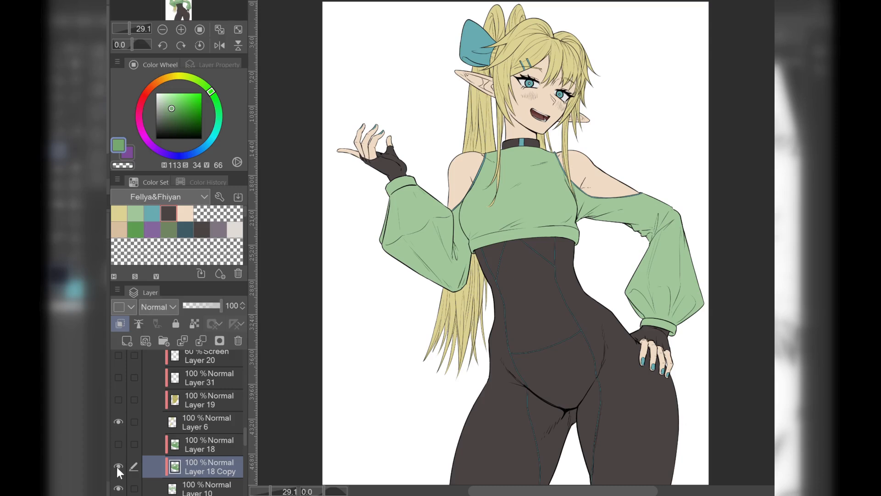
{"action": "left_click", "coordinate": [118, 466]}
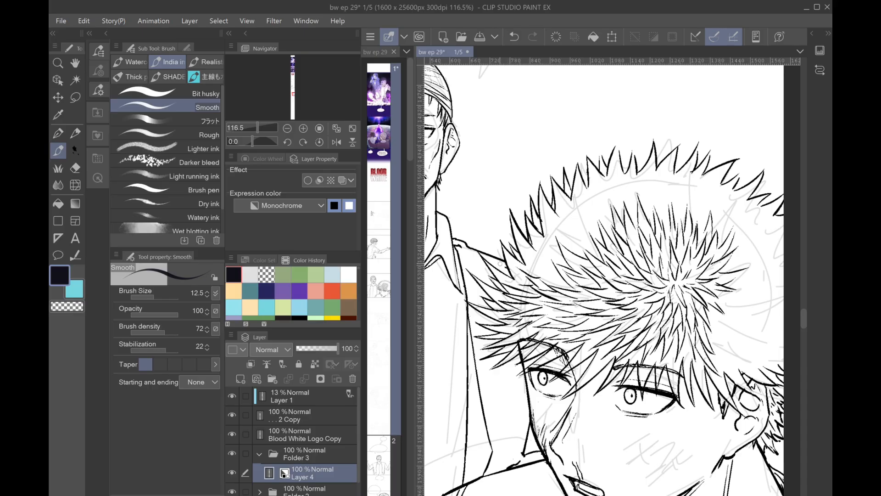
Ink short spiky strands filling the gap between the crown and the upper-left outline of the comic character's hair
{"action": "mouse_move", "coordinate": [505, 261]}
{"action": "left_mouse_down"}
{"action": "mouse_move", "coordinate": [512, 278]}
{"action": "mouse_move", "coordinate": [554, 272]}
{"action": "mouse_move", "coordinate": [561, 288]}
{"action": "left_mouse_up"}
{"action": "left_click_drag", "start_coordinate": [541, 251], "coordinate": [551, 264]}
{"action": "left_click_drag", "start_coordinate": [535, 241], "coordinate": [559, 256]}
{"action": "mouse_move", "coordinate": [543, 223]}
{"action": "left_mouse_down"}
{"action": "mouse_move", "coordinate": [558, 247]}
{"action": "mouse_move", "coordinate": [584, 254]}
{"action": "left_mouse_up"}
{"action": "left_click_drag", "start_coordinate": [574, 230], "coordinate": [595, 250]}
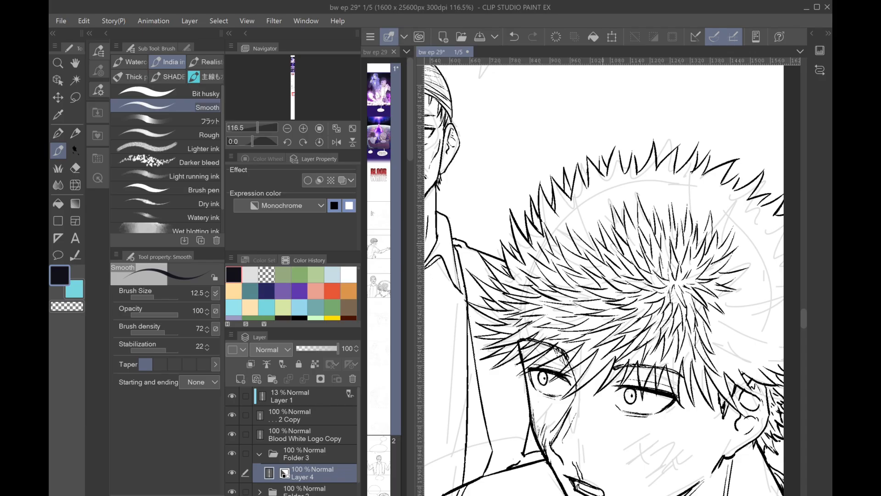
{"action": "left_click_drag", "start_coordinate": [579, 210], "coordinate": [591, 233]}
{"action": "left_click_drag", "start_coordinate": [591, 225], "coordinate": [600, 239]}
{"action": "left_click_drag", "start_coordinate": [592, 206], "coordinate": [598, 211]}
{"action": "left_click_drag", "start_coordinate": [596, 218], "coordinate": [604, 230]}
{"action": "left_click_drag", "start_coordinate": [592, 198], "coordinate": [606, 220]}
{"action": "left_click_drag", "start_coordinate": [607, 216], "coordinate": [619, 230]}
{"action": "left_click_drag", "start_coordinate": [627, 213], "coordinate": [632, 218]}
{"action": "left_click_drag", "start_coordinate": [619, 186], "coordinate": [621, 209]}
{"action": "left_click_drag", "start_coordinate": [625, 198], "coordinate": [632, 213]}
Ink spiky strands below and beside the crown, toward the ear side of the comic character's hair
{"action": "mouse_move", "coordinate": [749, 294]}
{"action": "left_mouse_down"}
{"action": "mouse_move", "coordinate": [714, 285]}
{"action": "mouse_move", "coordinate": [667, 244]}
{"action": "left_mouse_up"}
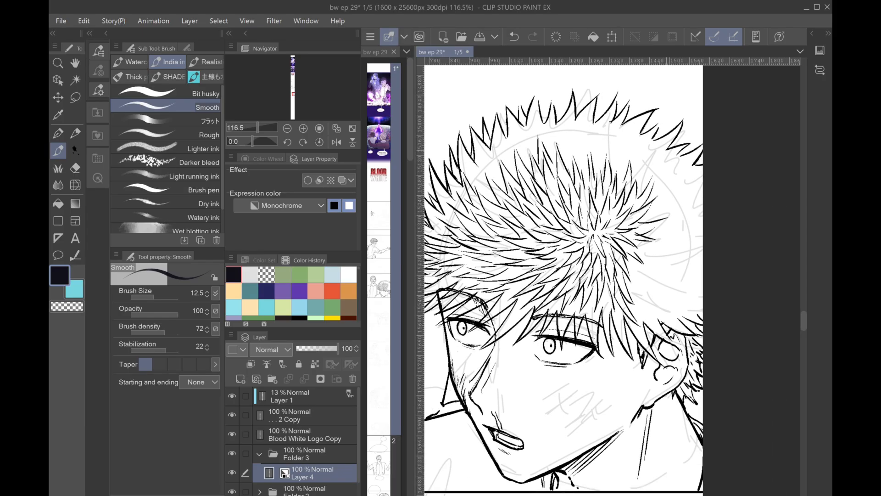
{"action": "left_click_drag", "start_coordinate": [625, 276], "coordinate": [635, 289]}
{"action": "left_click_drag", "start_coordinate": [644, 295], "coordinate": [652, 301]}
{"action": "mouse_move", "coordinate": [629, 266]}
{"action": "left_mouse_down"}
{"action": "mouse_move", "coordinate": [666, 293]}
{"action": "mouse_move", "coordinate": [644, 271]}
{"action": "left_mouse_up"}
{"action": "left_click_drag", "start_coordinate": [645, 271], "coordinate": [667, 290]}
{"action": "mouse_move", "coordinate": [637, 247]}
{"action": "left_mouse_down"}
{"action": "mouse_move", "coordinate": [675, 264]}
{"action": "mouse_move", "coordinate": [689, 221]}
{"action": "mouse_move", "coordinate": [667, 219]}
{"action": "mouse_move", "coordinate": [669, 198]}
{"action": "left_mouse_up"}
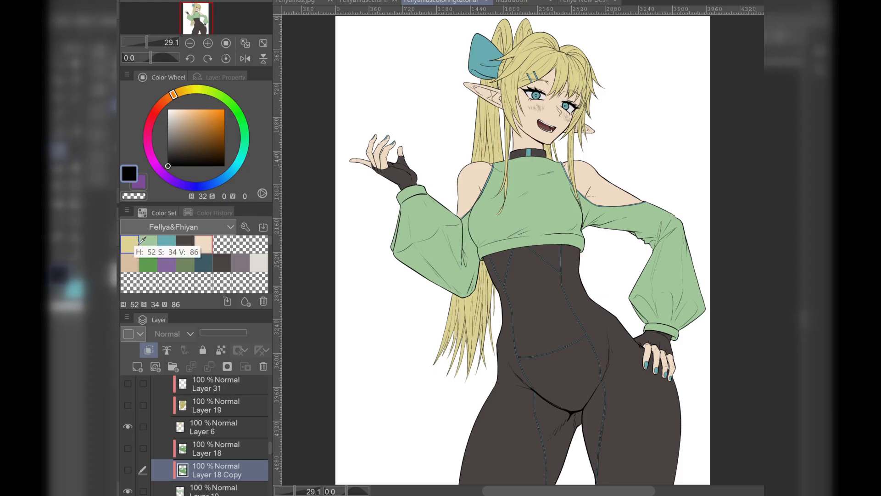
Derive shadow colors from the skin and hair swatches, using H 32, S 40, V 72 for skin and a darker, more saturated yellow for hair
{"action": "left_click", "coordinate": [201, 243]}
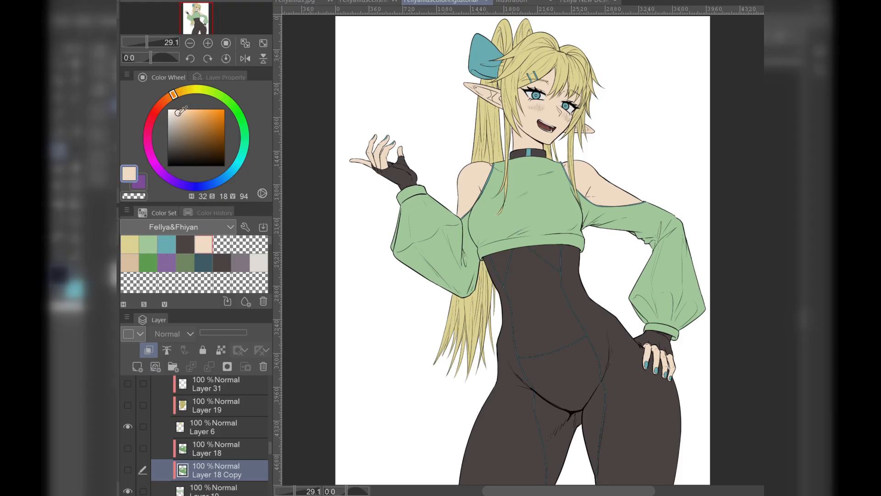
{"action": "mouse_move", "coordinate": [178, 112]}
{"action": "left_mouse_down"}
{"action": "mouse_move", "coordinate": [180, 128]}
{"action": "mouse_move", "coordinate": [191, 125]}
{"action": "left_mouse_up"}
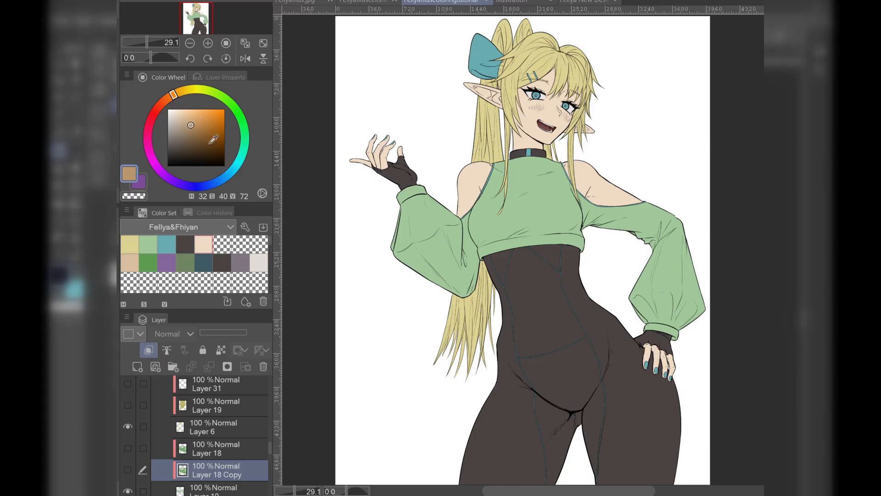
{"action": "left_click", "coordinate": [133, 244]}
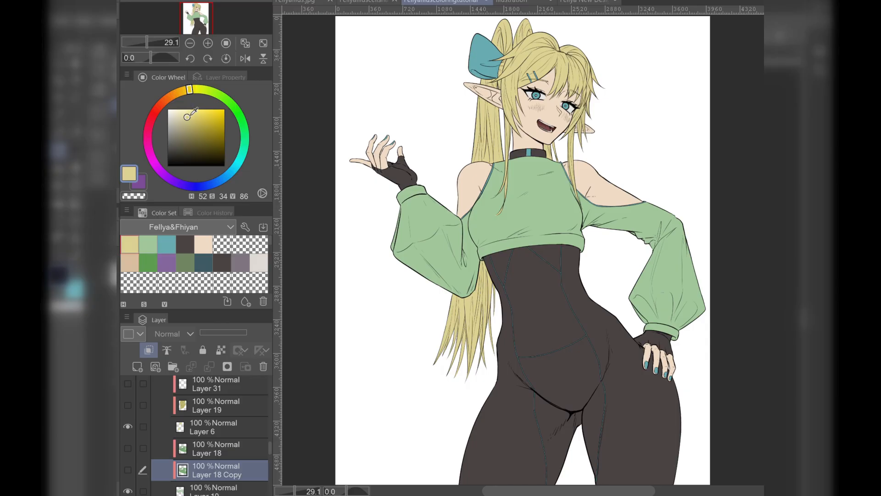
{"action": "left_click_drag", "start_coordinate": [187, 116], "coordinate": [194, 128]}
Add a clipped layer above Layer 18 Copy and paint darker green shadows (H 112, S 38, V 59) on the raised arm's sleeve and lower crop top
{"action": "left_click", "coordinate": [147, 243]}
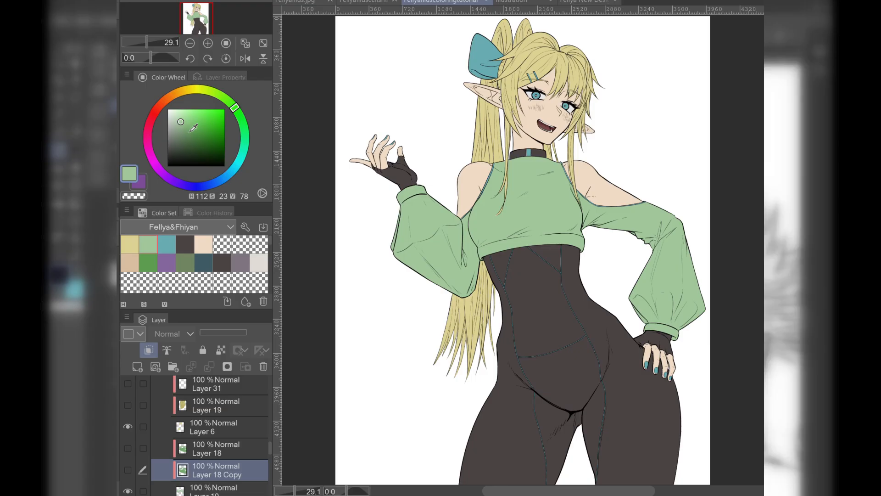
{"action": "left_click", "coordinate": [189, 132]}
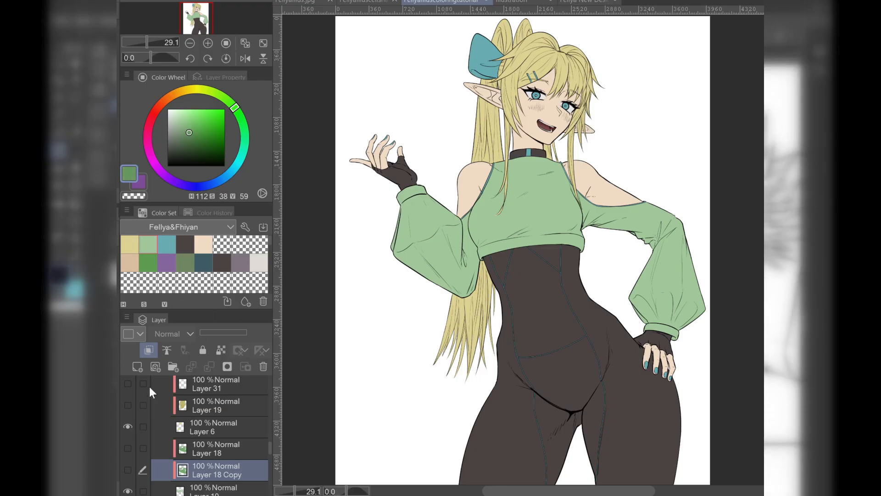
{"action": "left_click", "coordinate": [139, 364]}
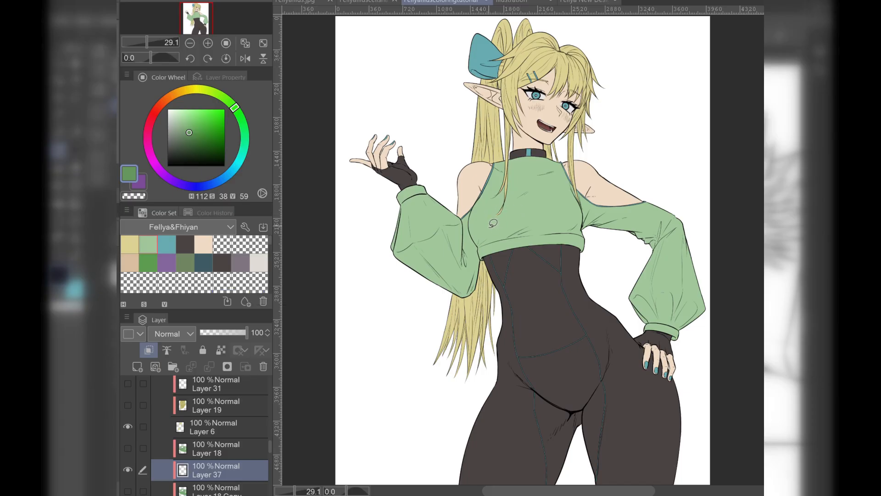
{"action": "mouse_move", "coordinate": [389, 255]}
{"action": "left_mouse_down"}
{"action": "mouse_move", "coordinate": [457, 228]}
{"action": "mouse_move", "coordinate": [482, 280]}
{"action": "mouse_move", "coordinate": [399, 258]}
{"action": "left_mouse_up"}
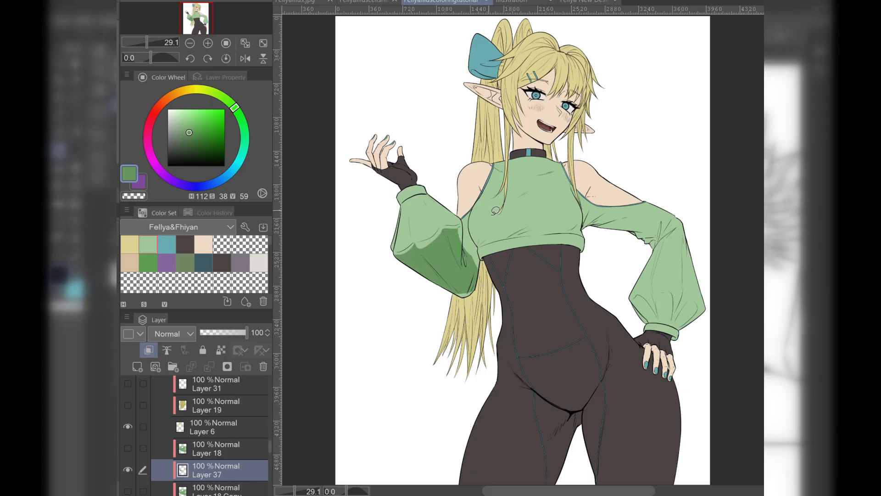
{"action": "mouse_move", "coordinate": [515, 245]}
{"action": "left_mouse_down"}
{"action": "mouse_move", "coordinate": [479, 261]}
{"action": "mouse_move", "coordinate": [466, 233]}
{"action": "mouse_move", "coordinate": [539, 218]}
{"action": "mouse_move", "coordinate": [517, 237]}
{"action": "left_mouse_up"}
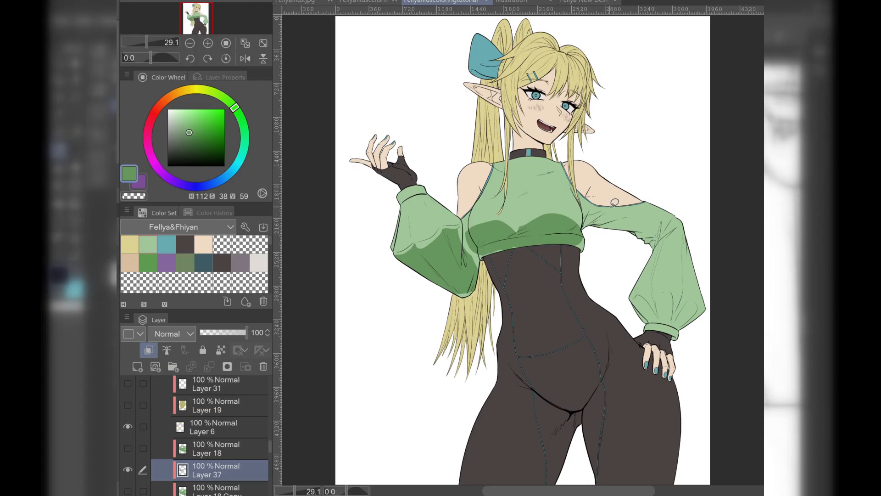
Paint a darker green shadow on the lowered arm's sleeve, and ink hatching on the comic character's cheek
{"action": "mouse_move", "coordinate": [677, 233]}
{"action": "left_mouse_down"}
{"action": "mouse_move", "coordinate": [653, 284]}
{"action": "mouse_move", "coordinate": [661, 312]}
{"action": "mouse_move", "coordinate": [631, 316]}
{"action": "left_mouse_up"}
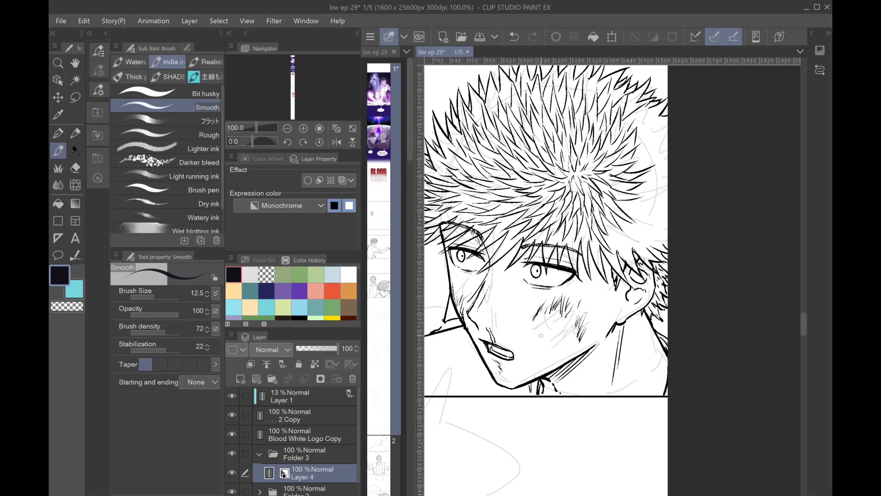
{"action": "mouse_move", "coordinate": [541, 335]}
{"action": "left_mouse_down"}
{"action": "mouse_move", "coordinate": [537, 354]}
{"action": "mouse_move", "coordinate": [550, 339]}
{"action": "mouse_move", "coordinate": [538, 362]}
{"action": "mouse_move", "coordinate": [553, 345]}
{"action": "mouse_move", "coordinate": [553, 364]}
{"action": "left_mouse_up"}
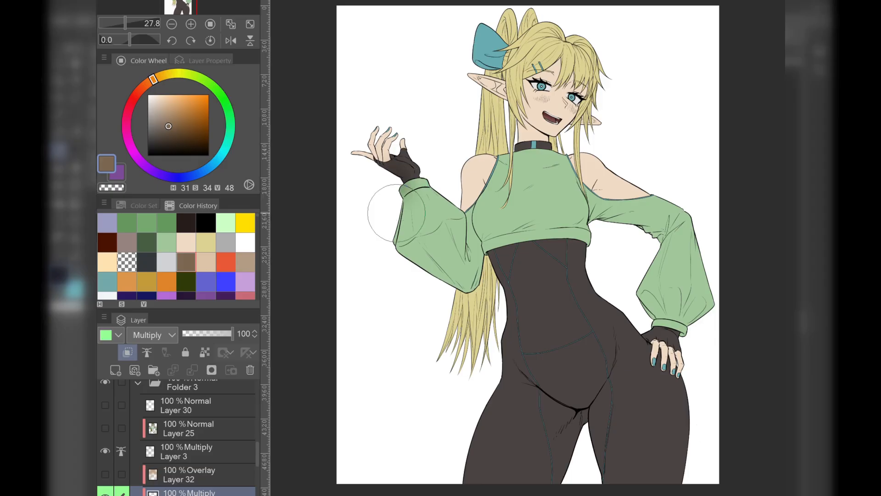
Airbrush soft brown shading (H 31, S 34, V 48) on Multiply Layer 37 across the elf's sleeves, crop top and bodysuit
{"action": "mouse_move", "coordinate": [395, 209]}
{"action": "left_mouse_down"}
{"action": "mouse_move", "coordinate": [394, 232]}
{"action": "mouse_move", "coordinate": [416, 258]}
{"action": "mouse_move", "coordinate": [468, 289]}
{"action": "left_mouse_up"}
{"action": "left_click_drag", "start_coordinate": [467, 238], "coordinate": [466, 252]}
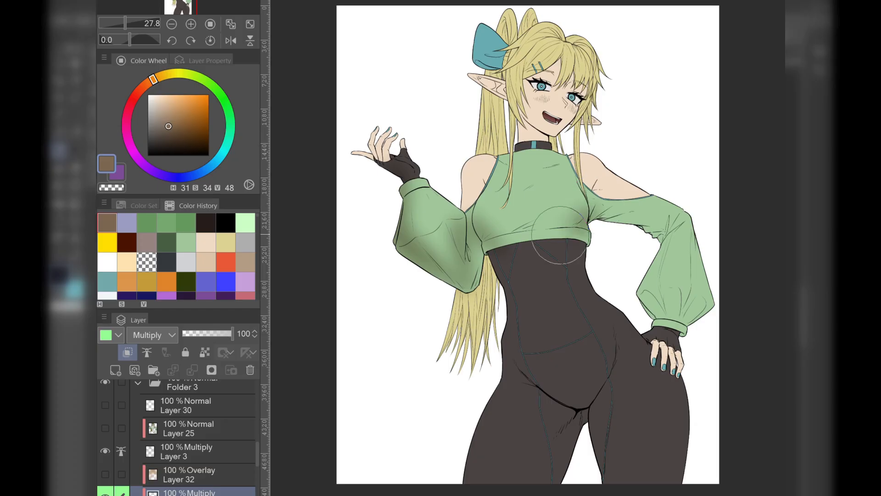
{"action": "mouse_move", "coordinate": [504, 294]}
{"action": "left_mouse_down"}
{"action": "mouse_move", "coordinate": [513, 356]}
{"action": "mouse_move", "coordinate": [574, 420]}
{"action": "mouse_move", "coordinate": [547, 477]}
{"action": "left_mouse_up"}
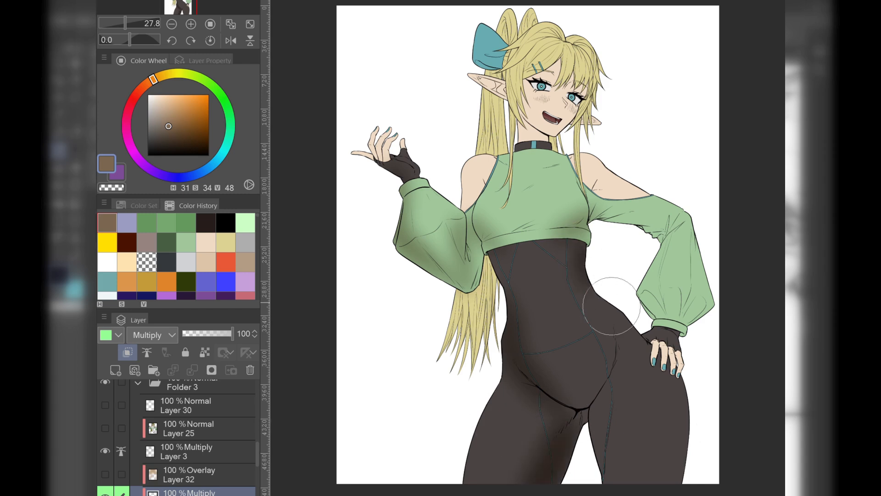
{"action": "mouse_move", "coordinate": [617, 216]}
{"action": "left_mouse_down"}
{"action": "mouse_move", "coordinate": [653, 239]}
{"action": "mouse_move", "coordinate": [640, 301]}
{"action": "left_mouse_up"}
{"action": "mouse_move", "coordinate": [723, 285]}
{"action": "left_mouse_down"}
{"action": "mouse_move", "coordinate": [712, 309]}
{"action": "mouse_move", "coordinate": [643, 305]}
{"action": "left_mouse_up"}
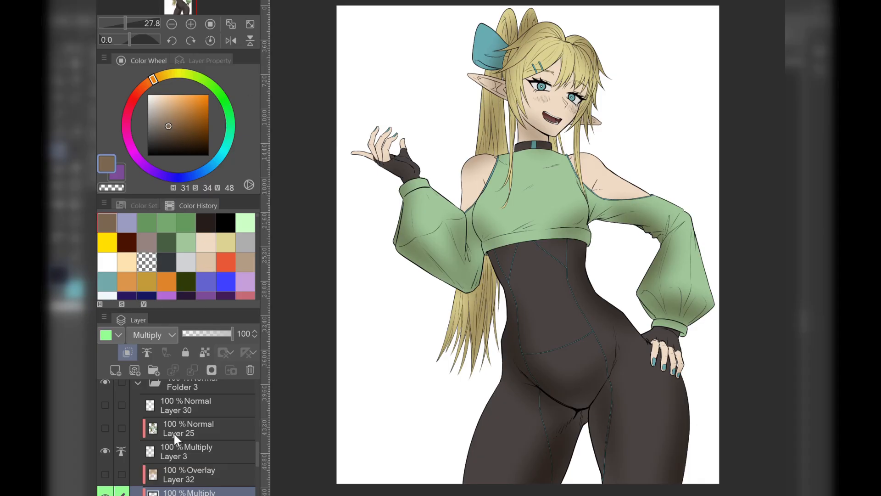
Compare the elf with Layer 37's soft shading, with Layer 36's hard-edged shading, and with the Color balance 1 3 layer
{"action": "scroll", "coordinate": [174, 434], "scroll_direction": "down", "scroll_amount": 2}
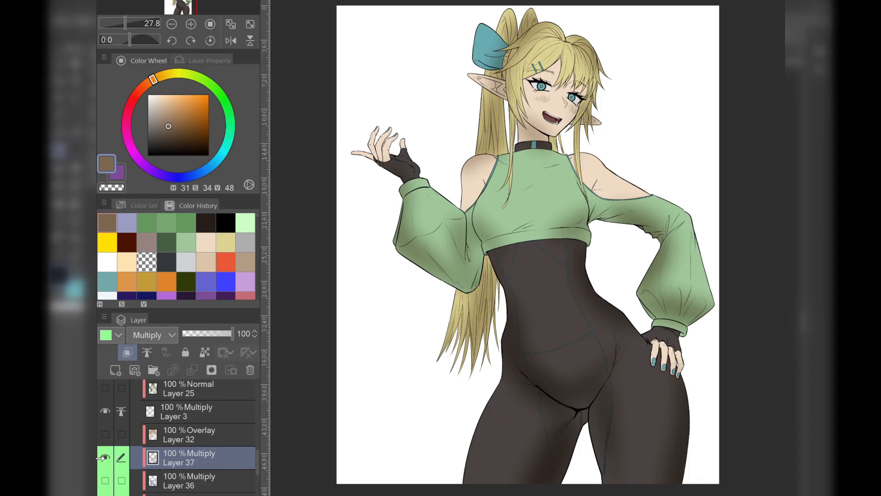
{"action": "left_click", "coordinate": [105, 480]}
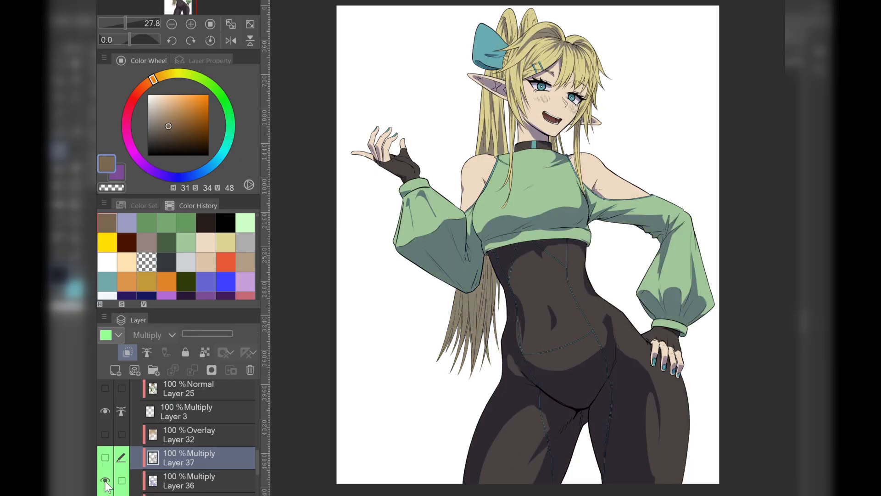
{"action": "left_click", "coordinate": [105, 481]}
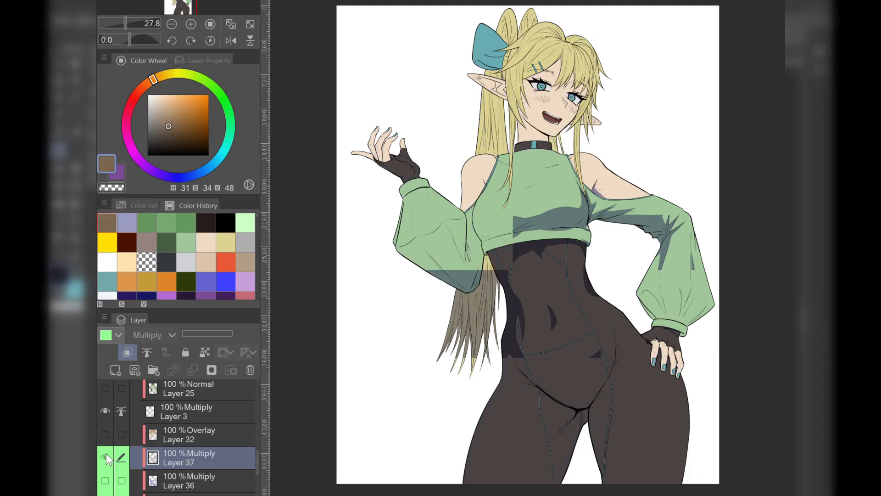
{"action": "left_click", "coordinate": [106, 453]}
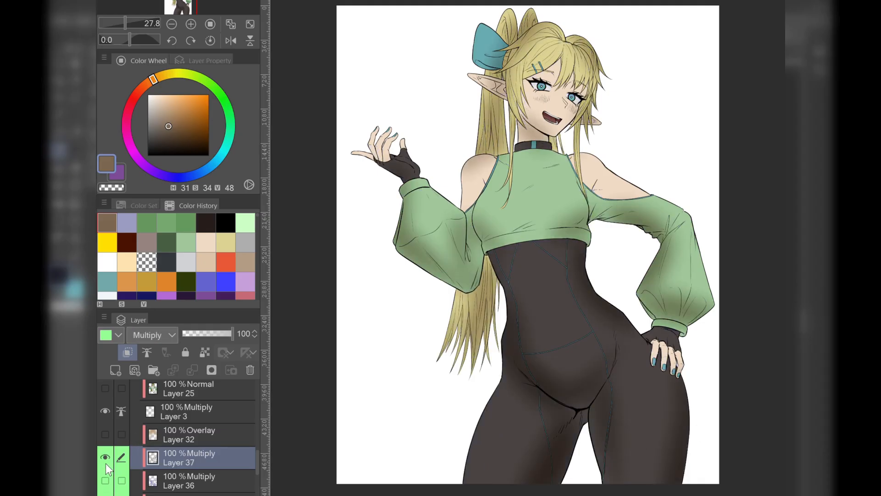
{"action": "scroll", "coordinate": [105, 463], "scroll_direction": "up", "scroll_amount": 5}
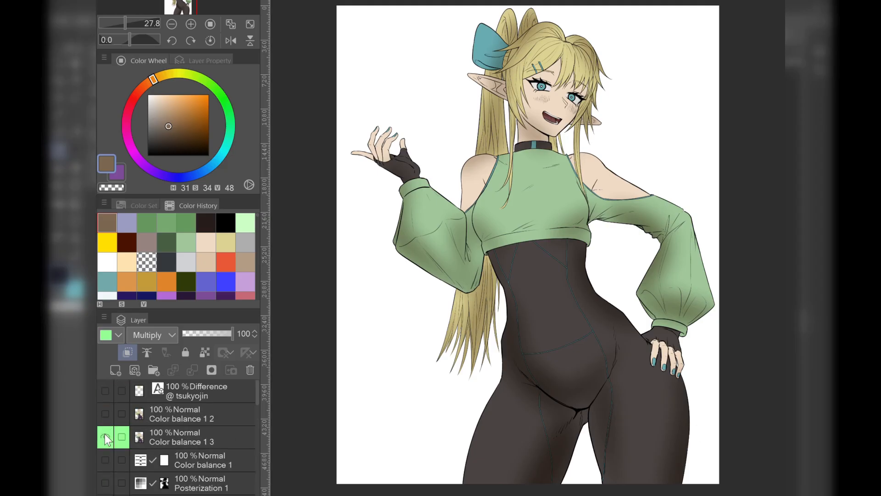
{"action": "left_click", "coordinate": [104, 435]}
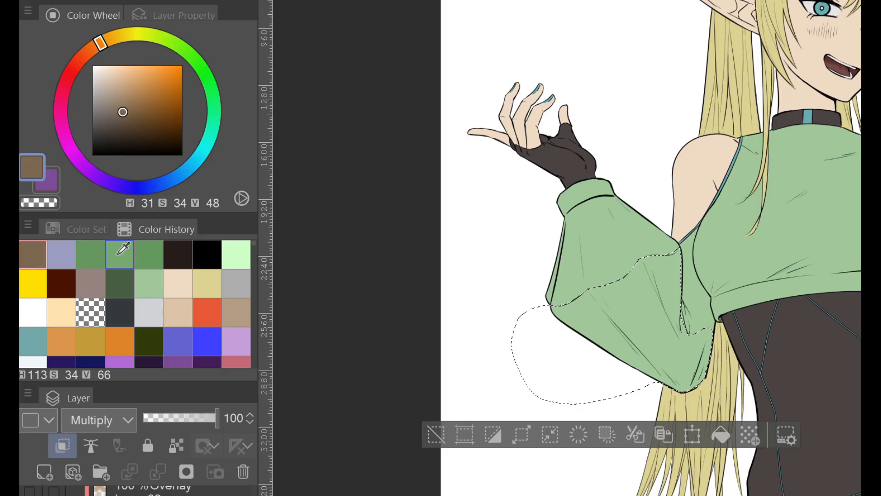
Paint green shadow (H 113, S 34, V 66) inside the selected lower part of the raised arm's sleeve
{"action": "left_click", "coordinate": [119, 254]}
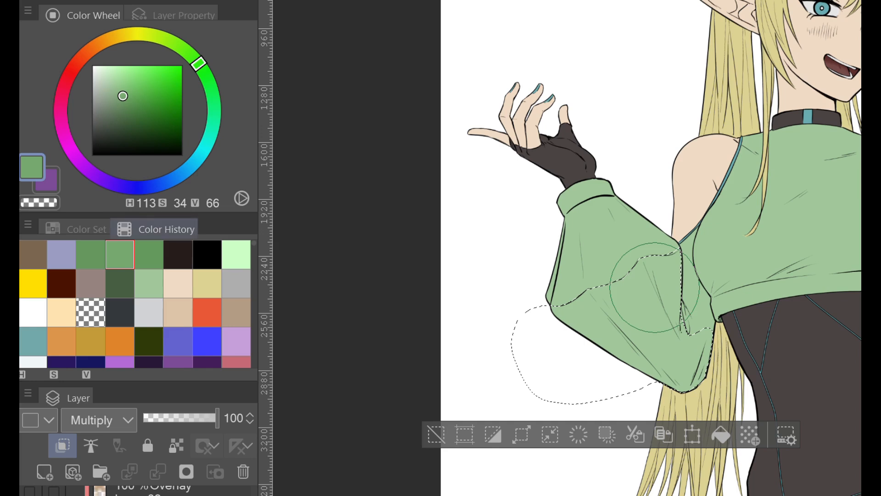
{"action": "mouse_move", "coordinate": [636, 270]}
{"action": "left_mouse_down"}
{"action": "mouse_move", "coordinate": [527, 304]}
{"action": "mouse_move", "coordinate": [517, 299]}
{"action": "left_mouse_up"}
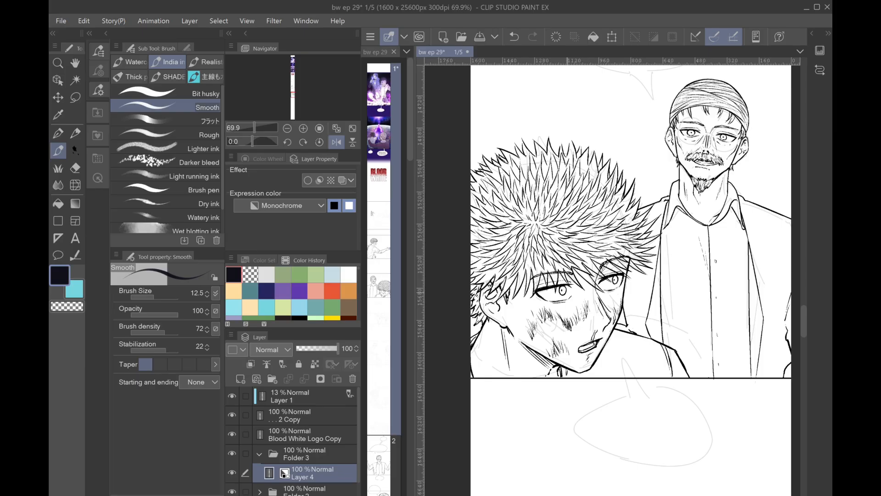
Add a layer above Layer 4 with Monochrome expression color and place a two-line symmetrical ruler along the mustached man's tilted face axis
{"action": "left_click_drag", "start_coordinate": [613, 275], "coordinate": [583, 269]}
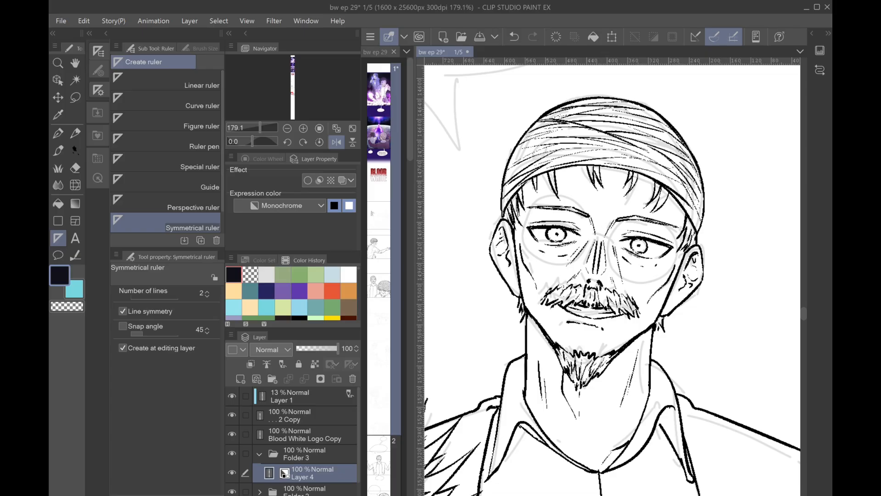
{"action": "left_click", "coordinate": [240, 379]}
{"action": "left_click", "coordinate": [279, 205]}
{"action": "left_click", "coordinate": [297, 247]}
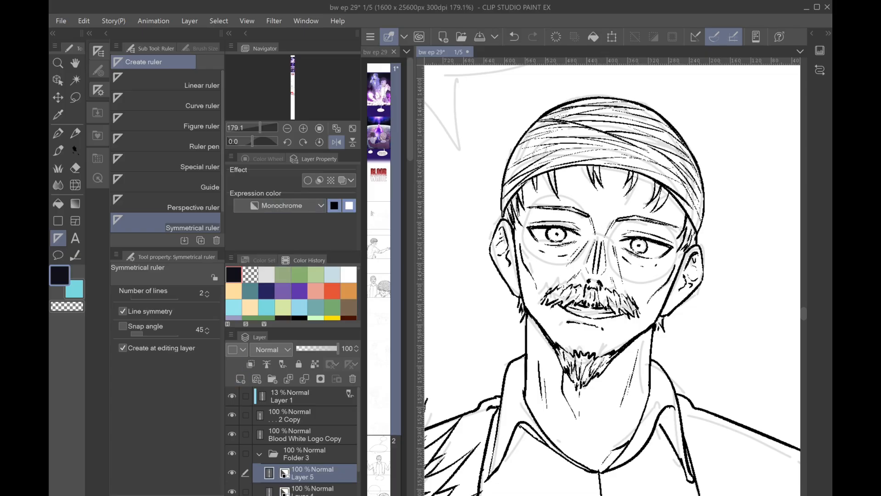
{"action": "left_click_drag", "start_coordinate": [605, 198], "coordinate": [588, 317]}
{"action": "left_click", "coordinate": [514, 37]}
{"action": "left_click_drag", "start_coordinate": [604, 201], "coordinate": [582, 353]}
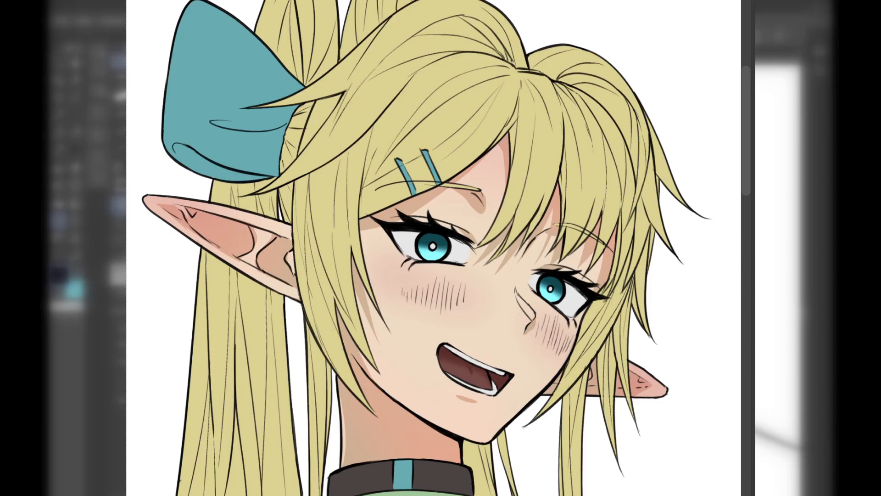
Shade the upper eye whites and the tops of the irises in both of the elf's eyes
{"action": "left_click_drag", "start_coordinate": [395, 233], "coordinate": [468, 248]}
{"action": "left_click_drag", "start_coordinate": [541, 278], "coordinate": [584, 297]}
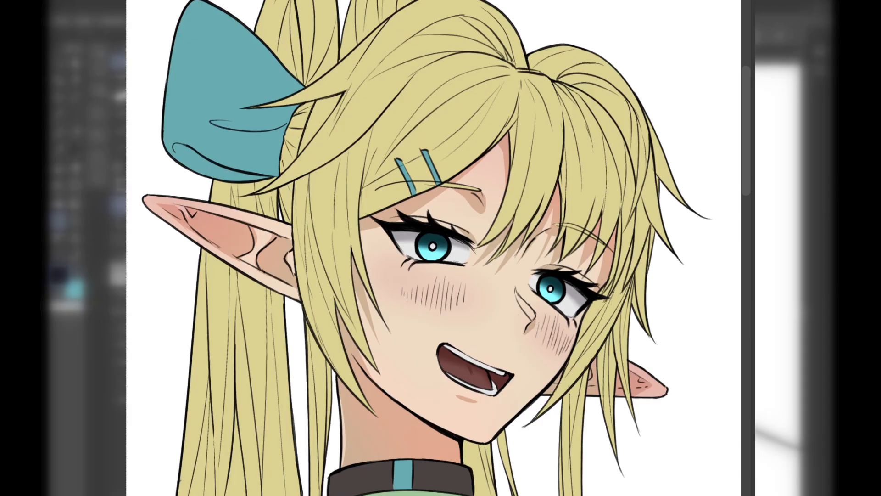
{"action": "left_click_drag", "start_coordinate": [423, 237], "coordinate": [446, 240]}
{"action": "left_click_drag", "start_coordinate": [542, 279], "coordinate": [562, 285]}
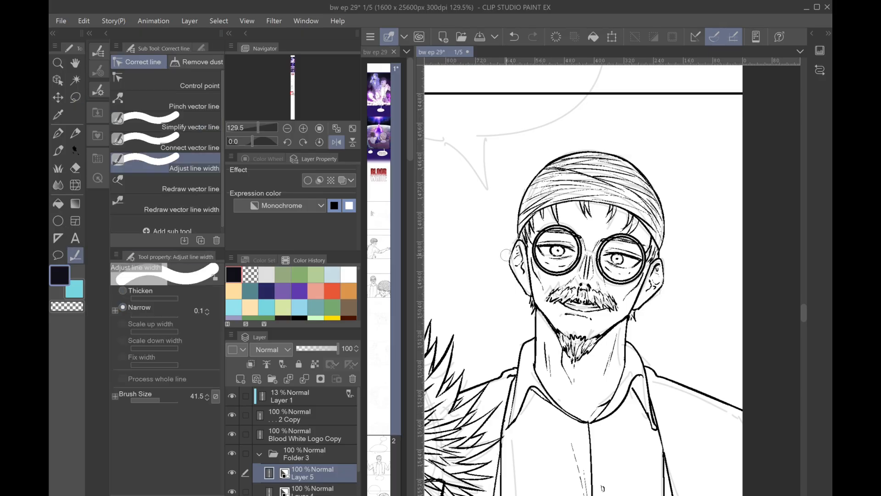
Thin both round glasses rims on Layer 5 using Adjust line width set to Narrow 0.1 with brush size 41.5
{"action": "mouse_move", "coordinate": [556, 226]}
{"action": "left_mouse_down"}
{"action": "mouse_move", "coordinate": [535, 236]}
{"action": "mouse_move", "coordinate": [550, 276]}
{"action": "mouse_move", "coordinate": [583, 248]}
{"action": "mouse_move", "coordinate": [562, 220]}
{"action": "mouse_move", "coordinate": [569, 268]}
{"action": "mouse_move", "coordinate": [555, 270]}
{"action": "mouse_move", "coordinate": [573, 258]}
{"action": "left_mouse_up"}
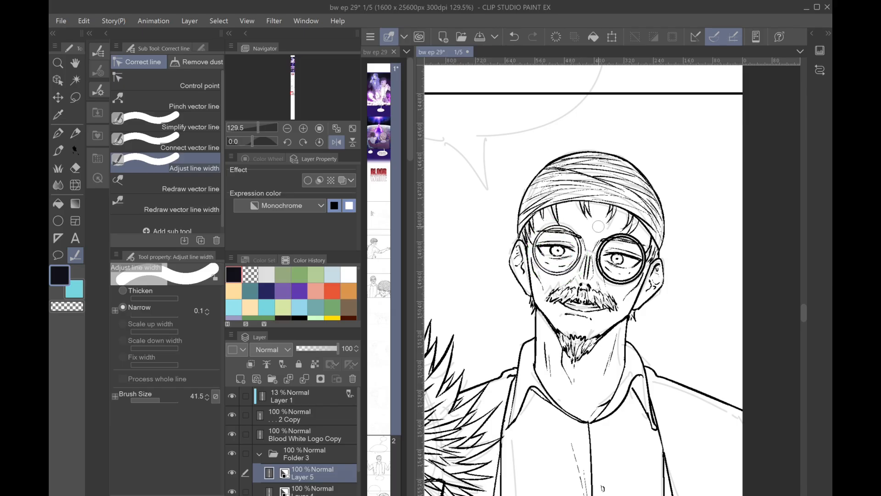
{"action": "mouse_move", "coordinate": [610, 235]}
{"action": "left_mouse_down"}
{"action": "mouse_move", "coordinate": [598, 267]}
{"action": "mouse_move", "coordinate": [621, 284]}
{"action": "mouse_move", "coordinate": [646, 262]}
{"action": "mouse_move", "coordinate": [635, 238]}
{"action": "mouse_move", "coordinate": [608, 234]}
{"action": "left_mouse_up"}
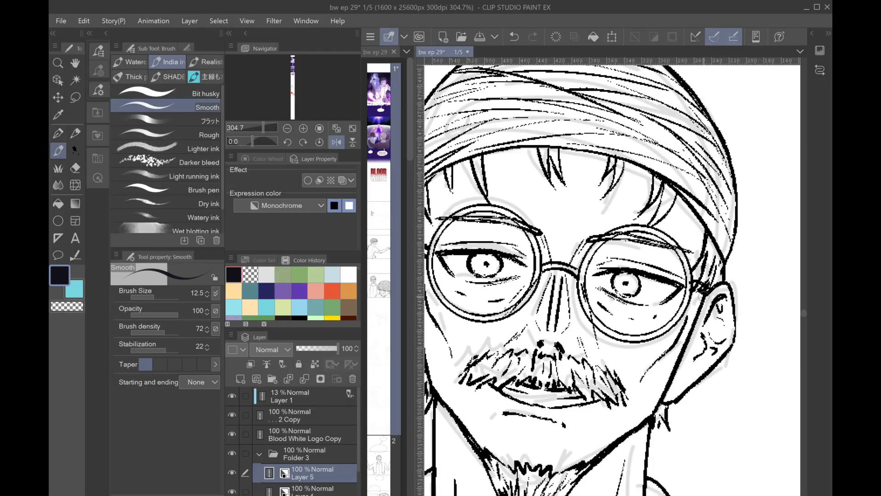
Undo the last ink stroke on Layer 5 and return to Layer 4 to work on the man's head
{"action": "left_click_drag", "start_coordinate": [668, 164], "coordinate": [696, 153]}
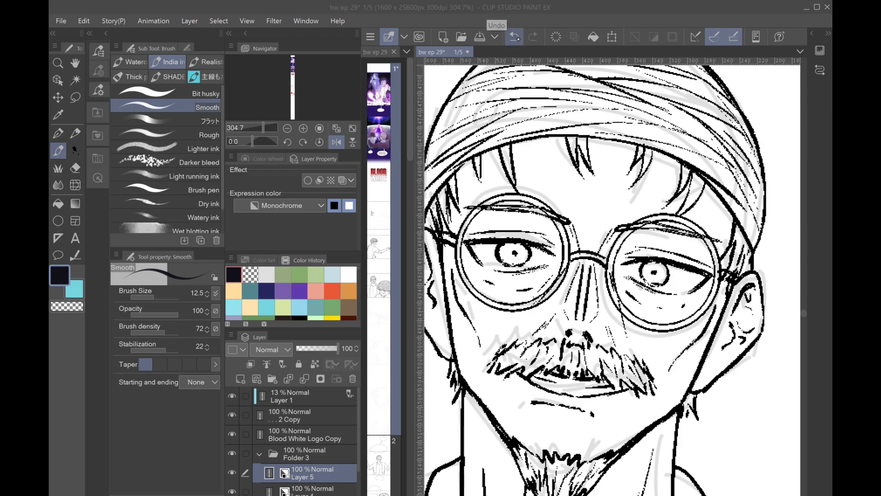
{"action": "left_click", "coordinate": [518, 42]}
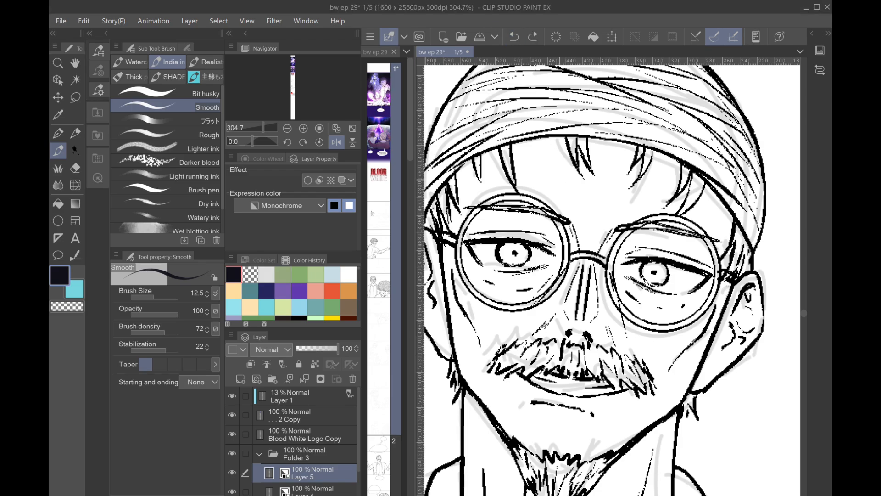
{"action": "left_click_drag", "start_coordinate": [560, 180], "coordinate": [611, 187]}
{"action": "left_click", "coordinate": [312, 488]}
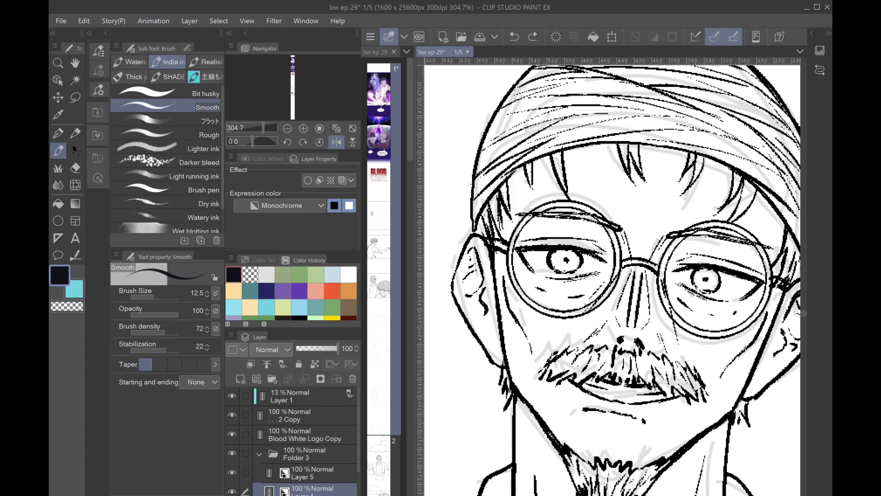
{"action": "left_click_drag", "start_coordinate": [492, 243], "coordinate": [436, 230]}
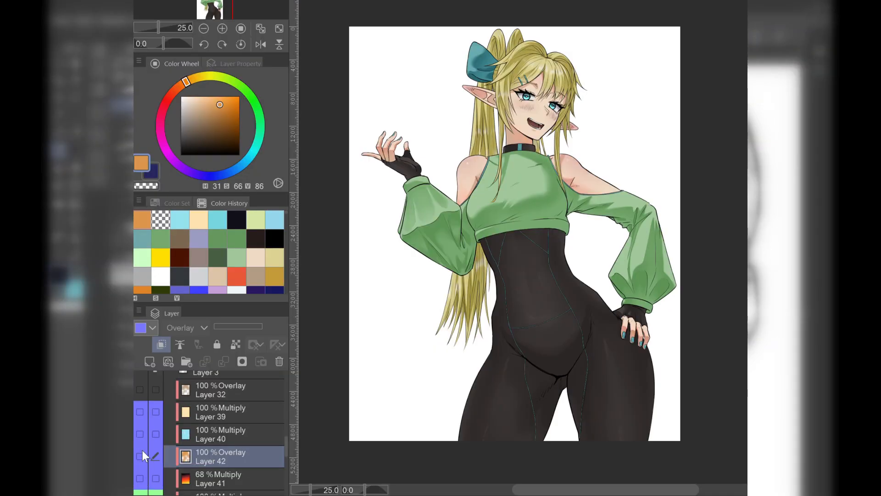
Preview the tints of Overlay Layers 32 and 42 and Multiply Layers 39, 40 and 41 on the elf, and flip the comic canvas horizontally
{"action": "left_click", "coordinate": [140, 390]}
{"action": "left_click", "coordinate": [140, 411]}
{"action": "left_click", "coordinate": [139, 390]}
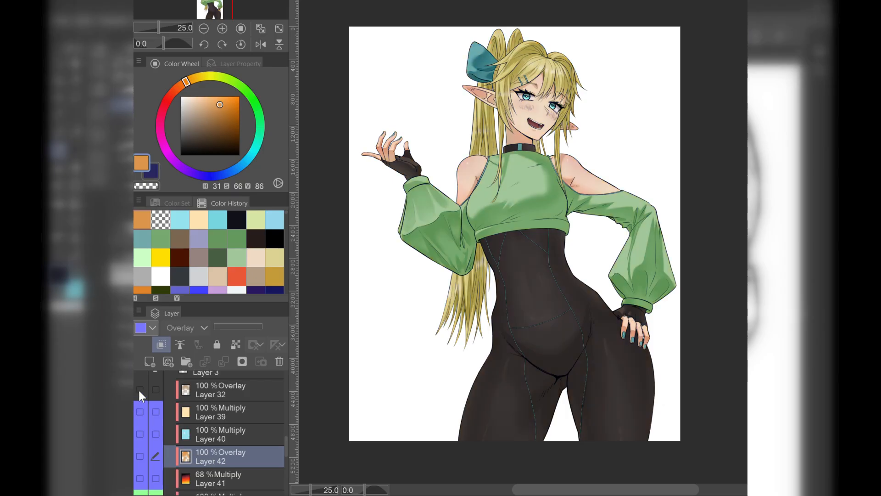
{"action": "left_click", "coordinate": [140, 436]}
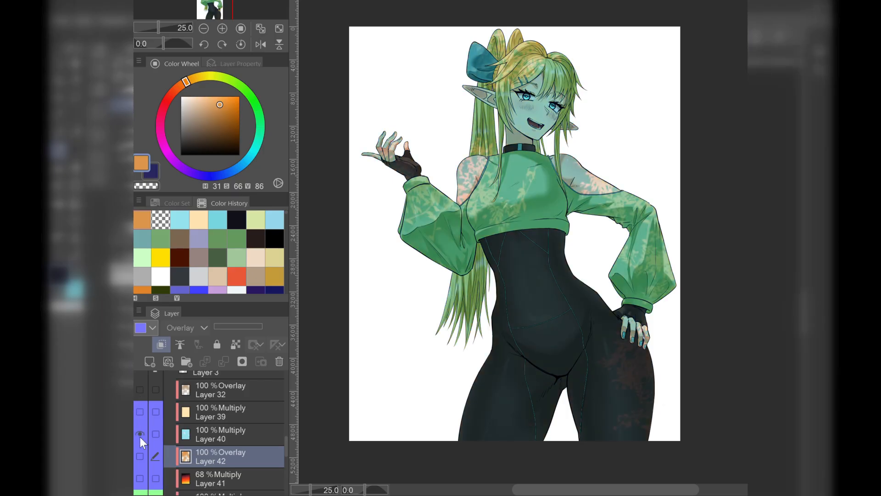
{"action": "left_click", "coordinate": [140, 437]}
{"action": "left_click", "coordinate": [140, 478]}
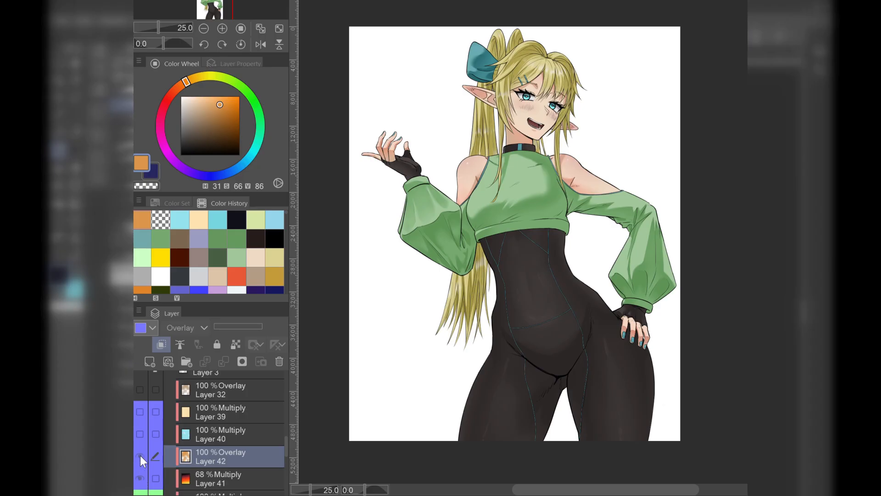
{"action": "left_click", "coordinate": [140, 456]}
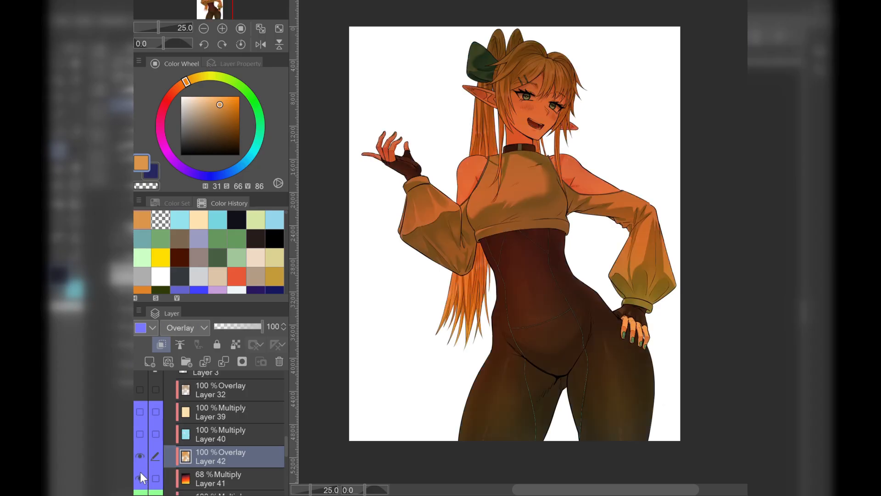
{"action": "left_click", "coordinate": [140, 478]}
{"action": "left_click", "coordinate": [139, 456]}
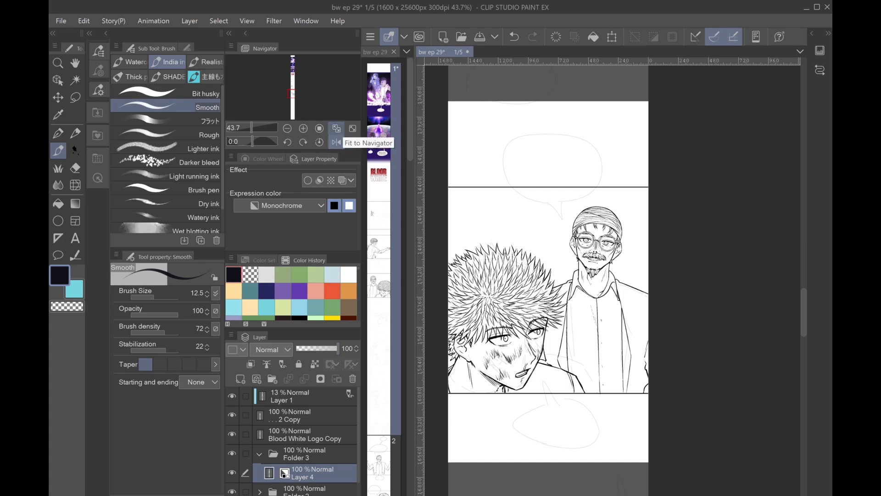
{"action": "left_click", "coordinate": [336, 142]}
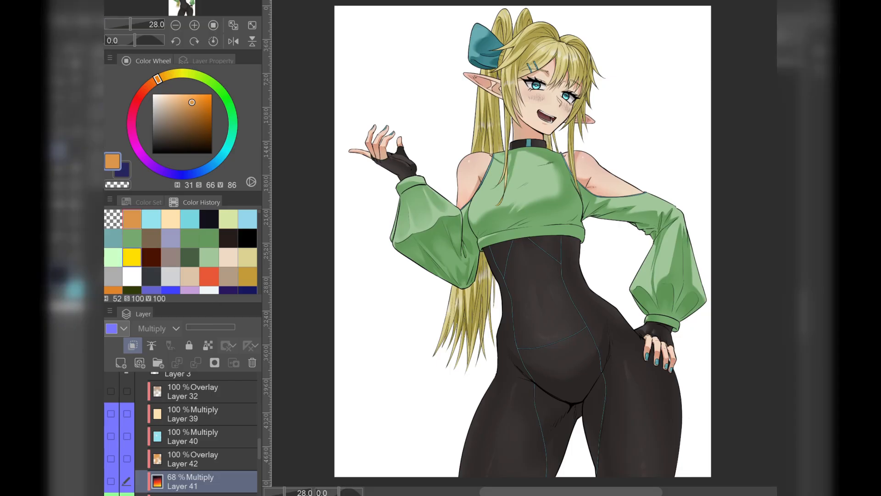
Show Multiply Layer 41 and Overlay Layer 42, and erase light patches from Layer 41 on the elf's ponytail, bow, bangs and jaw
{"action": "left_click", "coordinate": [111, 480]}
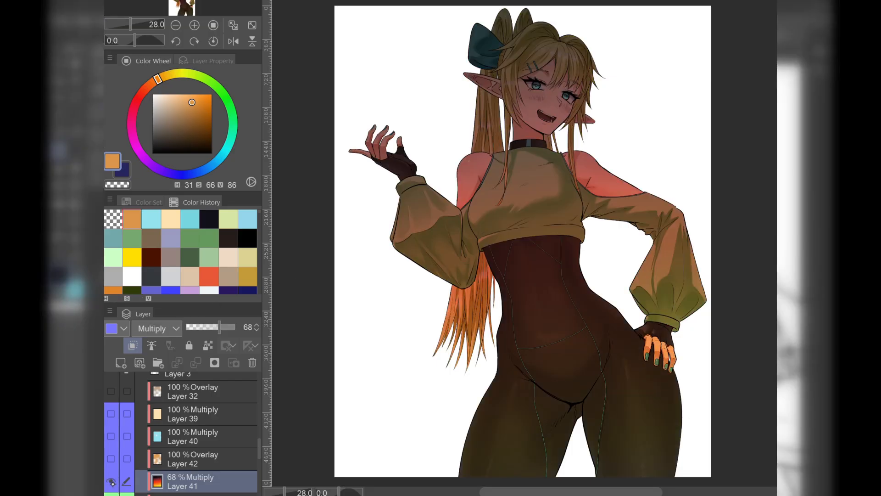
{"action": "left_click", "coordinate": [110, 458]}
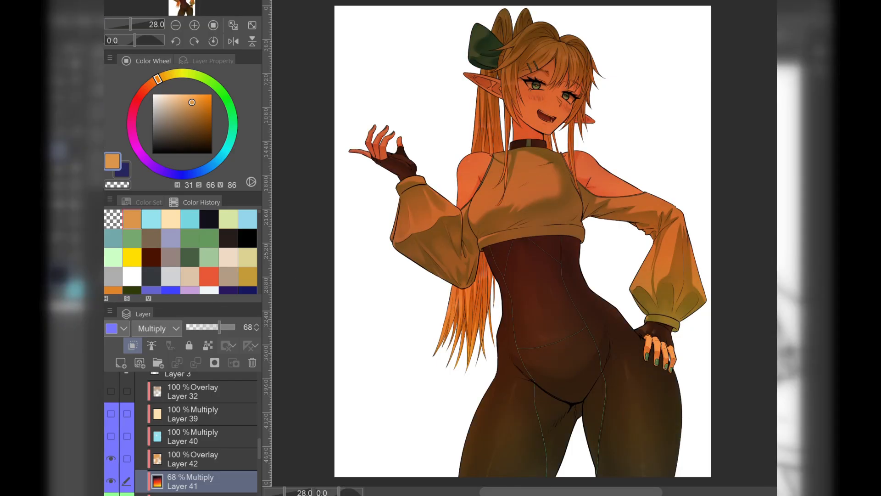
{"action": "key", "text": "c"}
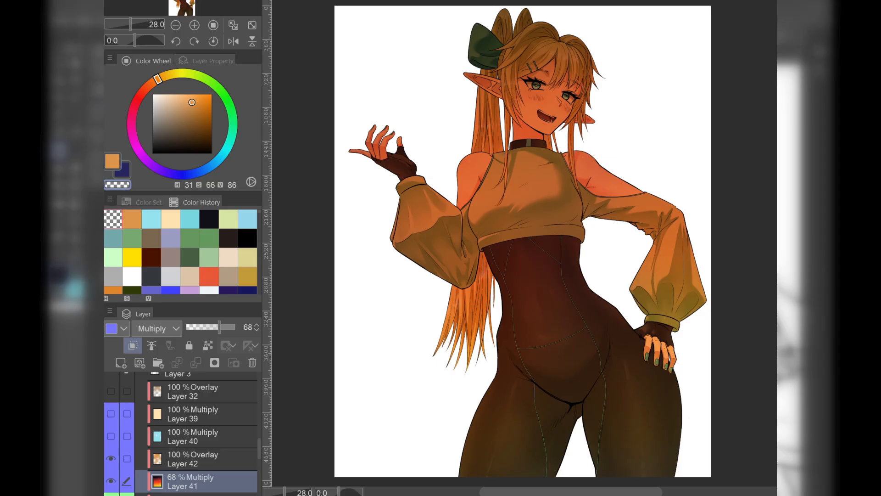
{"action": "scroll", "coordinate": [503, 166], "scroll_direction": "up", "scroll_amount": 1}
{"action": "mouse_move", "coordinate": [503, 166]}
{"action": "left_mouse_down"}
{"action": "mouse_move", "coordinate": [505, 228]}
{"action": "mouse_move", "coordinate": [493, 234]}
{"action": "mouse_move", "coordinate": [464, 203]}
{"action": "mouse_move", "coordinate": [459, 141]}
{"action": "left_mouse_up"}
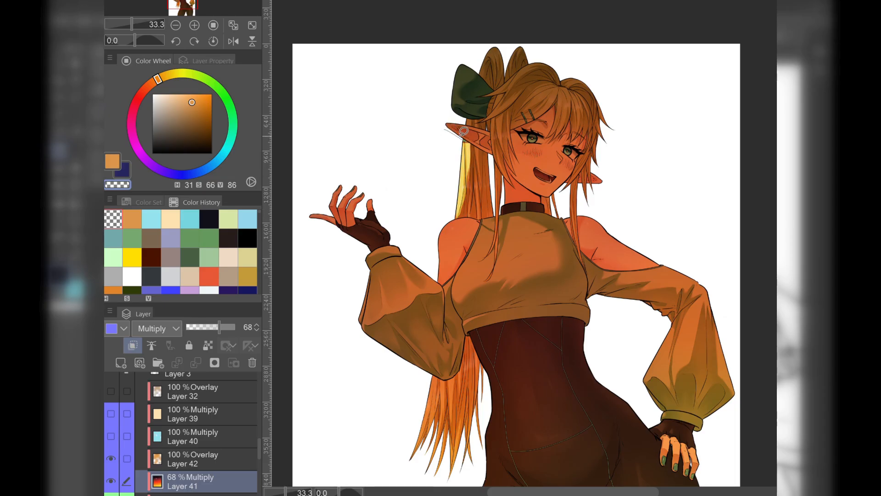
{"action": "mouse_move", "coordinate": [479, 87]}
{"action": "left_mouse_down"}
{"action": "mouse_move", "coordinate": [475, 101]}
{"action": "mouse_move", "coordinate": [465, 92]}
{"action": "mouse_move", "coordinate": [455, 99]}
{"action": "mouse_move", "coordinate": [459, 56]}
{"action": "mouse_move", "coordinate": [500, 76]}
{"action": "mouse_move", "coordinate": [487, 57]}
{"action": "mouse_move", "coordinate": [518, 74]}
{"action": "mouse_move", "coordinate": [501, 91]}
{"action": "mouse_move", "coordinate": [536, 64]}
{"action": "left_mouse_up"}
{"action": "mouse_move", "coordinate": [510, 92]}
{"action": "left_mouse_down"}
{"action": "mouse_move", "coordinate": [495, 117]}
{"action": "mouse_move", "coordinate": [518, 84]}
{"action": "left_mouse_up"}
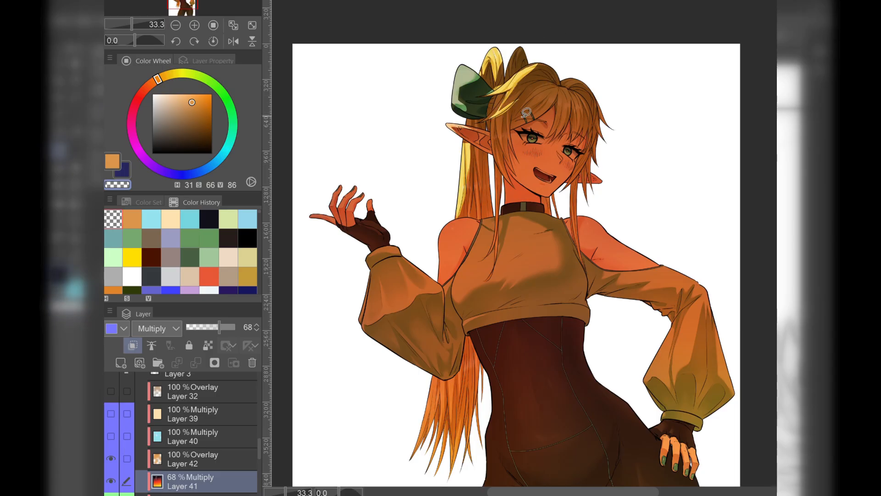
{"action": "mouse_move", "coordinate": [493, 139]}
{"action": "left_mouse_down"}
{"action": "mouse_move", "coordinate": [494, 131]}
{"action": "mouse_move", "coordinate": [499, 154]}
{"action": "mouse_move", "coordinate": [504, 116]}
{"action": "left_mouse_up"}
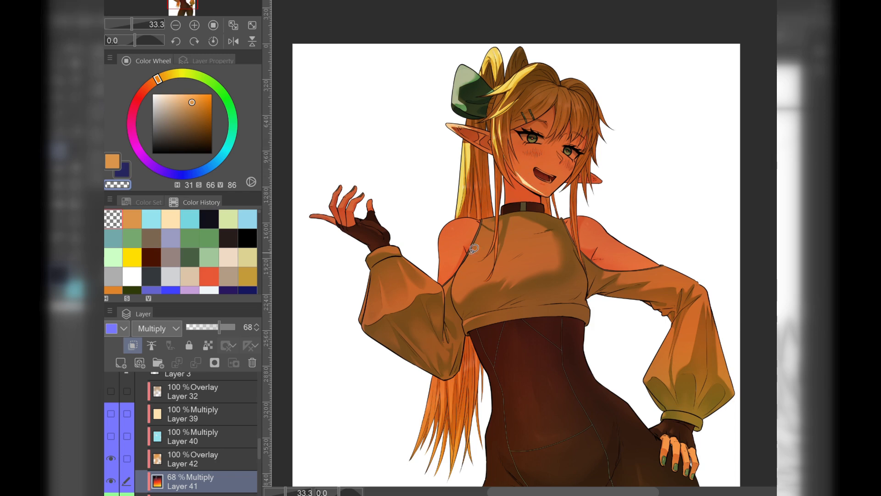
Erase light patches from Multiply Layer 41 on the elf's near shoulder, chest, raised sleeve and thumb
{"action": "mouse_move", "coordinate": [468, 253]}
{"action": "left_mouse_down"}
{"action": "mouse_move", "coordinate": [484, 265]}
{"action": "mouse_move", "coordinate": [493, 225]}
{"action": "mouse_move", "coordinate": [454, 253]}
{"action": "mouse_move", "coordinate": [476, 228]}
{"action": "mouse_move", "coordinate": [449, 214]}
{"action": "left_mouse_up"}
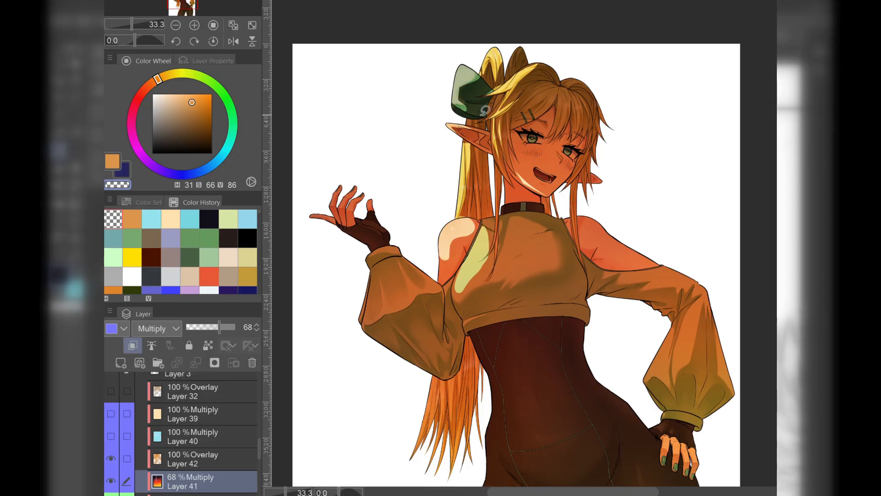
{"action": "mouse_move", "coordinate": [388, 249]}
{"action": "left_mouse_down"}
{"action": "mouse_move", "coordinate": [415, 290]}
{"action": "mouse_move", "coordinate": [415, 271]}
{"action": "mouse_move", "coordinate": [445, 285]}
{"action": "left_mouse_up"}
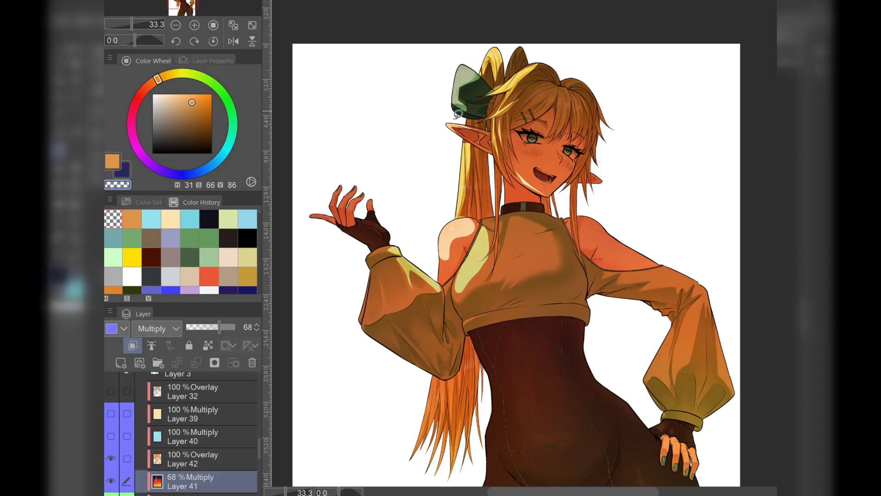
{"action": "mouse_move", "coordinate": [363, 196]}
{"action": "left_mouse_down"}
{"action": "mouse_move", "coordinate": [354, 225]}
{"action": "mouse_move", "coordinate": [366, 195]}
{"action": "mouse_move", "coordinate": [364, 217]}
{"action": "mouse_move", "coordinate": [385, 221]}
{"action": "mouse_move", "coordinate": [373, 183]}
{"action": "mouse_move", "coordinate": [373, 193]}
{"action": "left_mouse_up"}
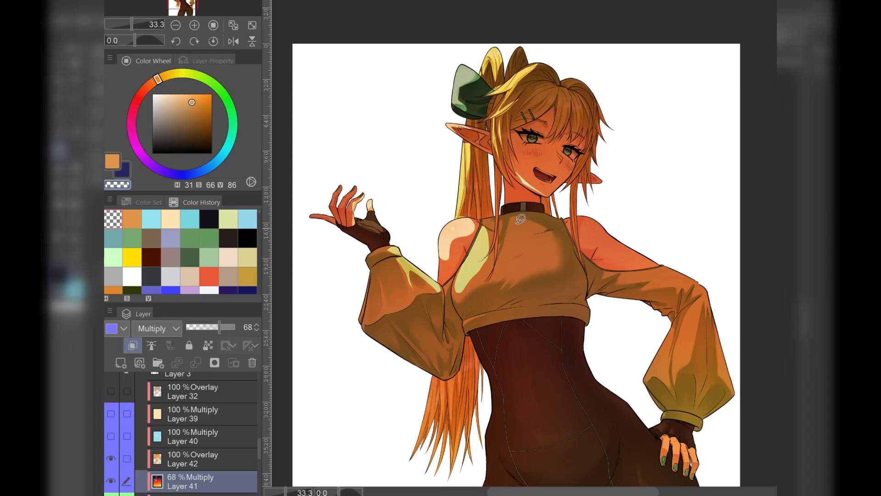
{"action": "left_click_drag", "start_coordinate": [518, 248], "coordinate": [545, 268]}
{"action": "scroll", "coordinate": [559, 187], "scroll_direction": "down", "scroll_amount": 2}
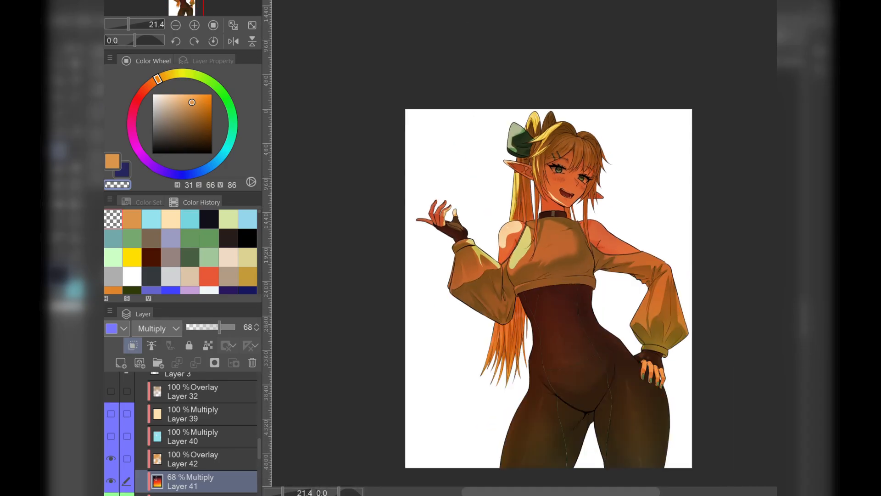
{"action": "left_click_drag", "start_coordinate": [559, 187], "coordinate": [522, 163]}
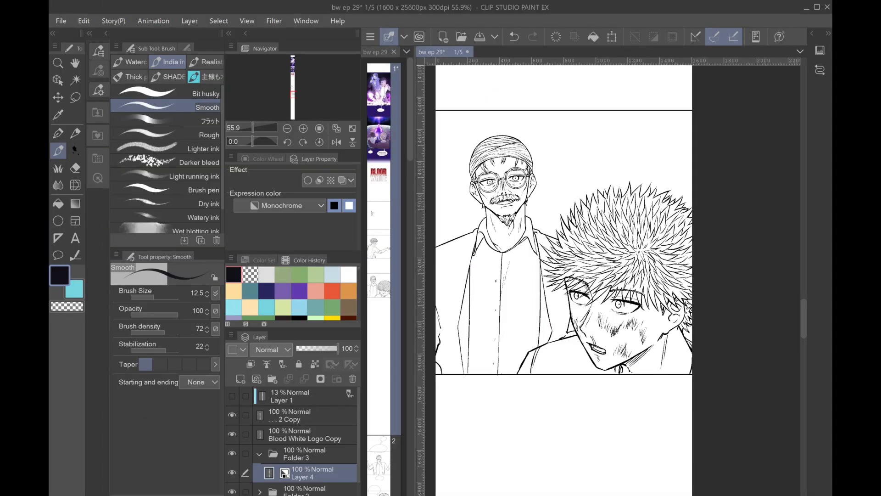
Ink the eye outline and the side contour of the face in the close-up comic panel on Layer 5, checking the sketch mirrored
{"action": "left_click", "coordinate": [336, 142]}
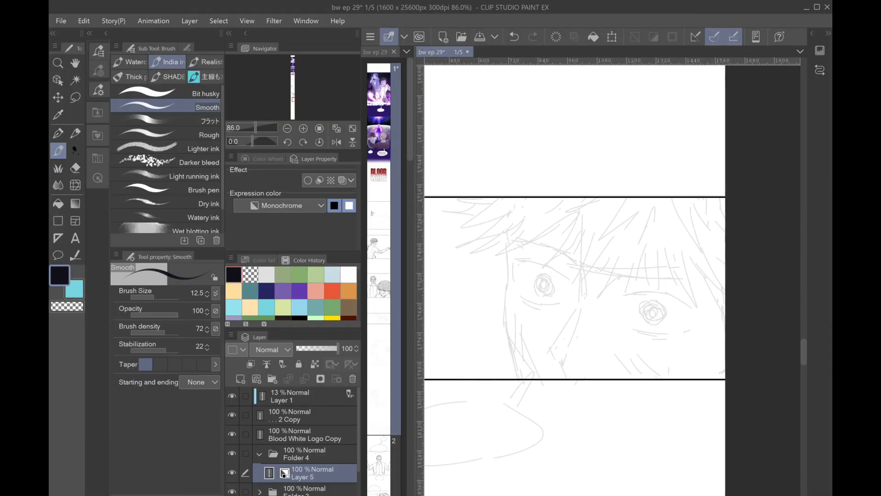
{"action": "left_click_drag", "start_coordinate": [605, 285], "coordinate": [622, 303]}
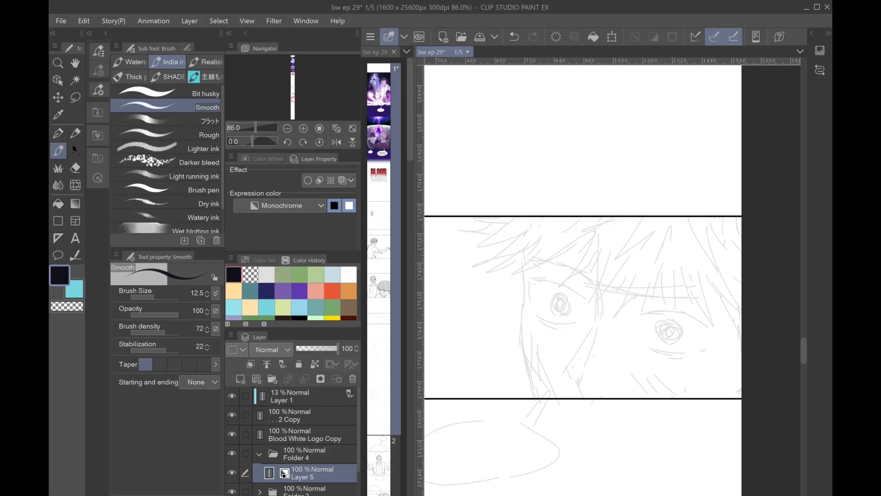
{"action": "left_click", "coordinate": [336, 142]}
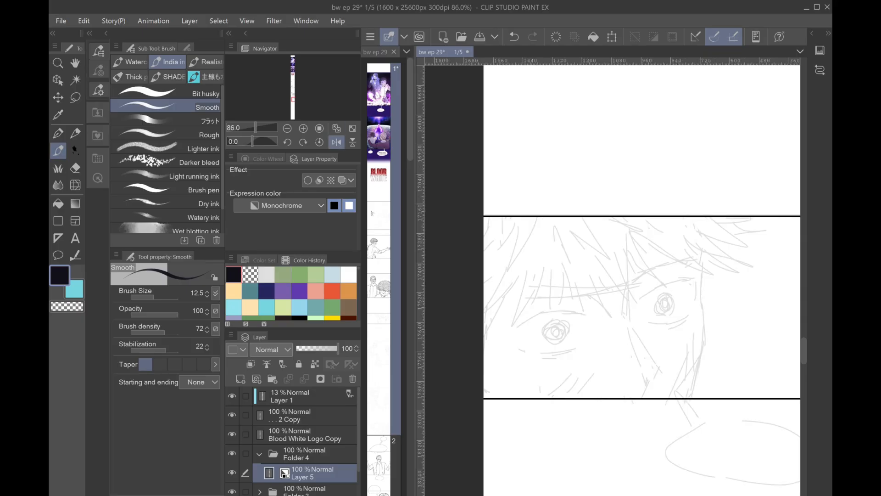
{"action": "left_click", "coordinate": [336, 142]}
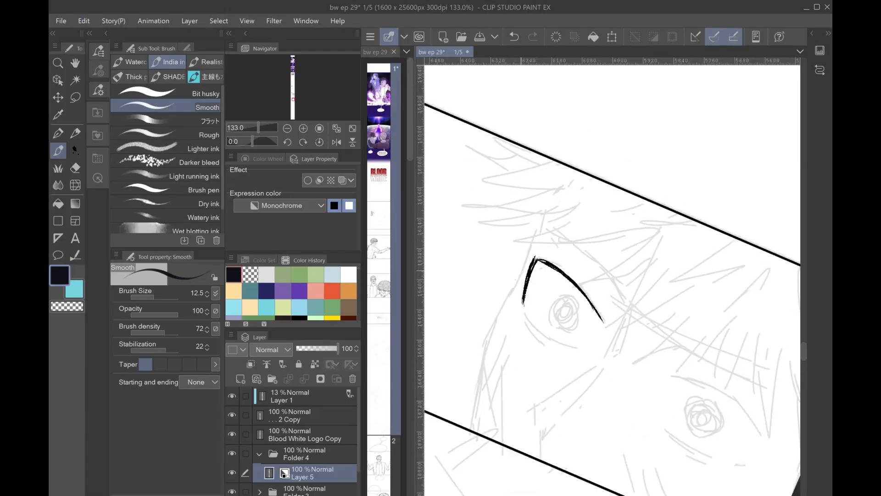
{"action": "left_click_drag", "start_coordinate": [482, 248], "coordinate": [497, 213]}
{"action": "left_click_drag", "start_coordinate": [508, 295], "coordinate": [539, 351]}
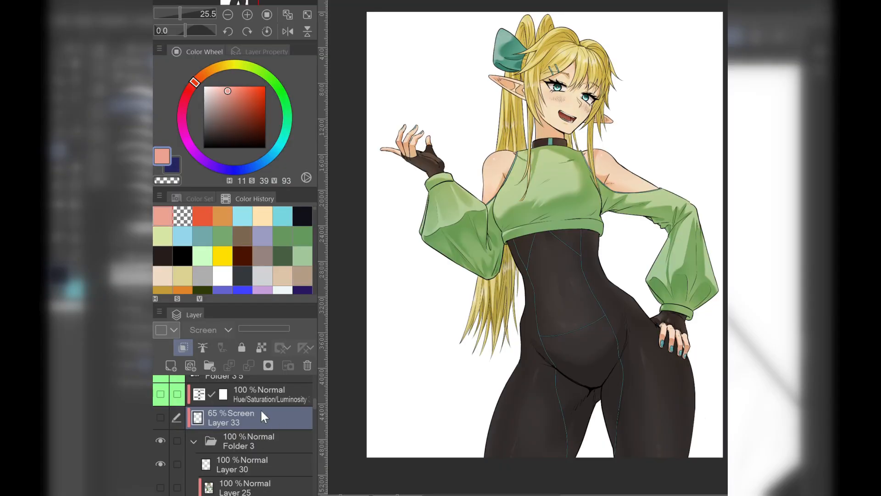
Show Screen Layer 33 on the elf illustration, comparing the ponytail and thighs with and without it
{"action": "left_click", "coordinate": [161, 417]}
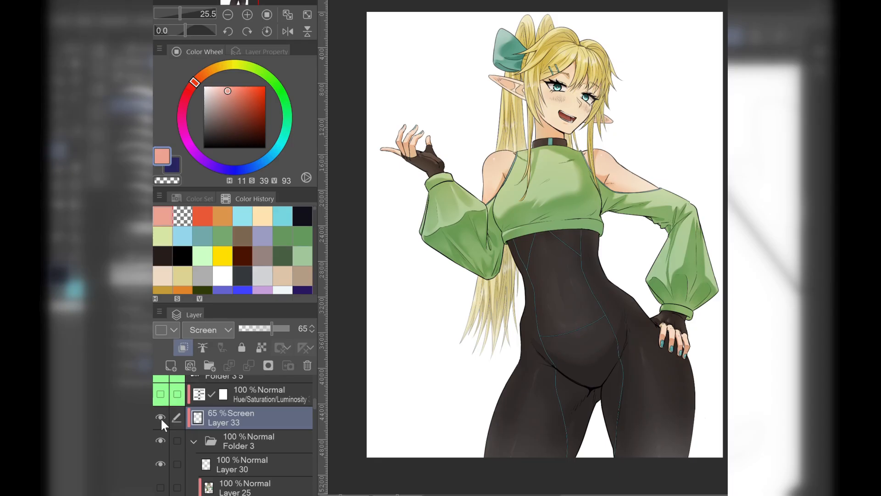
{"action": "left_click", "coordinate": [161, 417]}
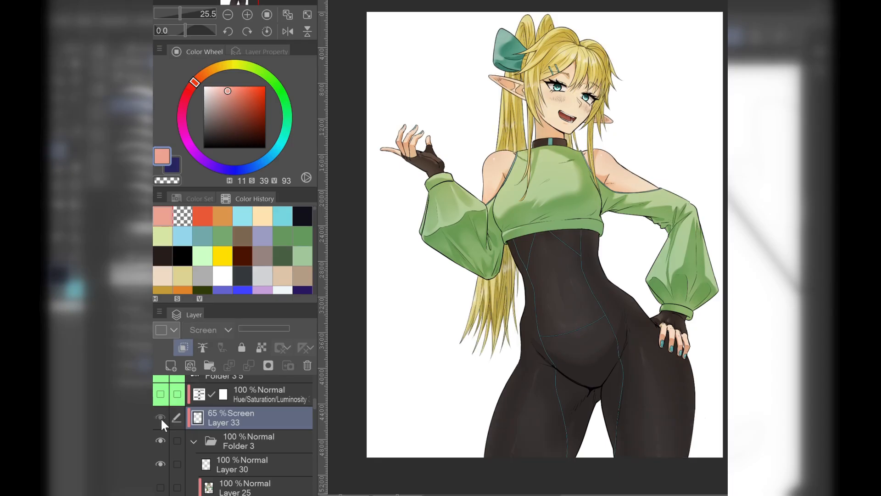
{"action": "left_click", "coordinate": [160, 417]}
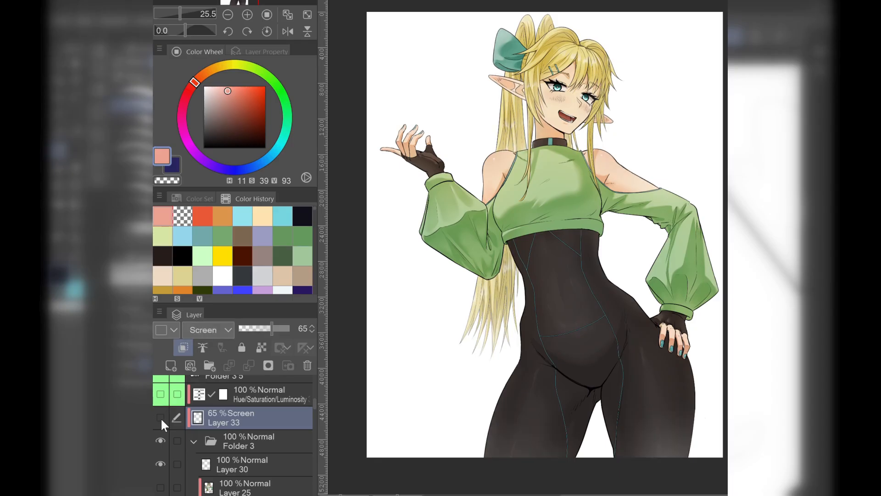
{"action": "left_click", "coordinate": [161, 417]}
{"action": "left_click", "coordinate": [161, 417]}
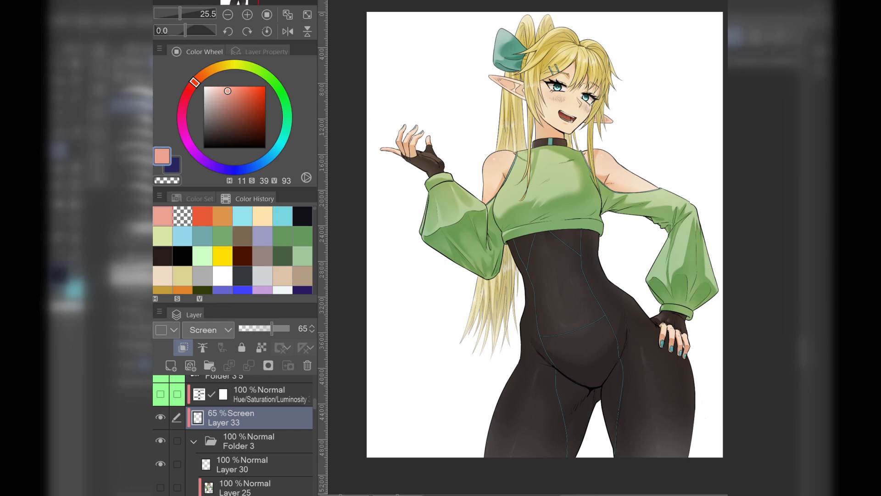
{"action": "left_click_drag", "start_coordinate": [488, 257], "coordinate": [492, 303]}
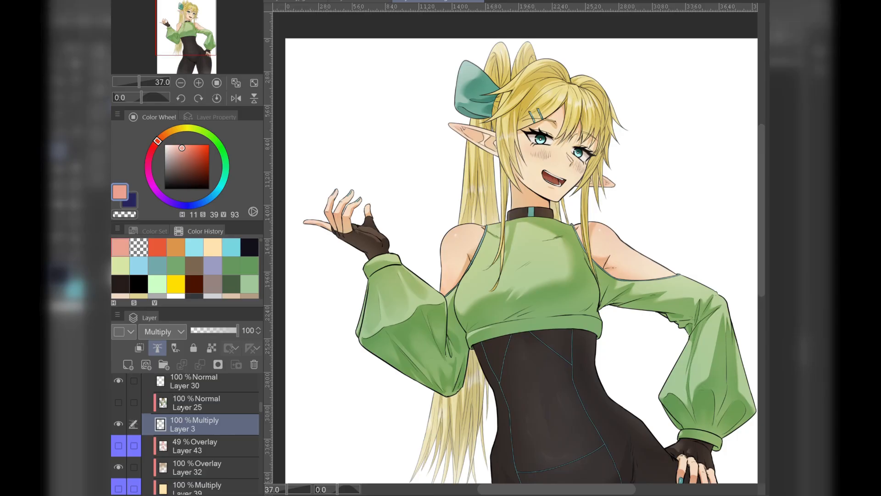
Compare the elf illustration with and without Normal Layer 25
{"action": "left_click", "coordinate": [119, 401]}
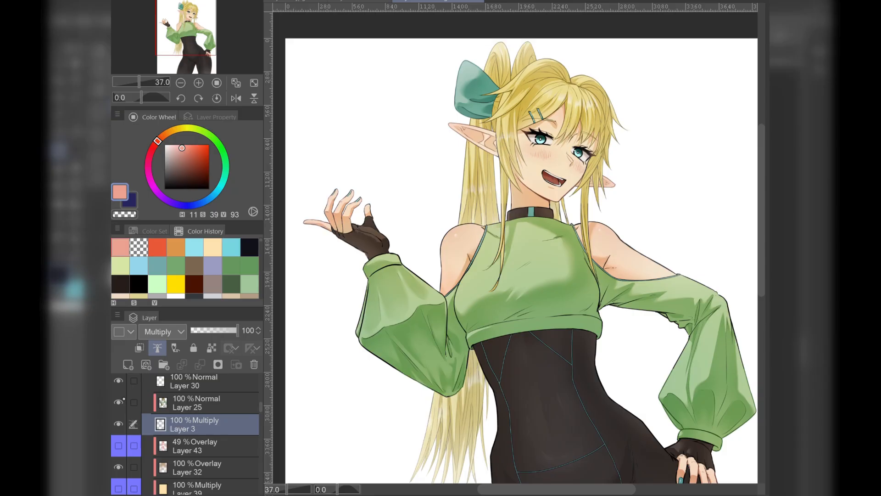
{"action": "left_click", "coordinate": [118, 402]}
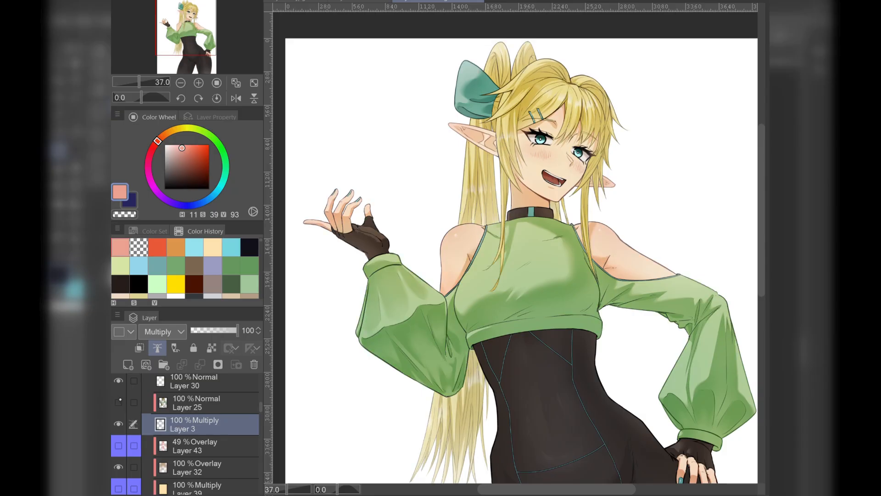
{"action": "left_click", "coordinate": [119, 402]}
{"action": "left_click", "coordinate": [119, 402]}
{"action": "left_click", "coordinate": [118, 402]}
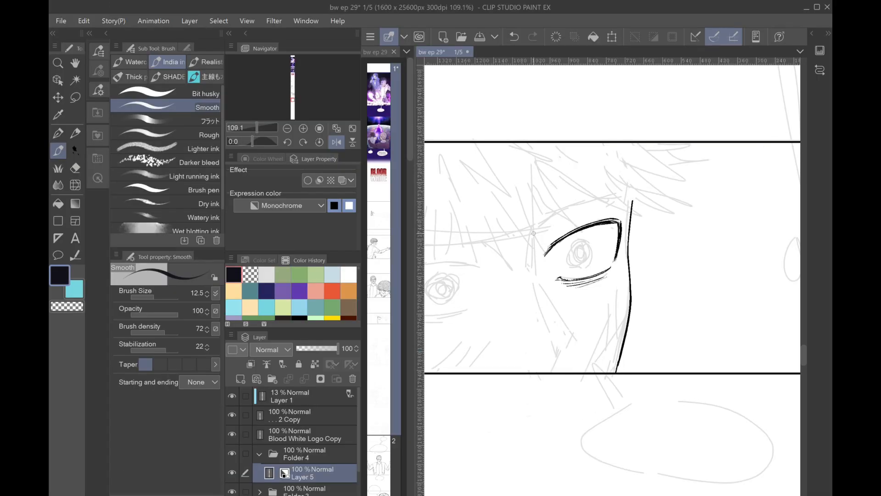
Ink a short stroke between the two eyes of the close-up face on Layer 5
{"action": "left_click_drag", "start_coordinate": [533, 233], "coordinate": [526, 277]}
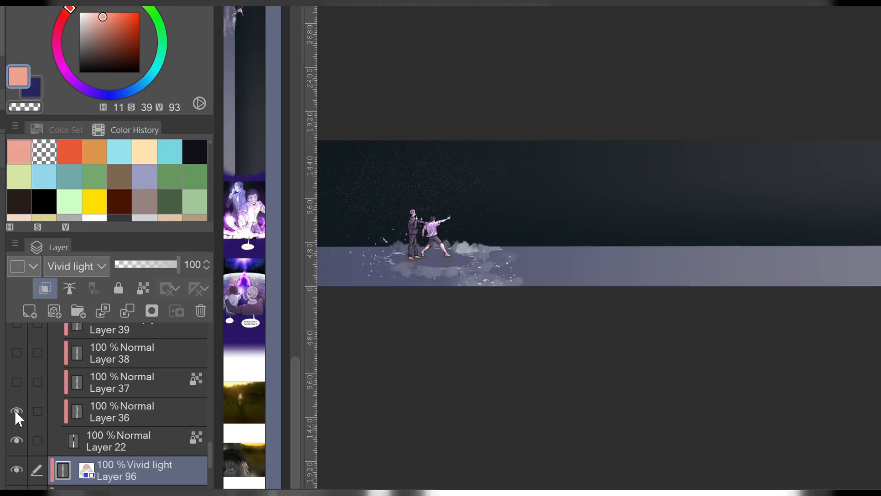
Show the grassy island on Layer 37, the water splash on Layer 38 and the dark shading on Multiply Layer 39
{"action": "left_click", "coordinate": [16, 381]}
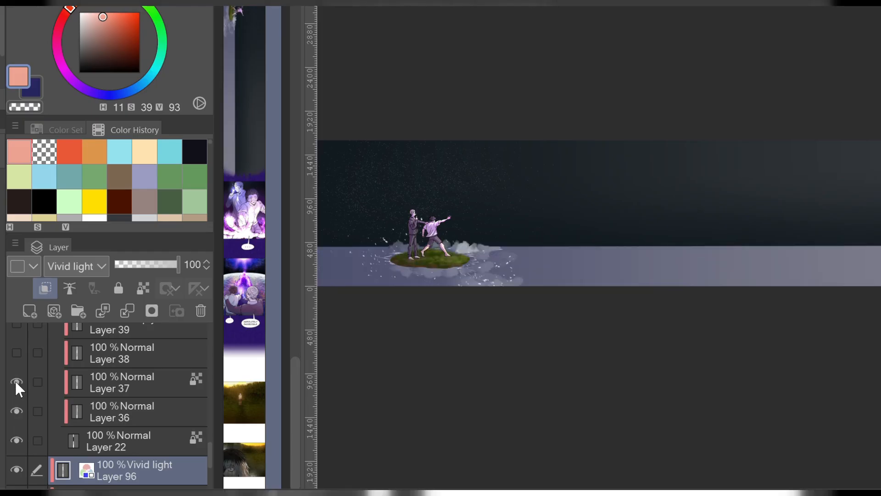
{"action": "left_click", "coordinate": [16, 352]}
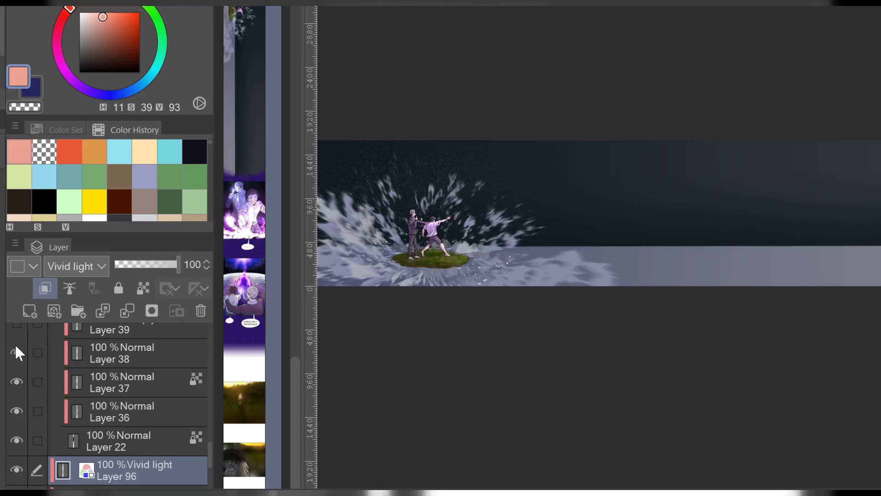
{"action": "left_click", "coordinate": [16, 327]}
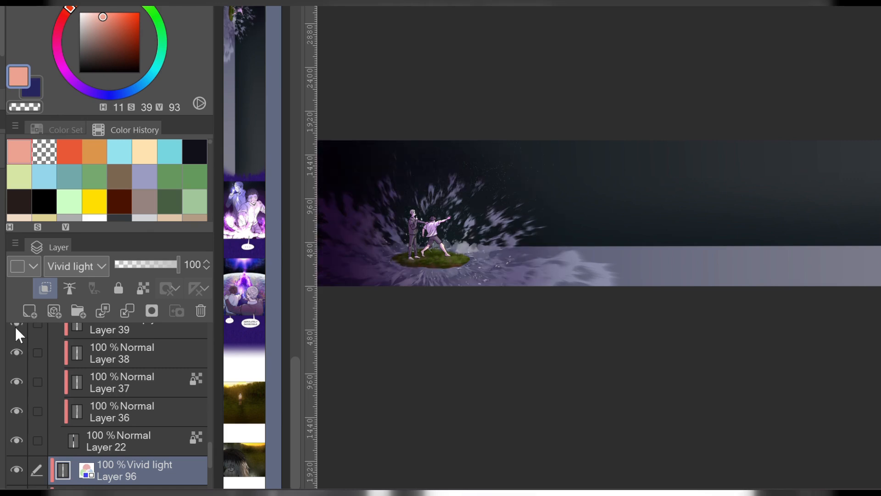
Show Normal Layer 40, Vivid light Layer 41, Add (Glow) Layers 42 and 43 and Overlay Layer 44 to build up the purple blast
{"action": "scroll", "coordinate": [15, 327], "scroll_direction": "up", "scroll_amount": 4}
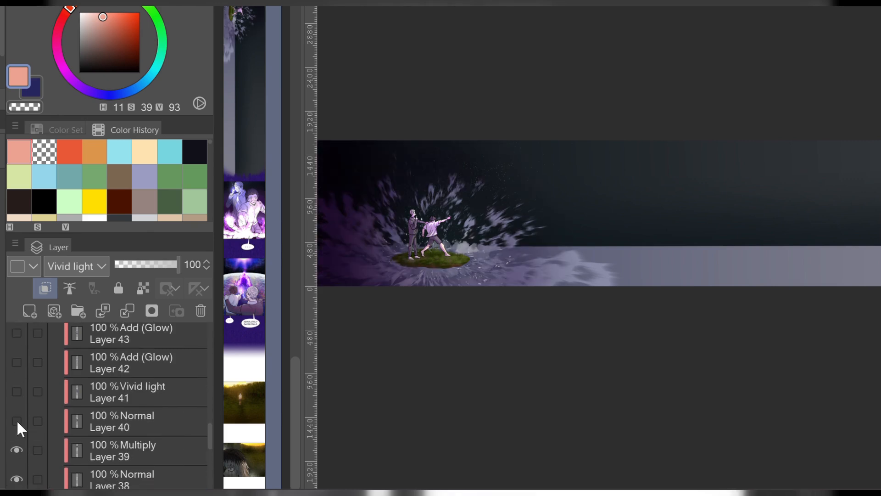
{"action": "left_click", "coordinate": [17, 420]}
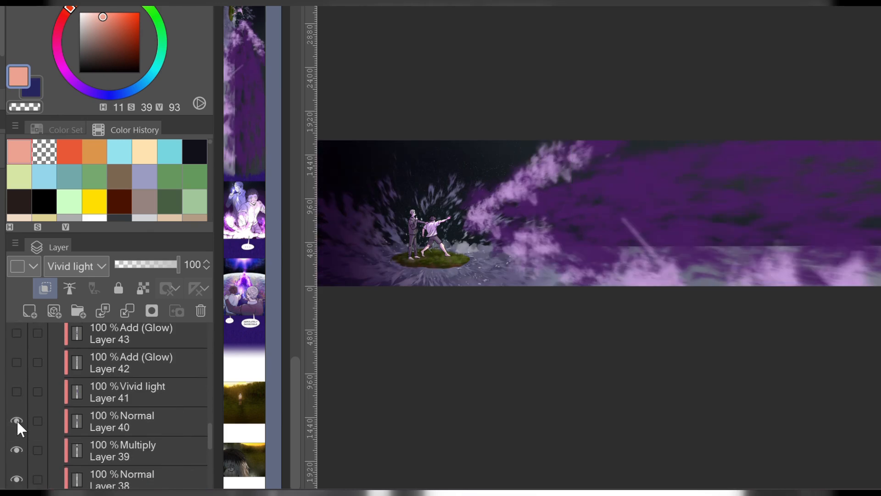
{"action": "left_click", "coordinate": [17, 390]}
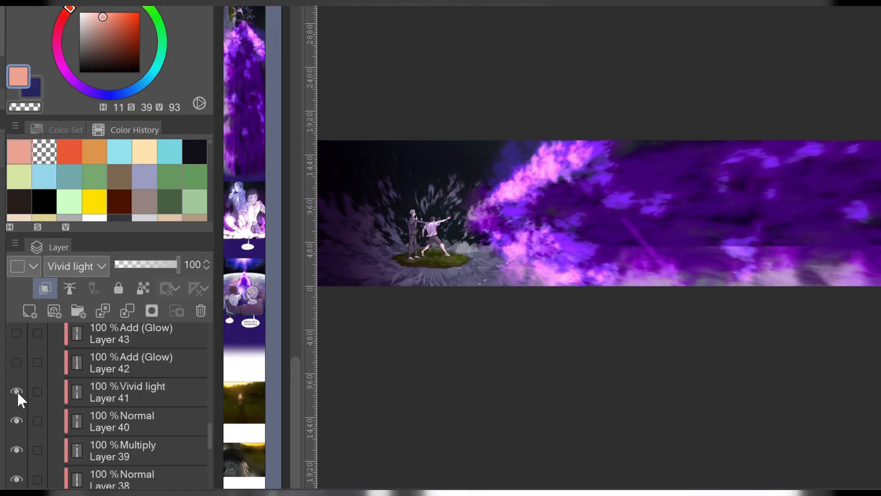
{"action": "left_click", "coordinate": [17, 362]}
{"action": "scroll", "coordinate": [16, 364], "scroll_direction": "up", "scroll_amount": 2}
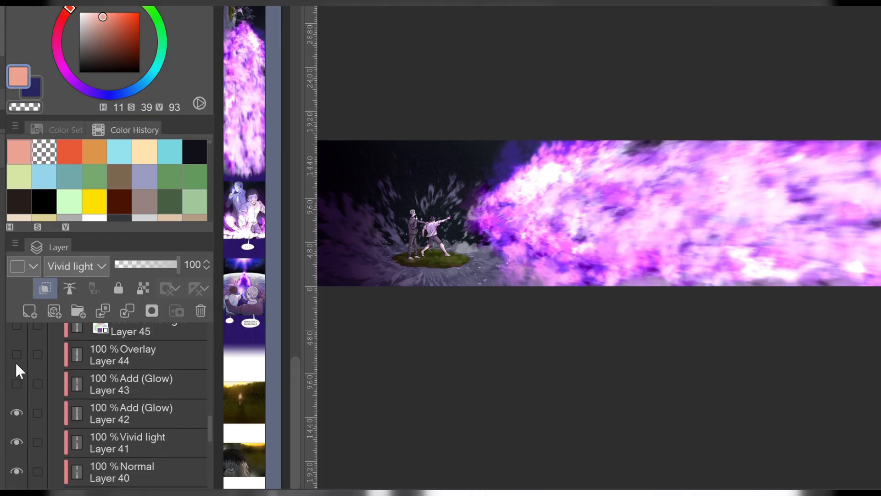
{"action": "left_click", "coordinate": [16, 381]}
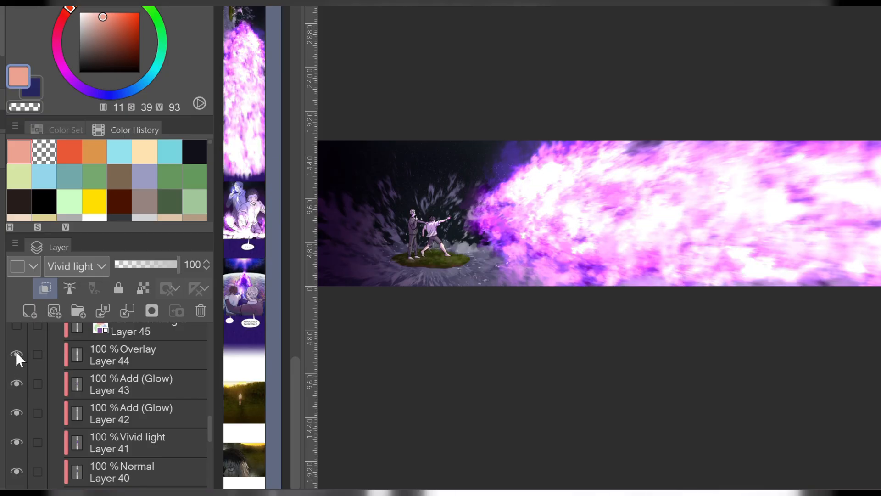
Show Vivid light Layer 45, the splash on Normal Layer 46 and its glow on Add (Glow) Layer 47
{"action": "scroll", "coordinate": [16, 356], "scroll_direction": "up", "scroll_amount": 1}
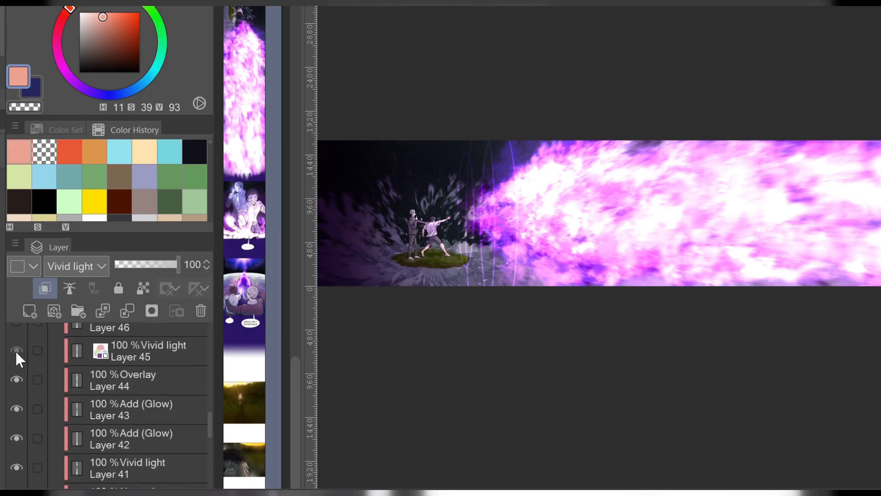
{"action": "left_click", "coordinate": [16, 350]}
{"action": "scroll", "coordinate": [15, 349], "scroll_direction": "up", "scroll_amount": 2}
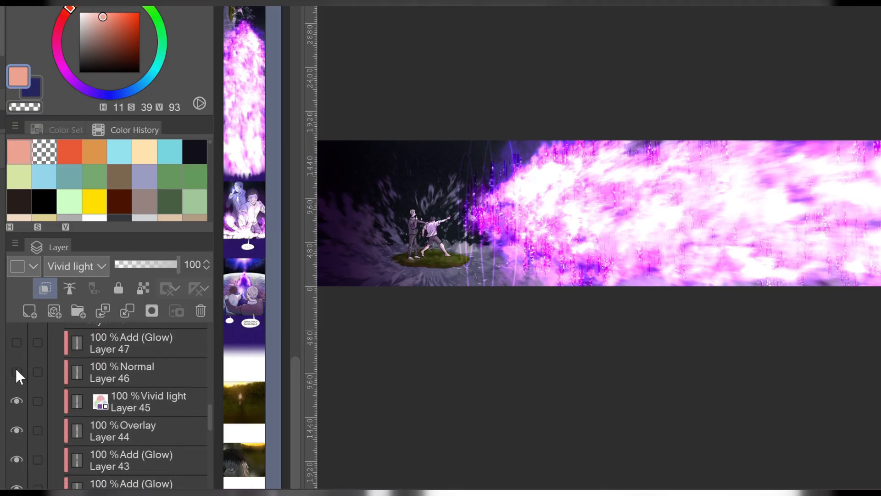
{"action": "left_click", "coordinate": [16, 371]}
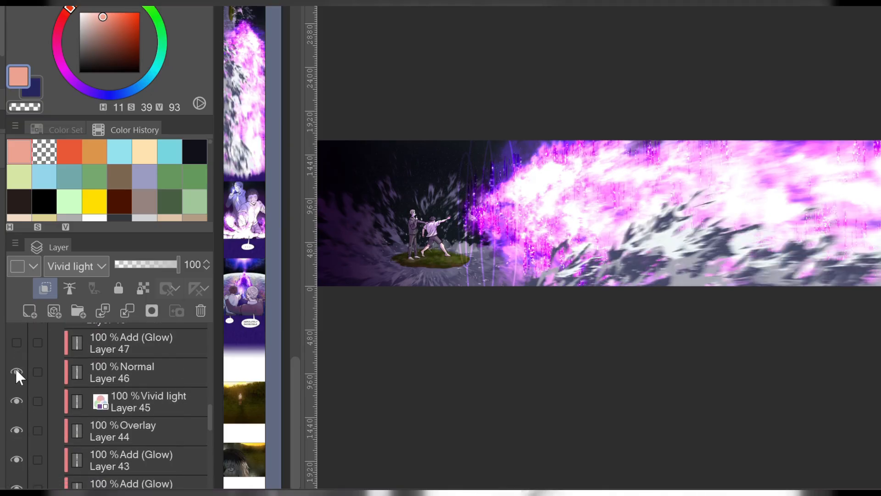
{"action": "left_click", "coordinate": [16, 342]}
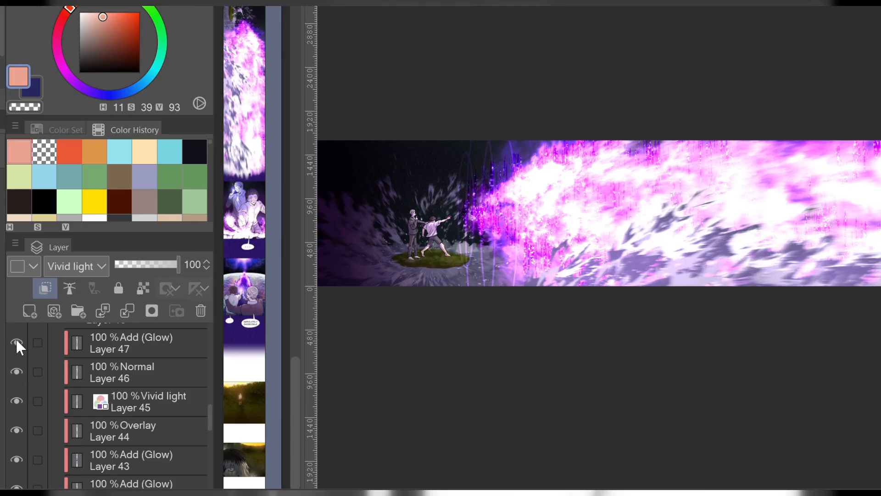
Show Add (Glow) Layer 48, the Color burn Gradient map 1 and Normal Layer 114 above Folder 4
{"action": "scroll", "coordinate": [16, 342], "scroll_direction": "up", "scroll_amount": 2}
{"action": "scroll", "coordinate": [16, 359], "scroll_direction": "up", "scroll_amount": 6}
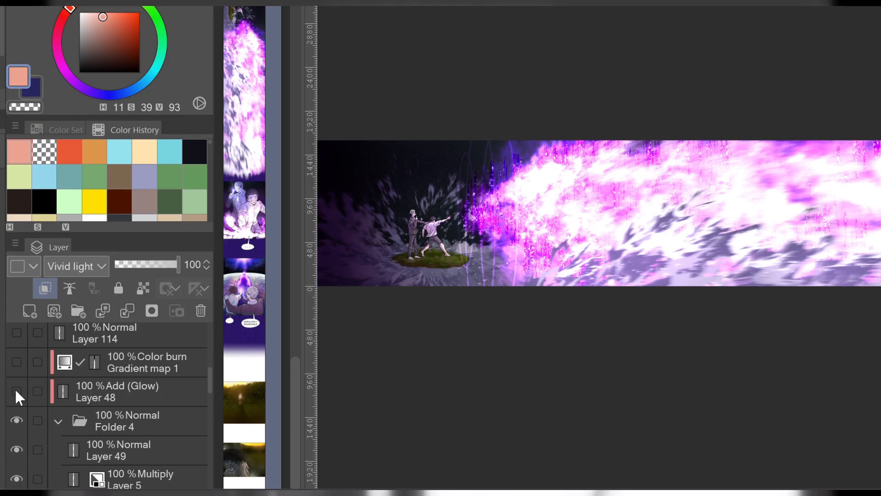
{"action": "left_click", "coordinate": [16, 391]}
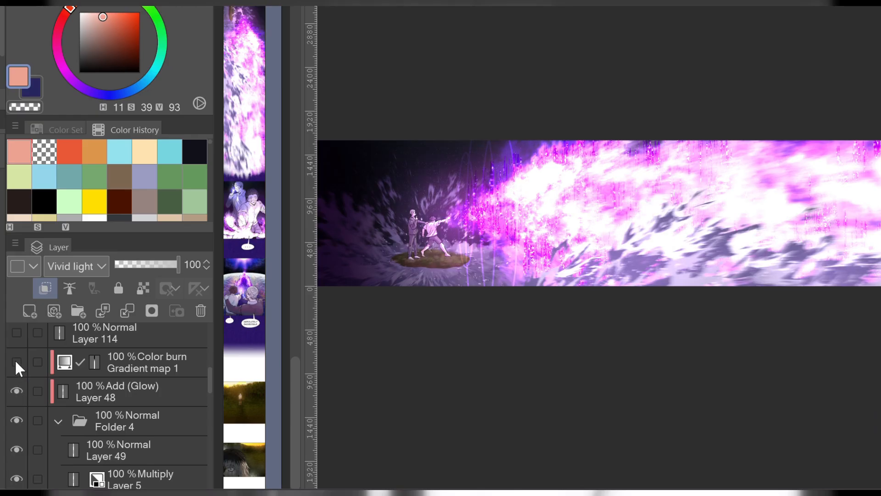
{"action": "scroll", "coordinate": [16, 362], "scroll_direction": "up", "scroll_amount": 1}
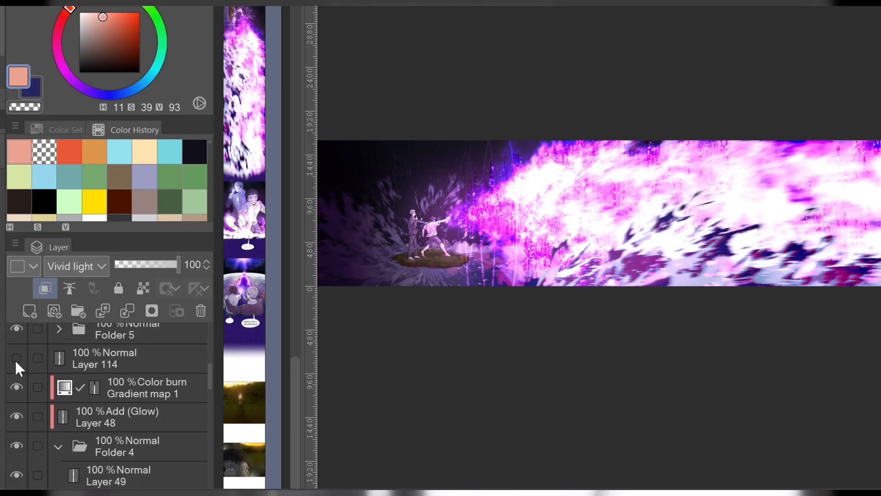
{"action": "left_click", "coordinate": [16, 358]}
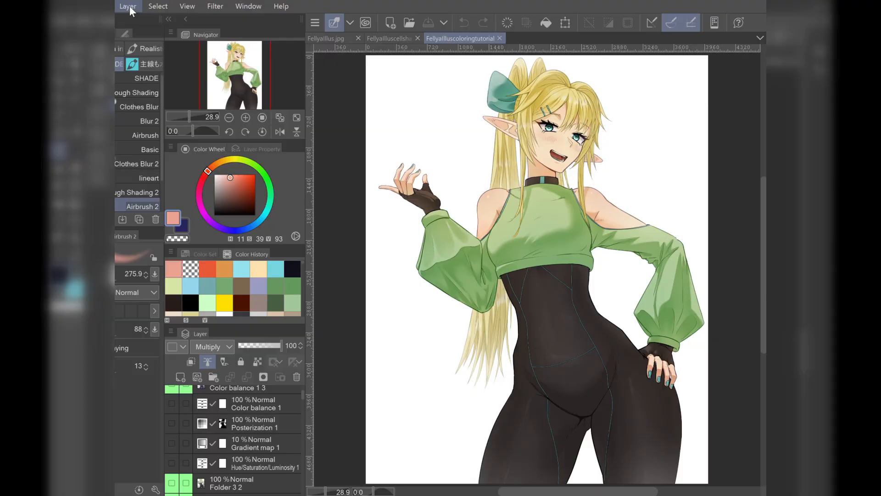
Look through the correction layer types available for the elf illustration
{"action": "left_click", "coordinate": [129, 6]}
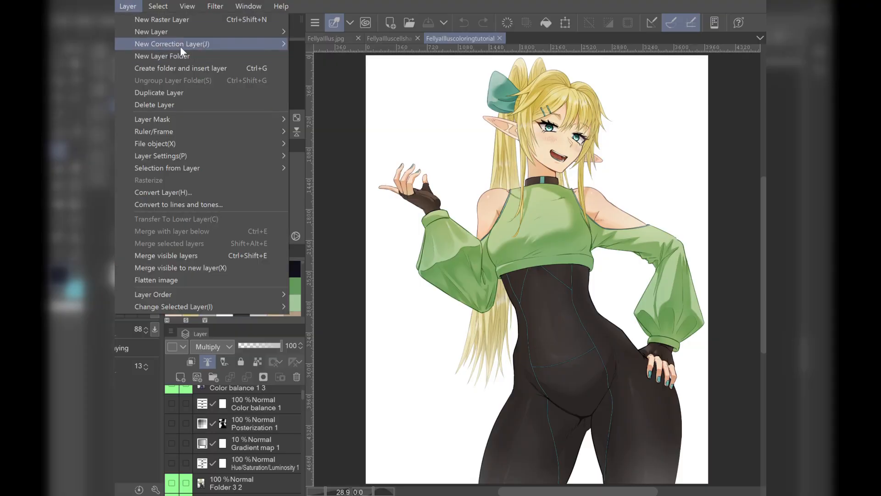
{"action": "mouse_move", "coordinate": [180, 46]}
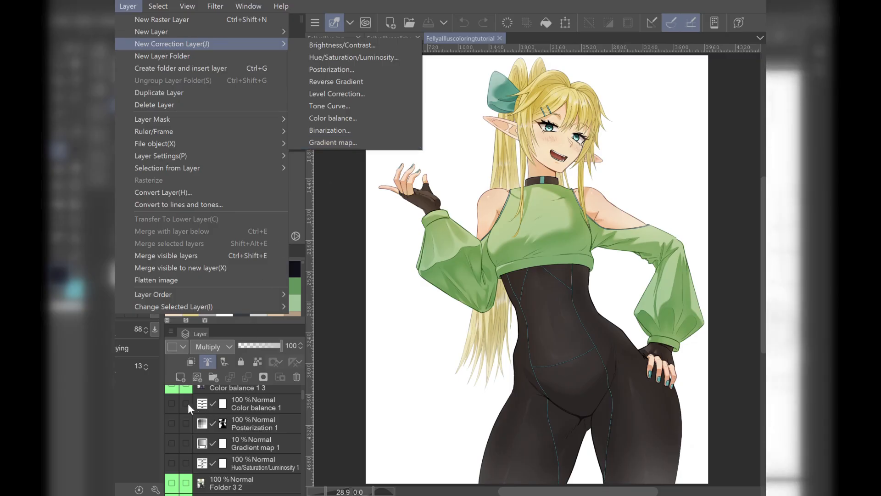
{"action": "left_click", "coordinate": [172, 458]}
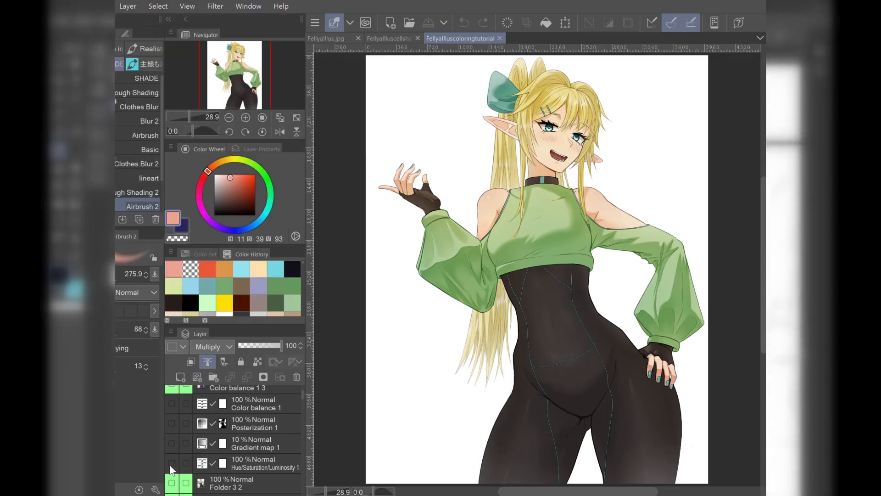
Compare the elf illustration with and without Hue/Saturation/Luminosity 1, Gradient map 1, Posterization 1 and Color balance 1
{"action": "left_click", "coordinate": [171, 462]}
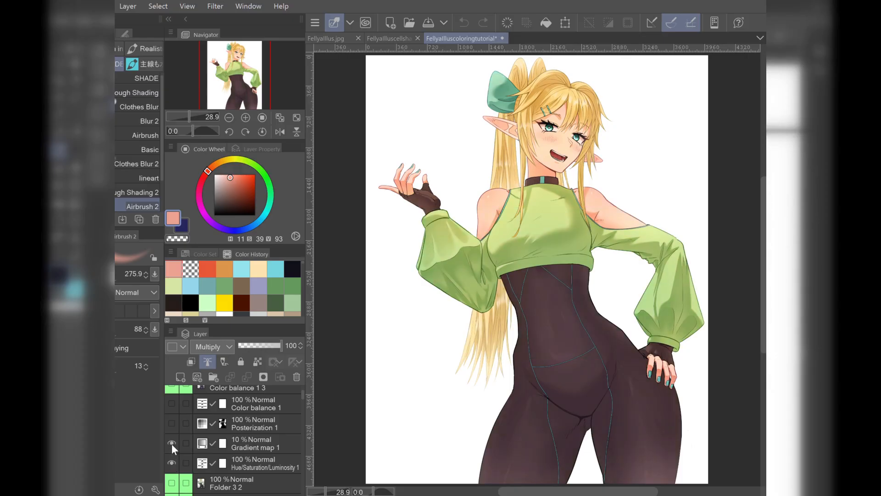
{"action": "left_click", "coordinate": [172, 422]}
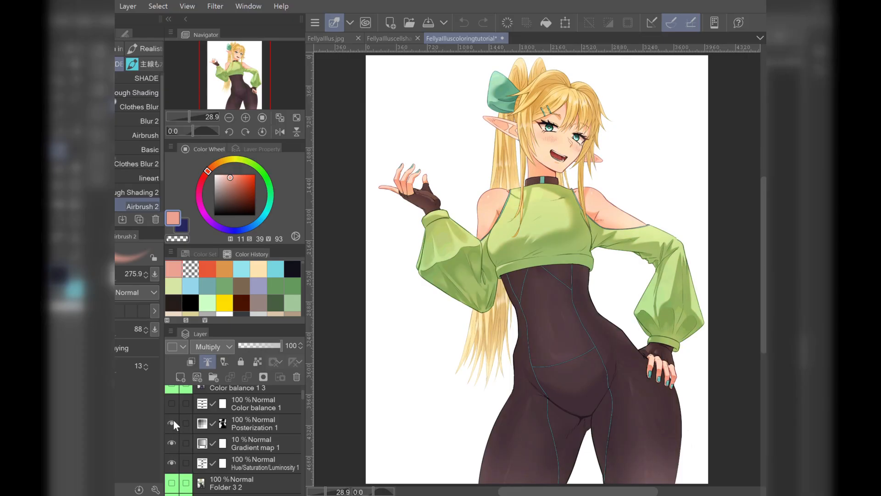
{"action": "left_click", "coordinate": [173, 407]}
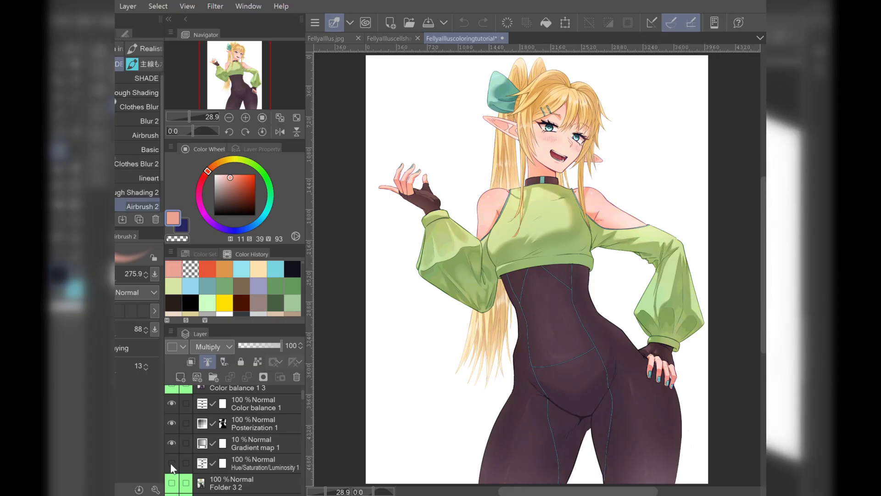
{"action": "left_click", "coordinate": [171, 402]}
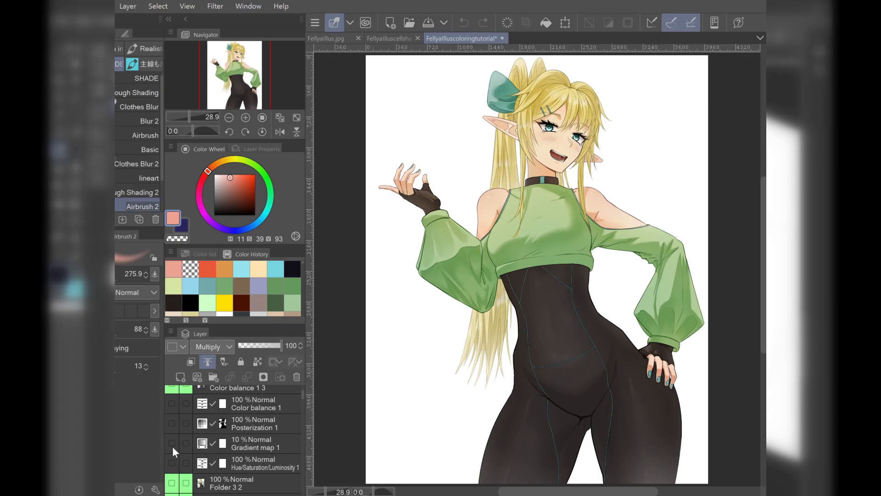
{"action": "left_click", "coordinate": [170, 405]}
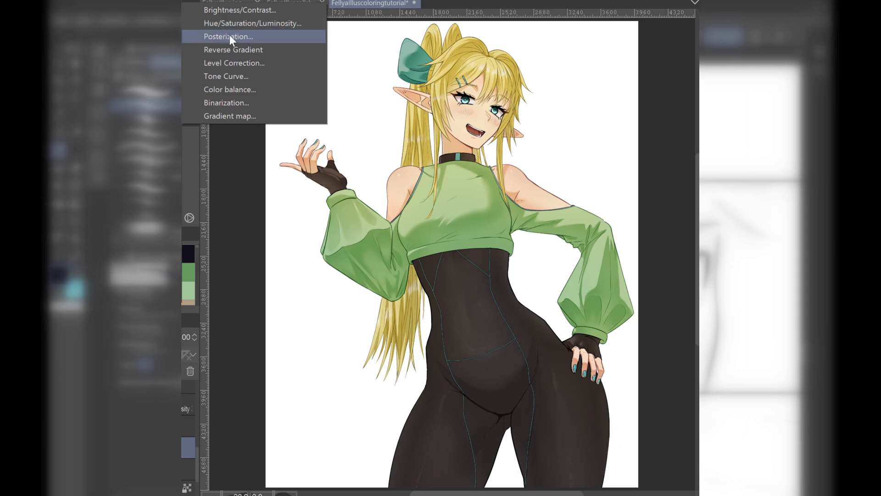
Add a Posterization correction layer with 16 levels after previewing 4, 2 and 14, and brush across the waist below the sweater hem
{"action": "left_click", "coordinate": [229, 37]}
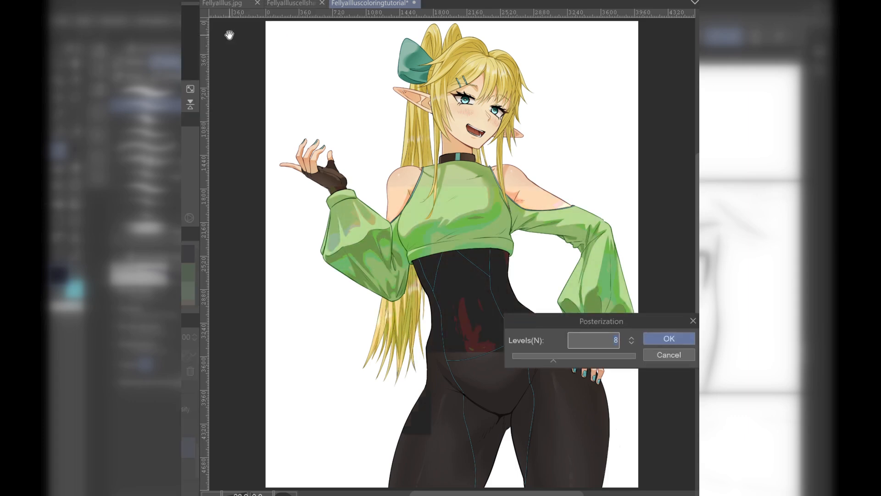
{"action": "left_click_drag", "start_coordinate": [593, 320], "coordinate": [296, 387]}
{"action": "left_click", "coordinate": [253, 424]}
{"action": "left_click", "coordinate": [229, 425]}
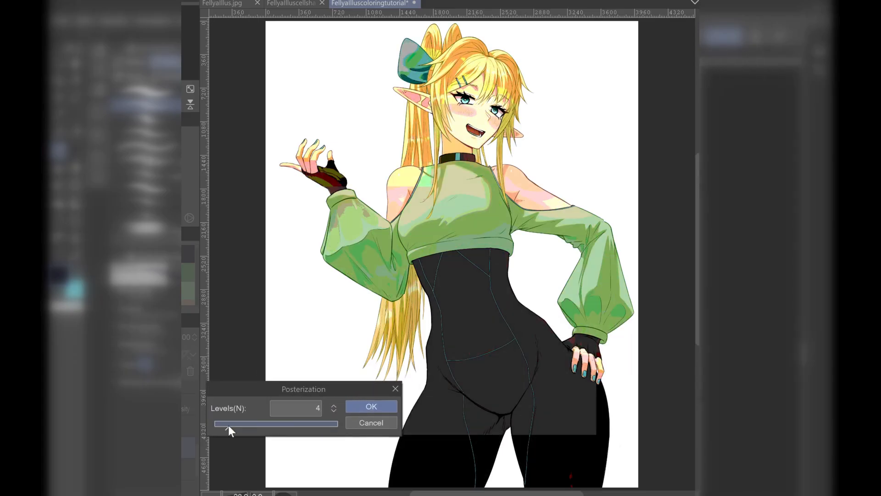
{"action": "left_click", "coordinate": [218, 424]}
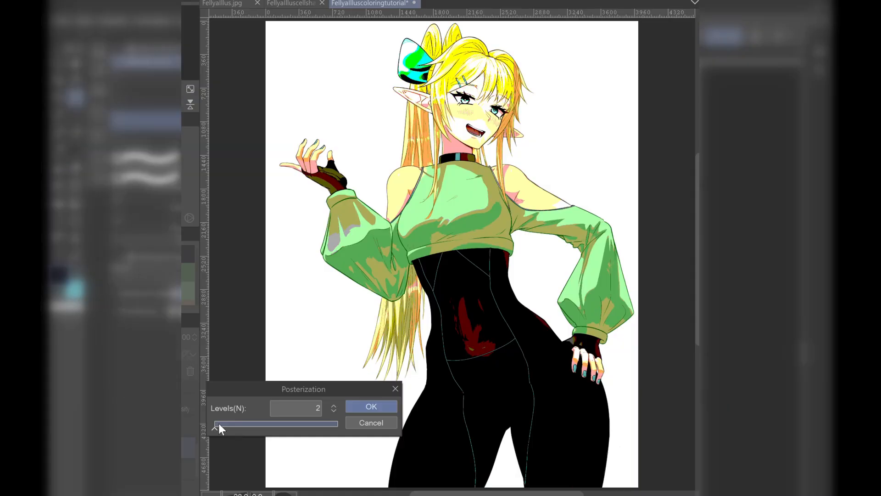
{"action": "left_click", "coordinate": [244, 423]}
{"action": "left_click", "coordinate": [273, 423]}
{"action": "left_click", "coordinate": [301, 424]}
{"action": "left_click", "coordinate": [308, 423]}
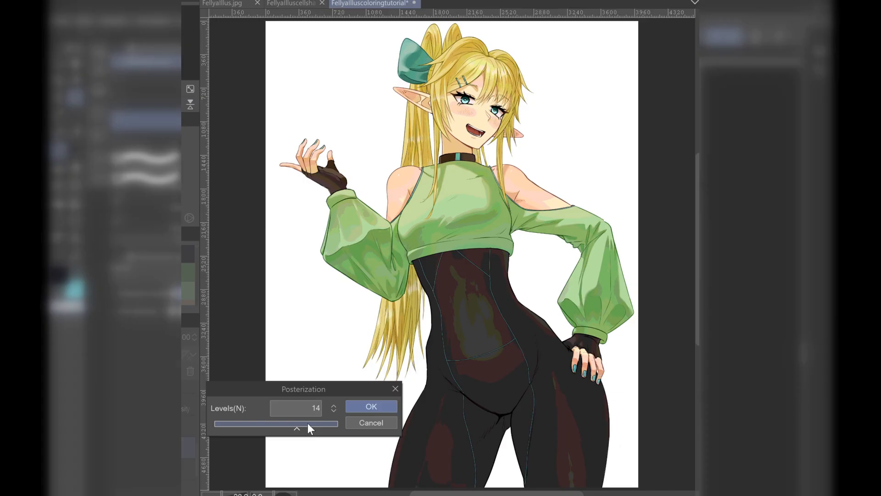
{"action": "left_click", "coordinate": [315, 423]}
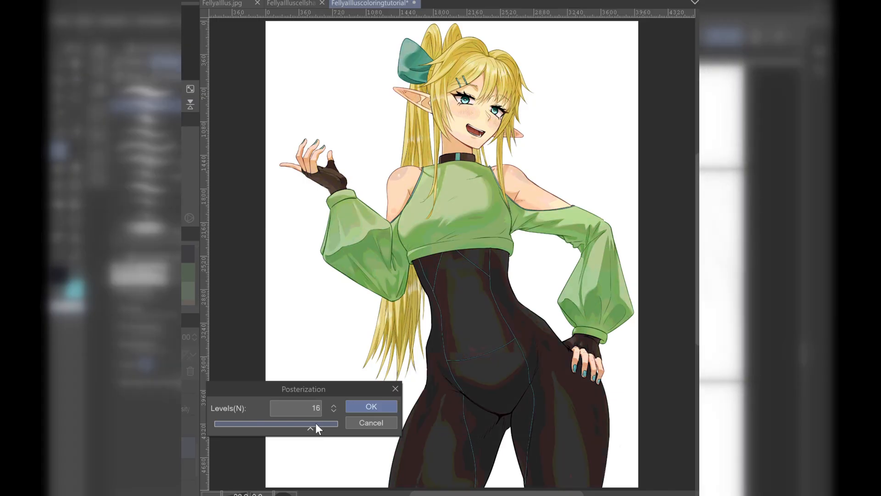
{"action": "left_click", "coordinate": [362, 405]}
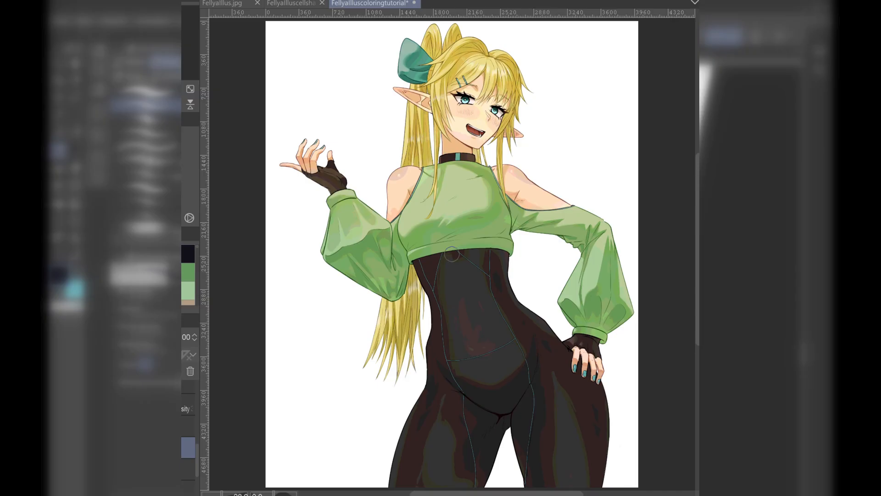
{"action": "mouse_move", "coordinate": [452, 253]}
{"action": "left_mouse_down"}
{"action": "mouse_move", "coordinate": [535, 253]}
{"action": "mouse_move", "coordinate": [506, 254]}
{"action": "left_mouse_up"}
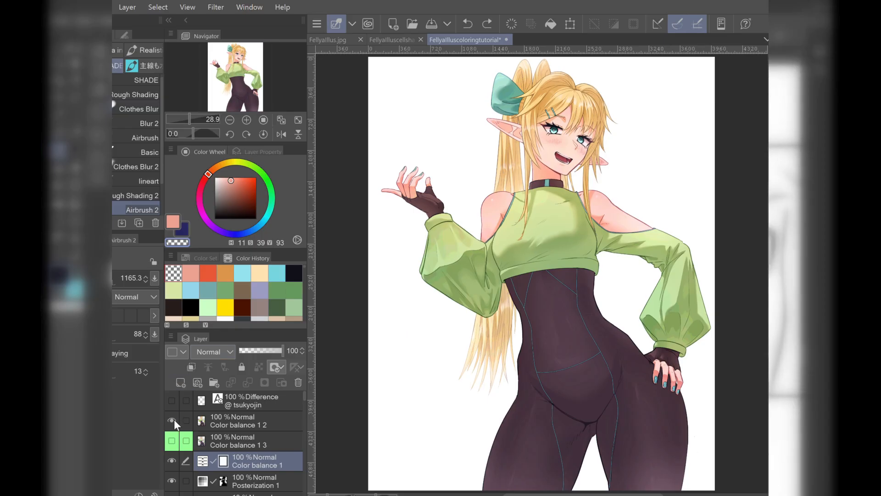
Nudge the elf's face slightly on the Color balance 1 2 layer using Liquify at brush size 1033.5
{"action": "left_click", "coordinate": [131, 6]}
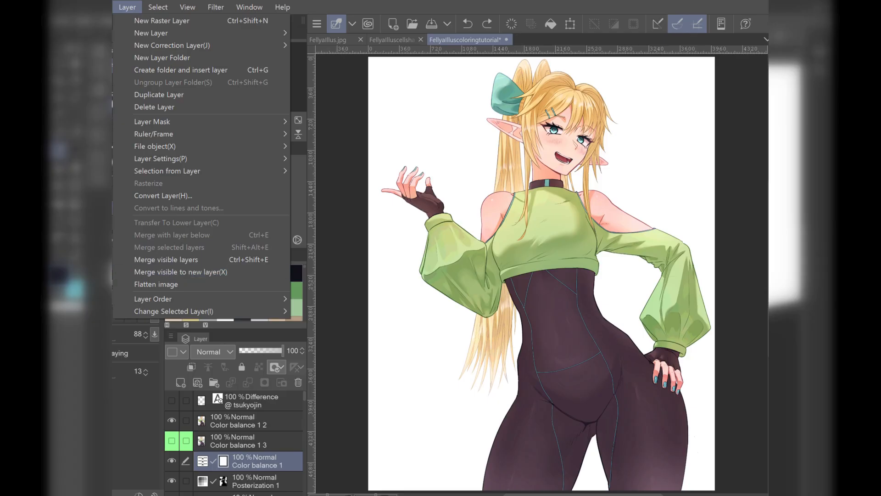
{"action": "key", "text": "Escape"}
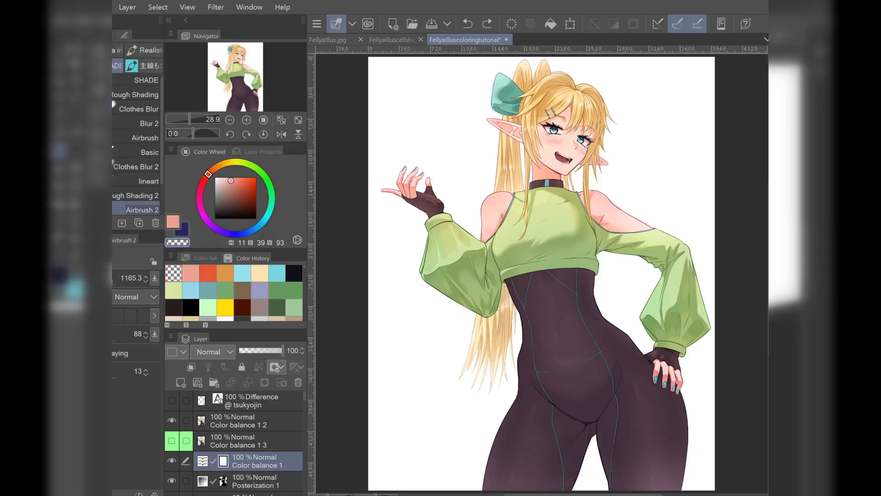
{"action": "key", "text": "j"}
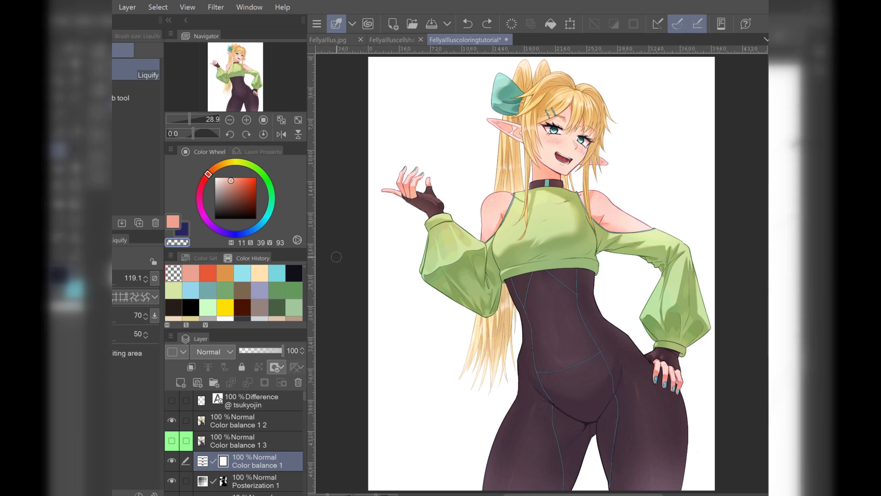
{"action": "left_click", "coordinate": [112, 282]}
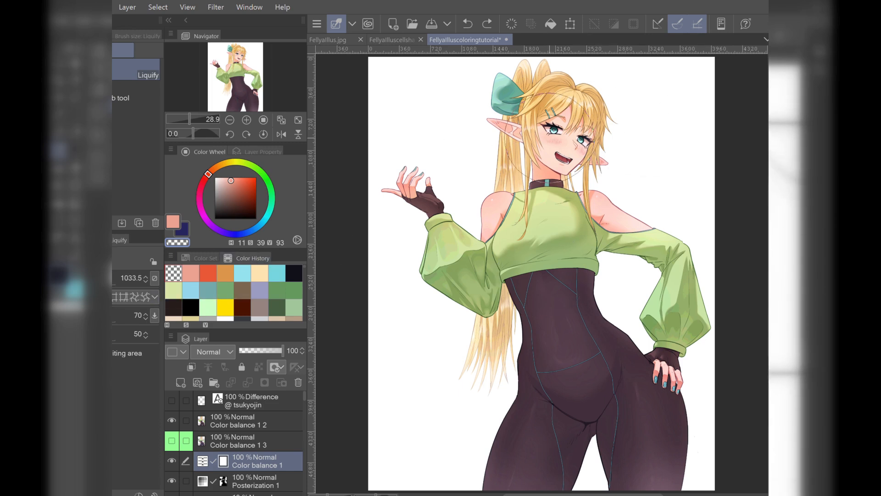
{"action": "left_click", "coordinate": [252, 420]}
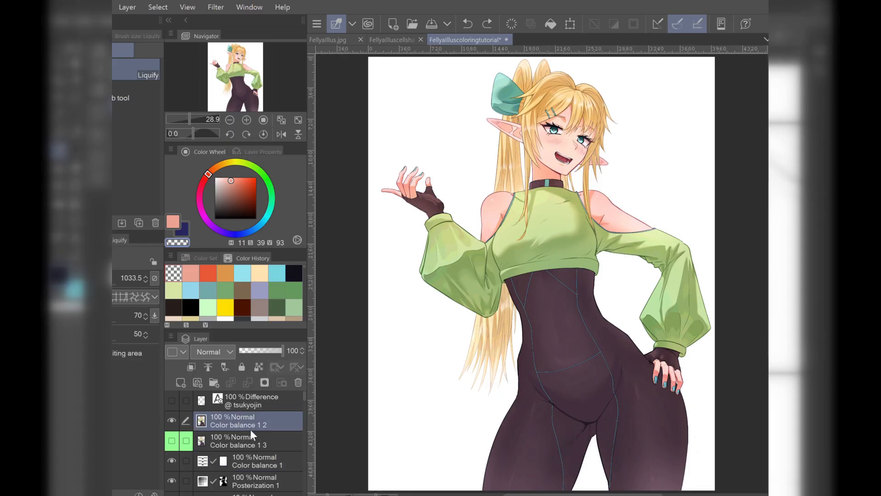
{"action": "left_click_drag", "start_coordinate": [563, 139], "coordinate": [561, 137]}
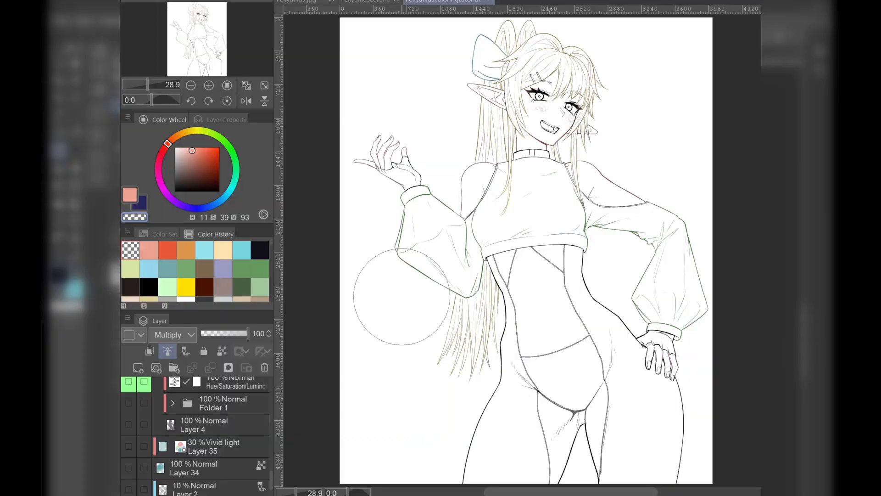
Show the grey base fill on Normal Layer 4 beneath the elf's line art
{"action": "left_click", "coordinate": [128, 424]}
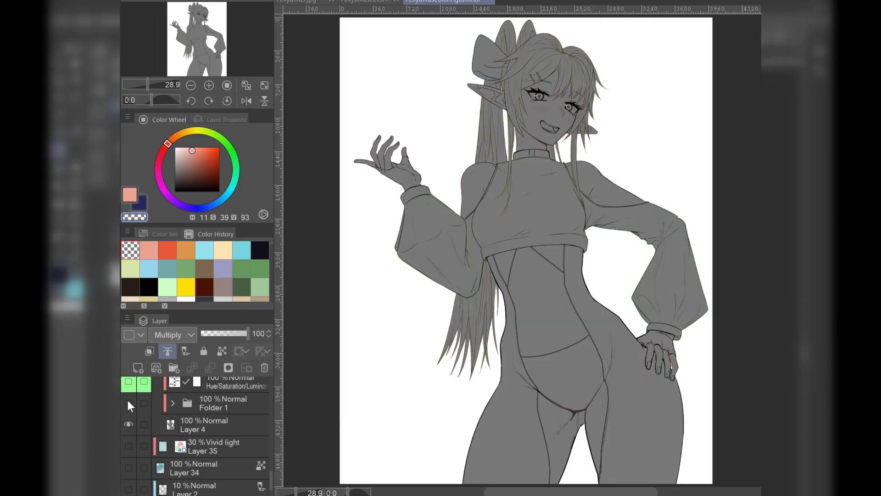
Show the flat colours in Folder 1 and the skin shading on Layers 13, 26, 12 and 27
{"action": "left_click", "coordinate": [129, 402]}
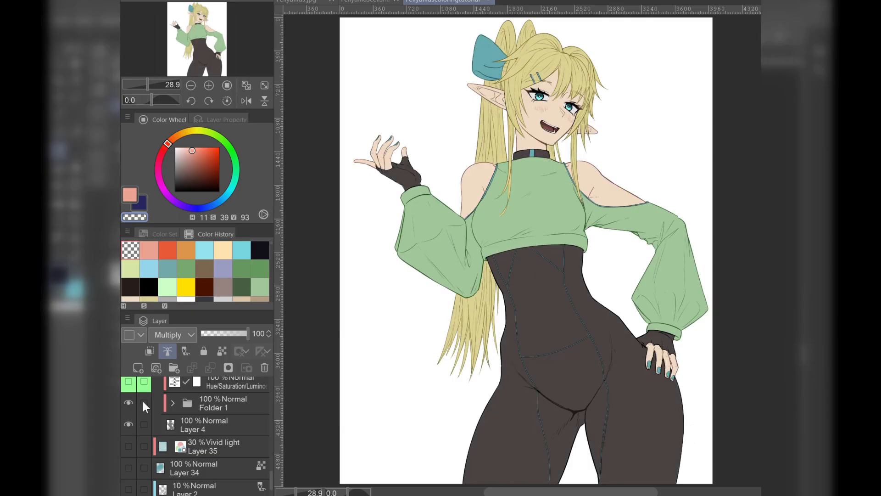
{"action": "left_click", "coordinate": [174, 400]}
{"action": "scroll", "coordinate": [189, 419], "scroll_direction": "down", "scroll_amount": 3}
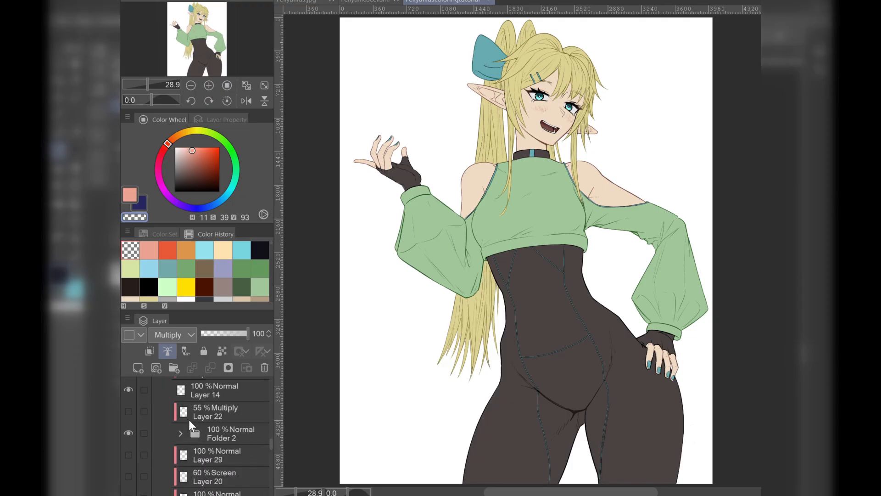
{"action": "scroll", "coordinate": [189, 419], "scroll_direction": "down", "scroll_amount": 3}
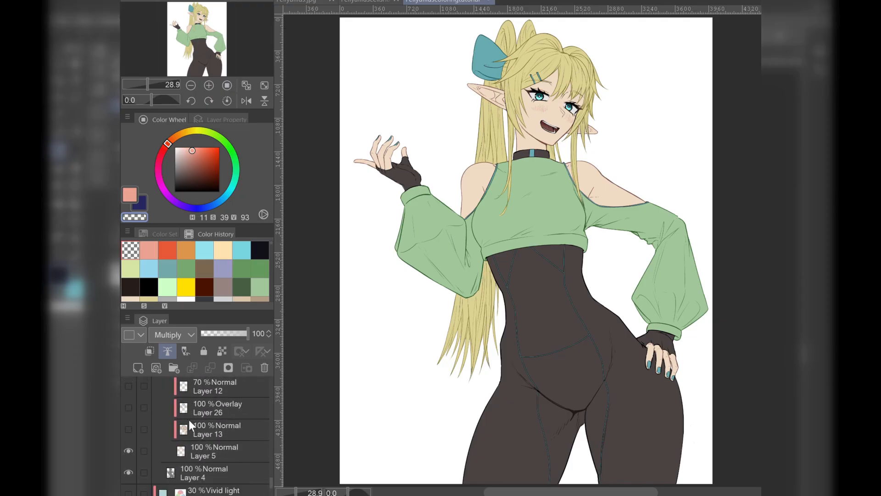
{"action": "scroll", "coordinate": [189, 419], "scroll_direction": "up", "scroll_amount": 1}
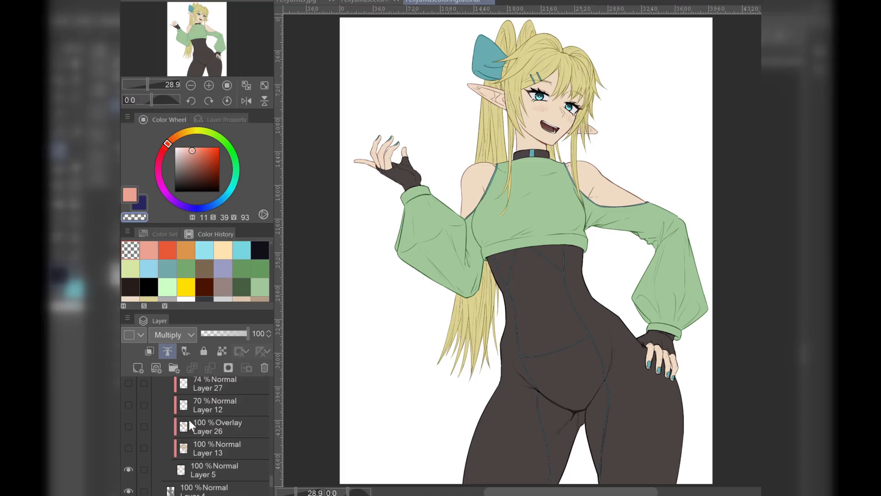
{"action": "left_click", "coordinate": [129, 448]}
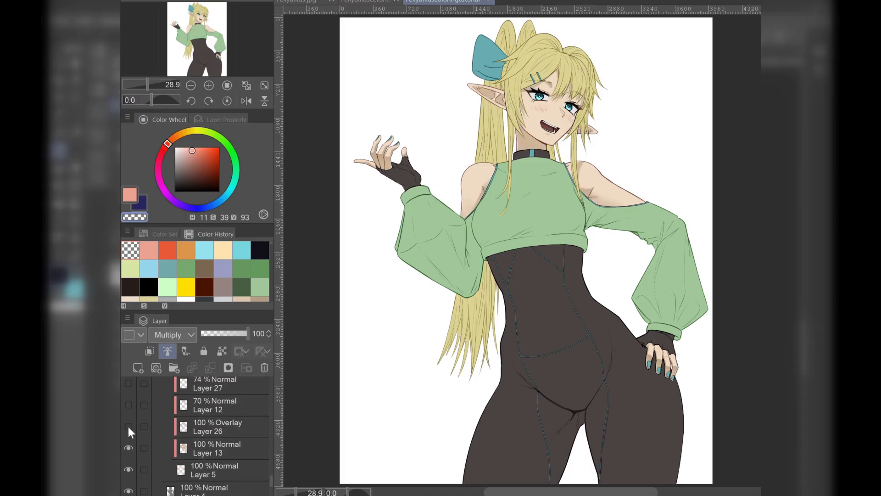
{"action": "left_click", "coordinate": [128, 406]}
{"action": "left_click", "coordinate": [129, 389]}
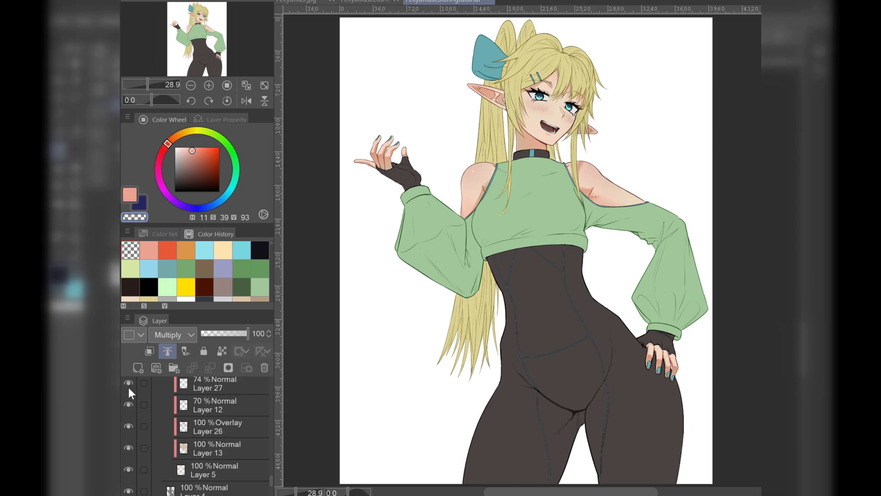
Show the bodysuit, ribbon, sweater and hair shading inside Folder 1, including Layers 15, 16, 17 and 28
{"action": "scroll", "coordinate": [129, 387], "scroll_direction": "up", "scroll_amount": 4}
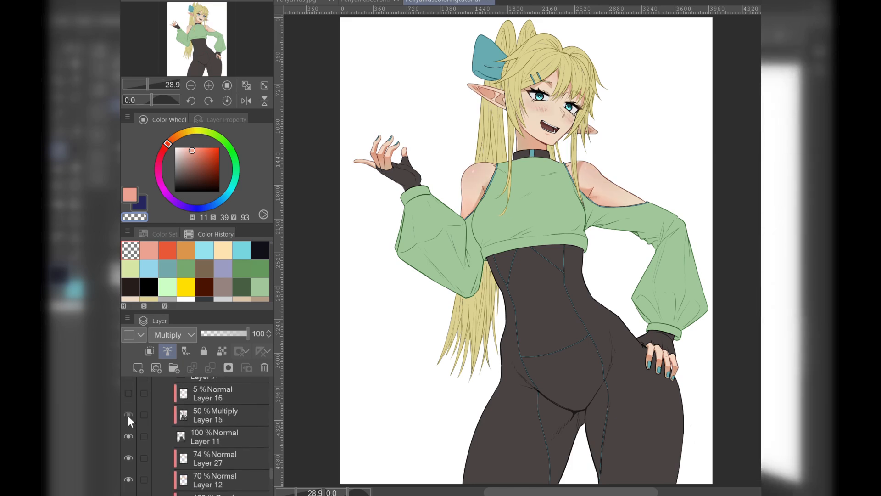
{"action": "left_click", "coordinate": [129, 415]}
{"action": "scroll", "coordinate": [127, 397], "scroll_direction": "up", "scroll_amount": 4}
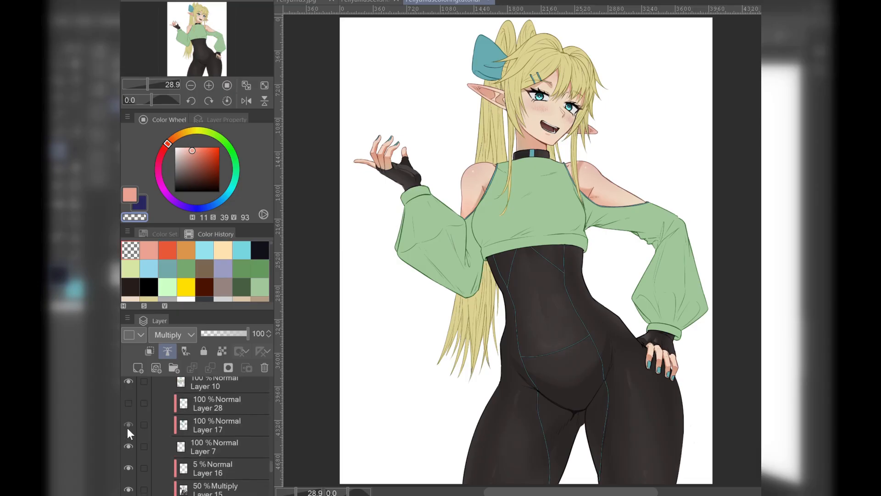
{"action": "left_click", "coordinate": [128, 424]}
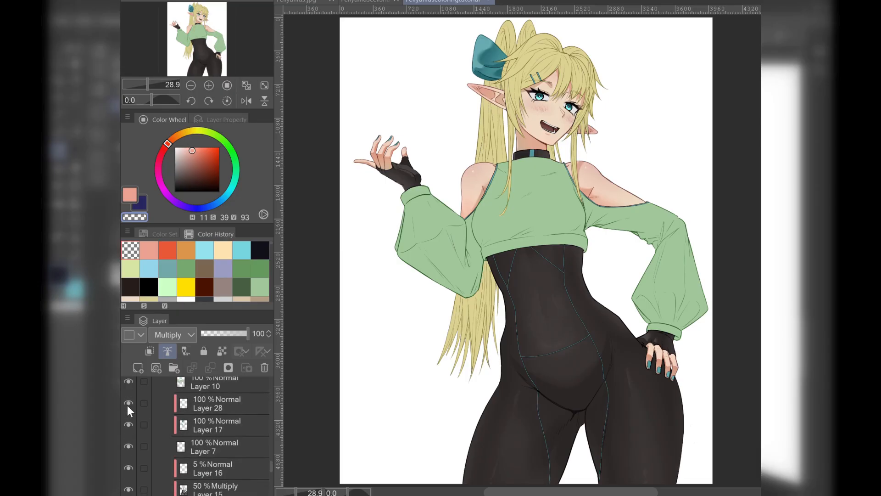
{"action": "left_click", "coordinate": [128, 403]}
{"action": "scroll", "coordinate": [168, 400], "scroll_direction": "up", "scroll_amount": 5}
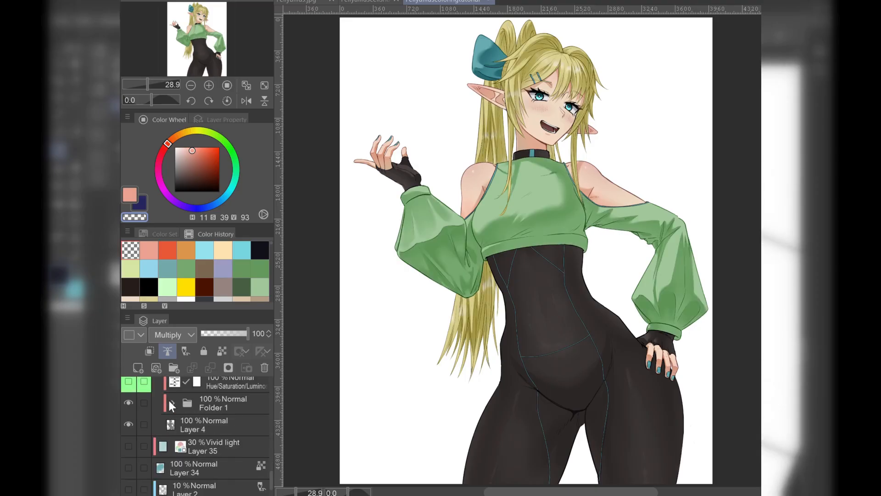
Show the Overlay Layer 32 and compare the elf with and without the line art on Multiply Layer 3
{"action": "scroll", "coordinate": [169, 400], "scroll_direction": "up", "scroll_amount": 5}
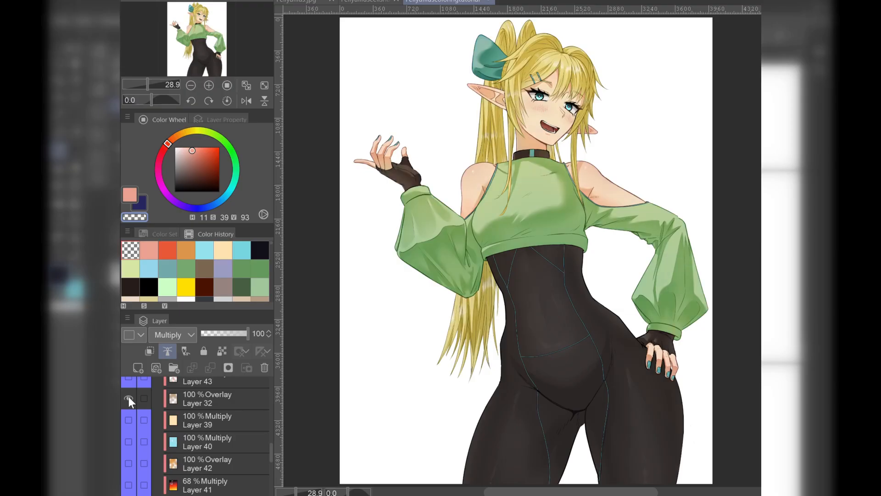
{"action": "scroll", "coordinate": [128, 396], "scroll_direction": "up", "scroll_amount": 3}
{"action": "scroll", "coordinate": [129, 397], "scroll_direction": "up", "scroll_amount": 2}
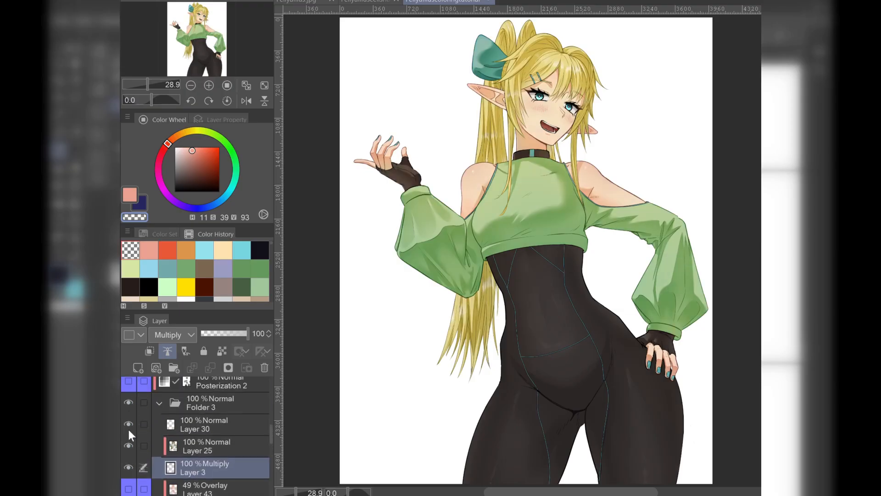
{"action": "left_click", "coordinate": [127, 462]}
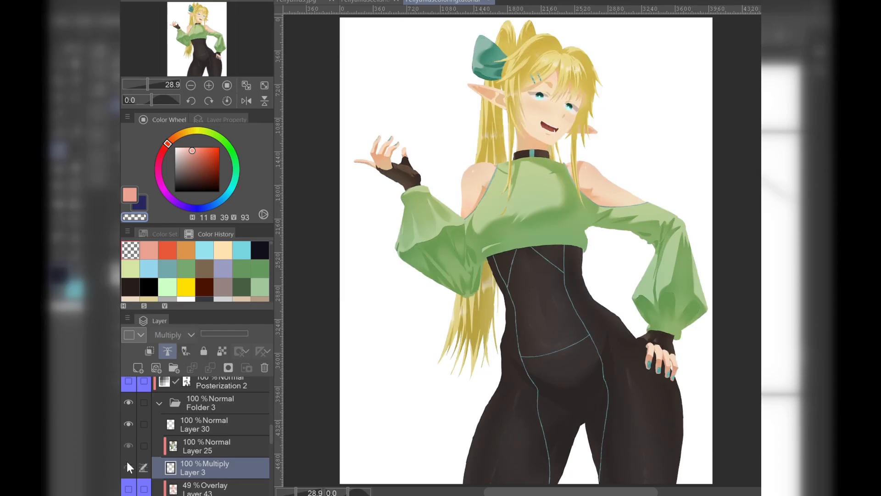
{"action": "left_click", "coordinate": [126, 462]}
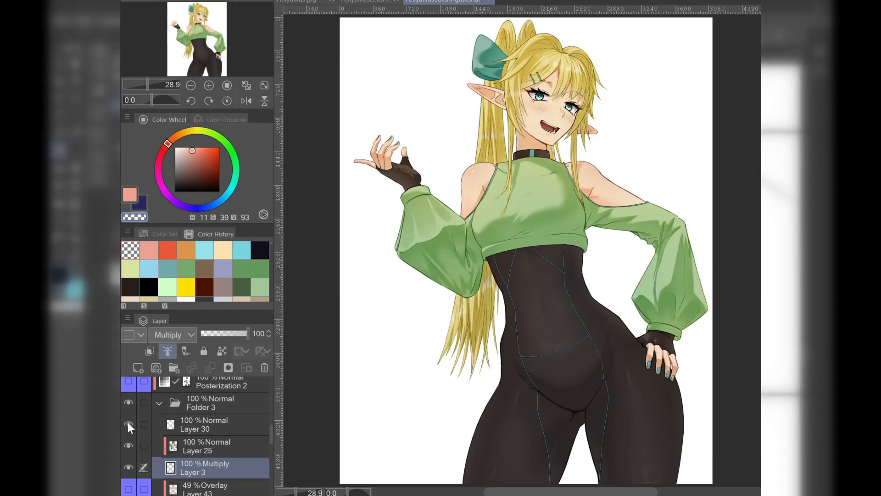
Show Screen Layer 33, the correction layers from Hue/Saturation/Luminosity 1 up to Color balance 1, and the merged Color balance 1 2 layer
{"action": "scroll", "coordinate": [128, 423], "scroll_direction": "up", "scroll_amount": 2}
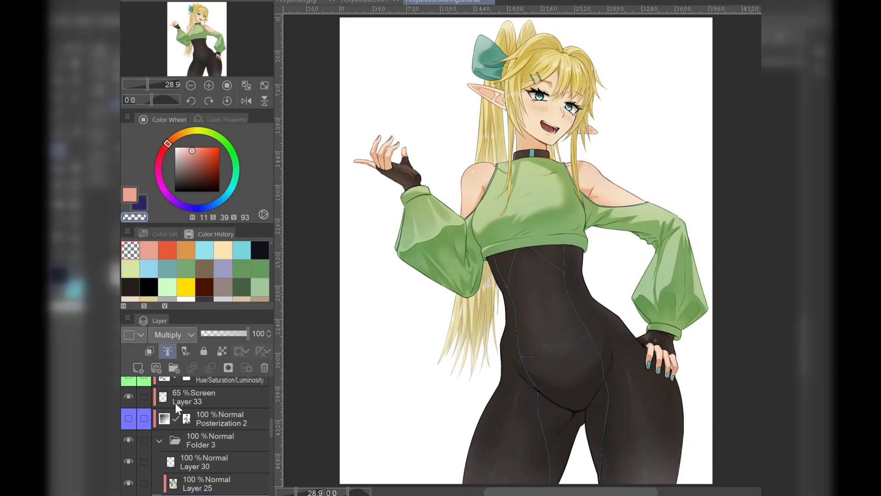
{"action": "scroll", "coordinate": [175, 403], "scroll_direction": "up", "scroll_amount": 3}
{"action": "scroll", "coordinate": [176, 403], "scroll_direction": "up", "scroll_amount": 3}
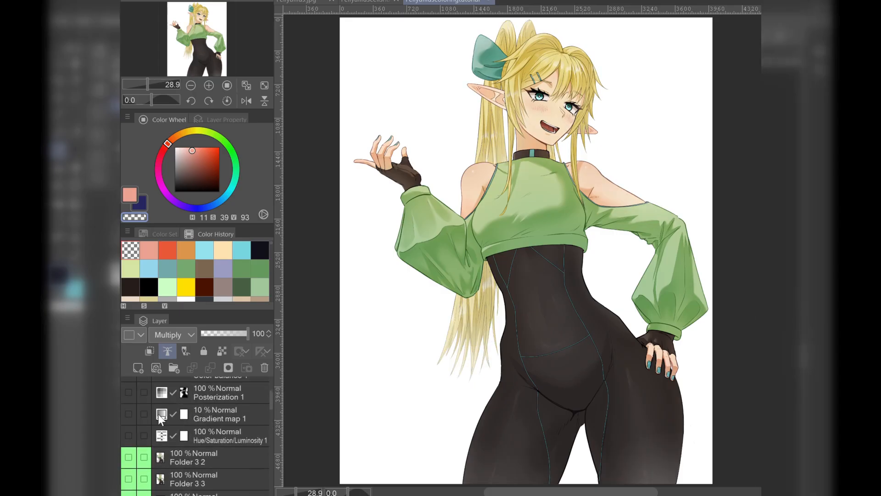
{"action": "scroll", "coordinate": [131, 415], "scroll_direction": "up", "scroll_amount": 2}
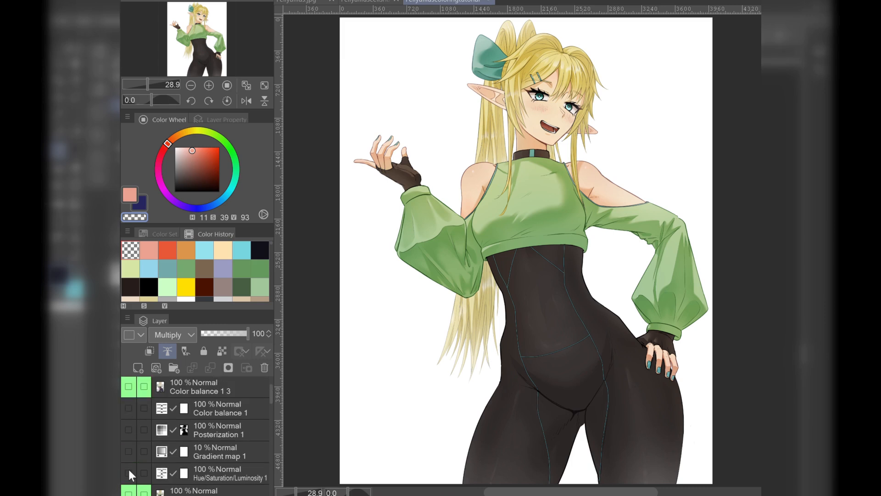
{"action": "left_click_drag", "start_coordinate": [129, 469], "coordinate": [125, 404]}
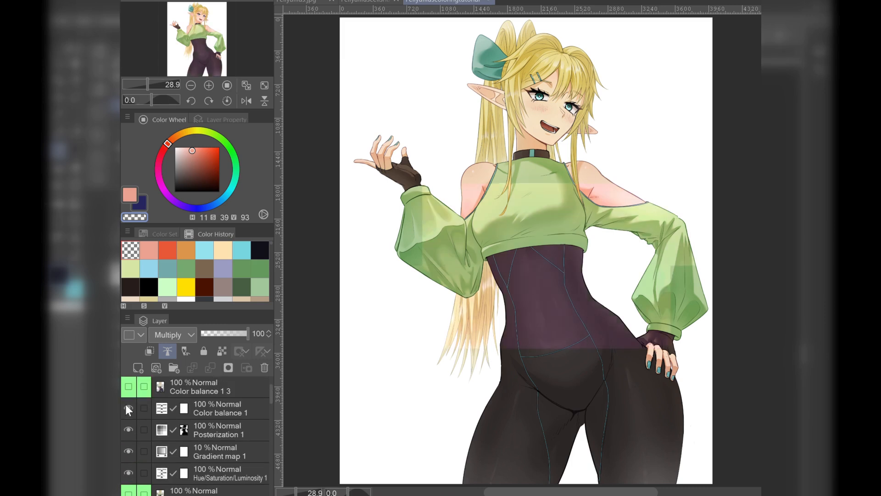
{"action": "scroll", "coordinate": [125, 404], "scroll_direction": "up", "scroll_amount": 2}
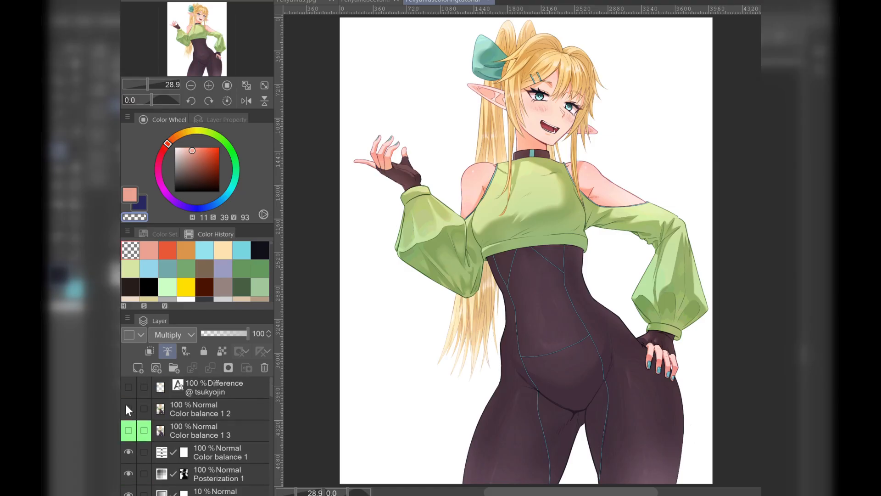
{"action": "left_click", "coordinate": [126, 406]}
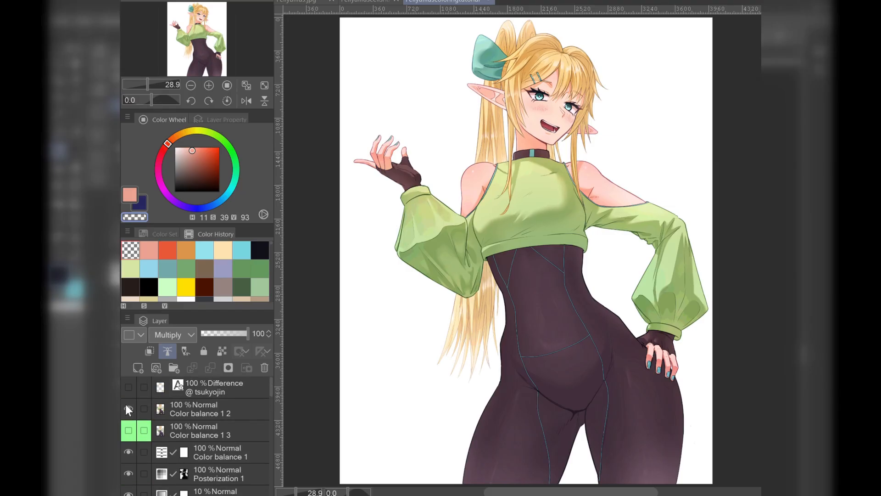
{"action": "left_click", "coordinate": [130, 432]}
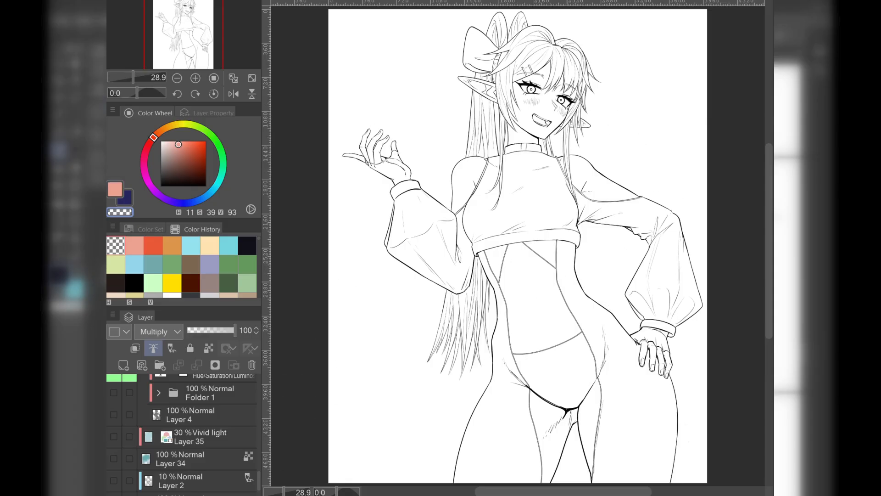
Rebuild the colouring from the line art by showing the grey Layer 4, the flat colours in Folder 1 and Overlay Layer 32
{"action": "left_click", "coordinate": [112, 414]}
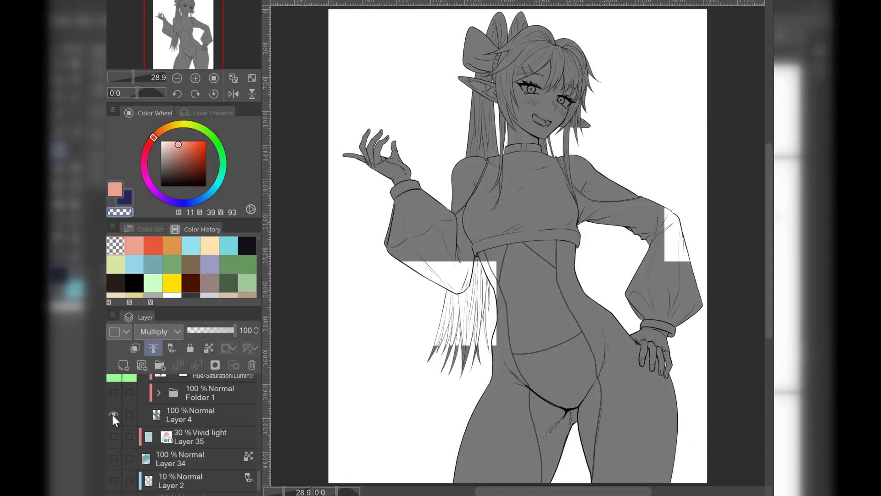
{"action": "left_click", "coordinate": [114, 393]}
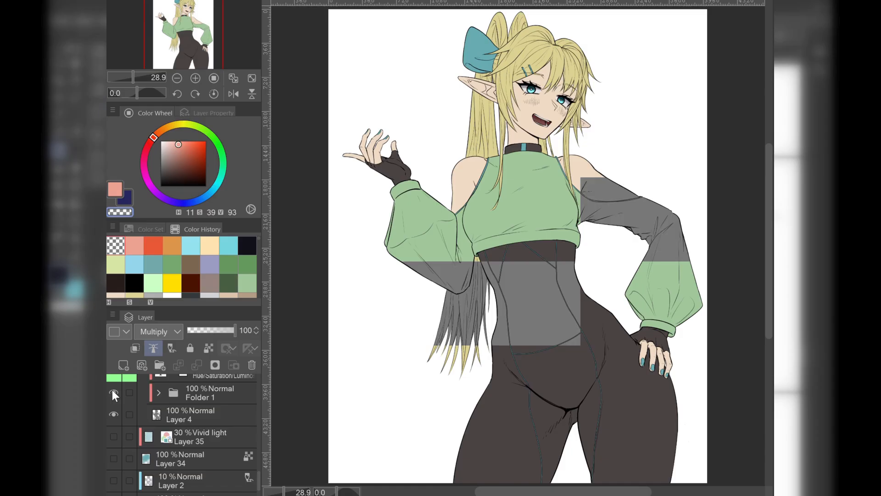
{"action": "scroll", "coordinate": [112, 389], "scroll_direction": "up", "scroll_amount": 3}
{"action": "scroll", "coordinate": [112, 389], "scroll_direction": "up", "scroll_amount": 5}
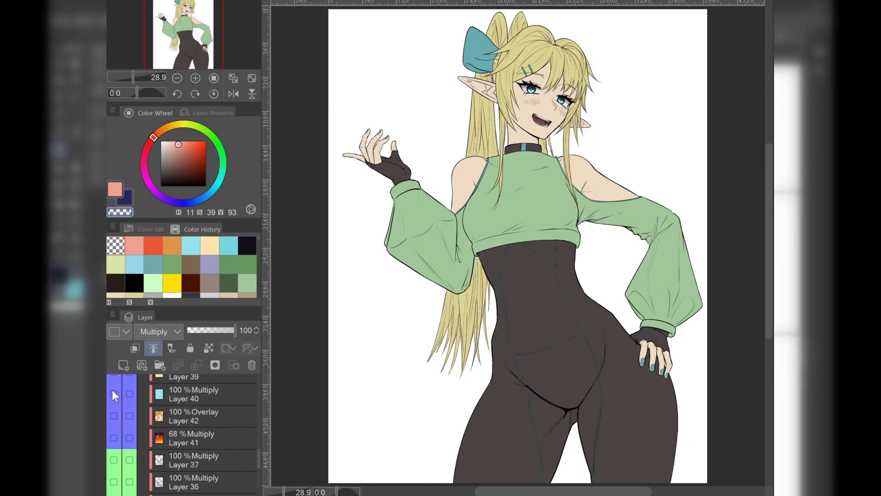
{"action": "scroll", "coordinate": [112, 389], "scroll_direction": "down", "scroll_amount": 1}
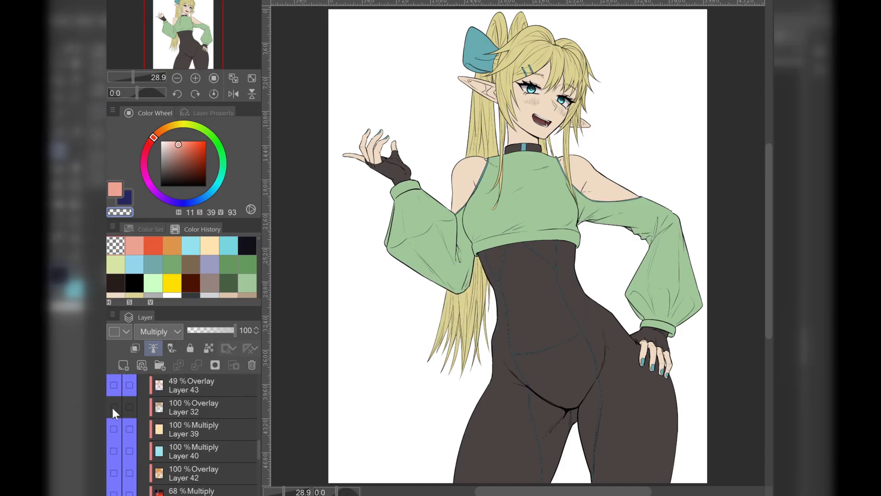
{"action": "left_click", "coordinate": [113, 407]}
Show the hard-edged shadows on Multiply Layer 36, plus Layer 30 and the 65% Screen Layer 33
{"action": "scroll", "coordinate": [112, 408], "scroll_direction": "down", "scroll_amount": 1}
{"action": "scroll", "coordinate": [112, 407], "scroll_direction": "down", "scroll_amount": 5}
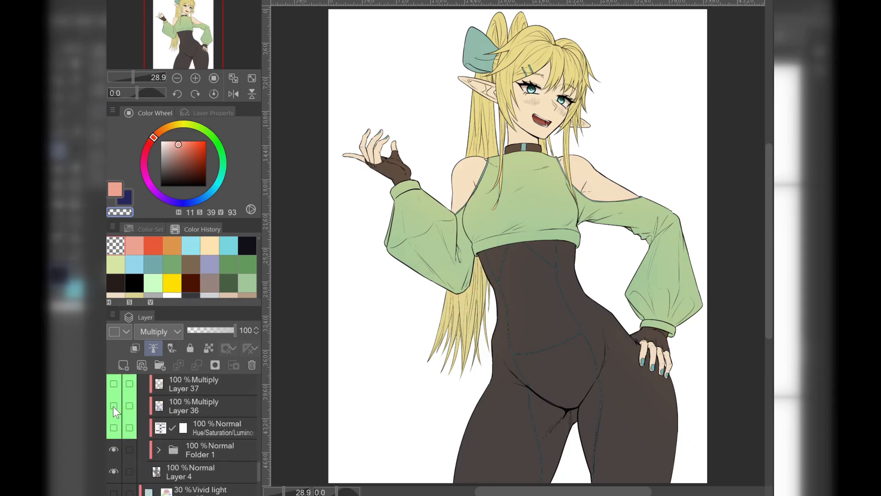
{"action": "left_click", "coordinate": [113, 406]}
{"action": "scroll", "coordinate": [113, 406], "scroll_direction": "up", "scroll_amount": 5}
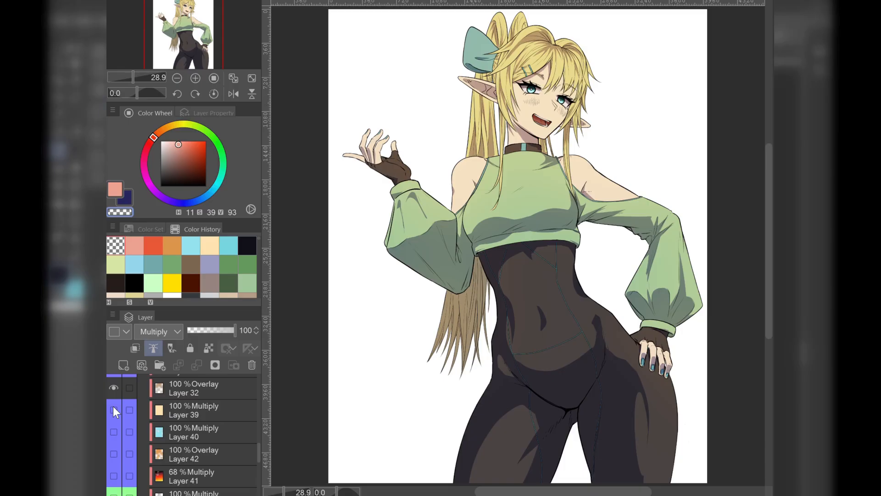
{"action": "scroll", "coordinate": [113, 406], "scroll_direction": "up", "scroll_amount": 3}
{"action": "scroll", "coordinate": [113, 407], "scroll_direction": "up", "scroll_amount": 1}
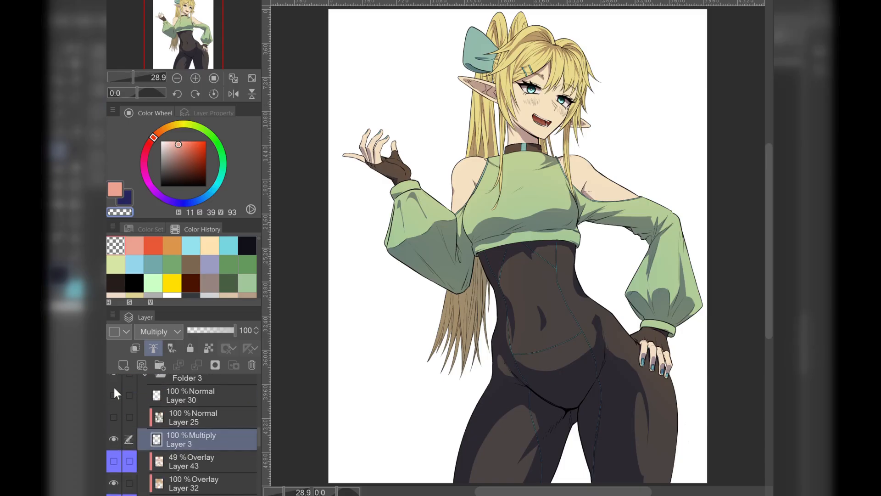
{"action": "scroll", "coordinate": [113, 395], "scroll_direction": "up", "scroll_amount": 3}
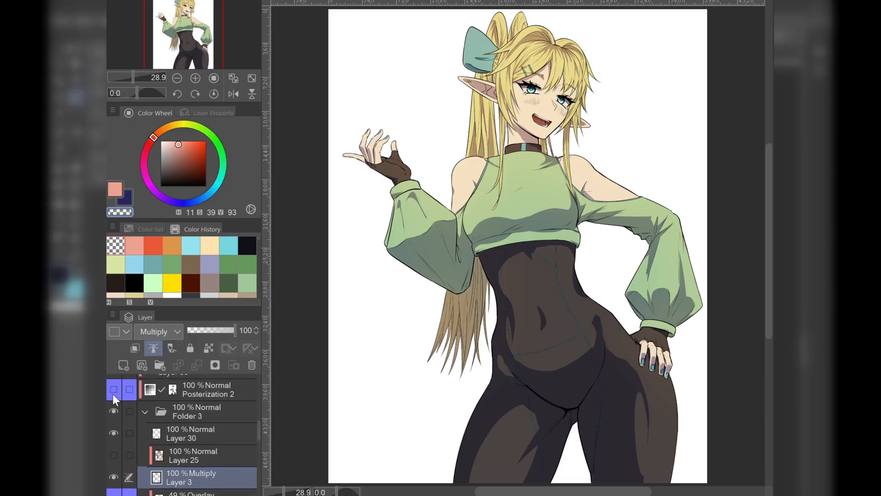
{"action": "left_click", "coordinate": [113, 405]}
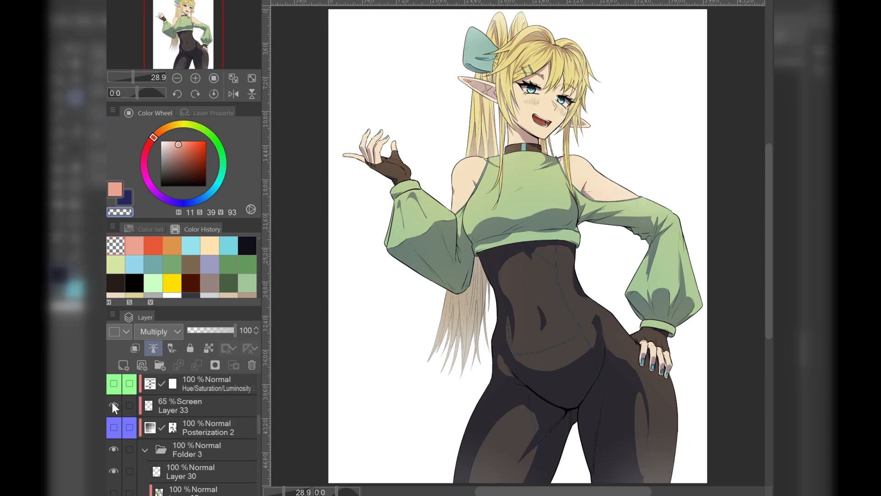
Show Hue/Saturation/Luminosity 1, Gradient map 1, Posterization 1 and Color balance 1 over the cel-shaded elf, and toggle the Color balance 1 3 layer
{"action": "scroll", "coordinate": [113, 405], "scroll_direction": "up", "scroll_amount": 4}
{"action": "scroll", "coordinate": [111, 401], "scroll_direction": "up", "scroll_amount": 3}
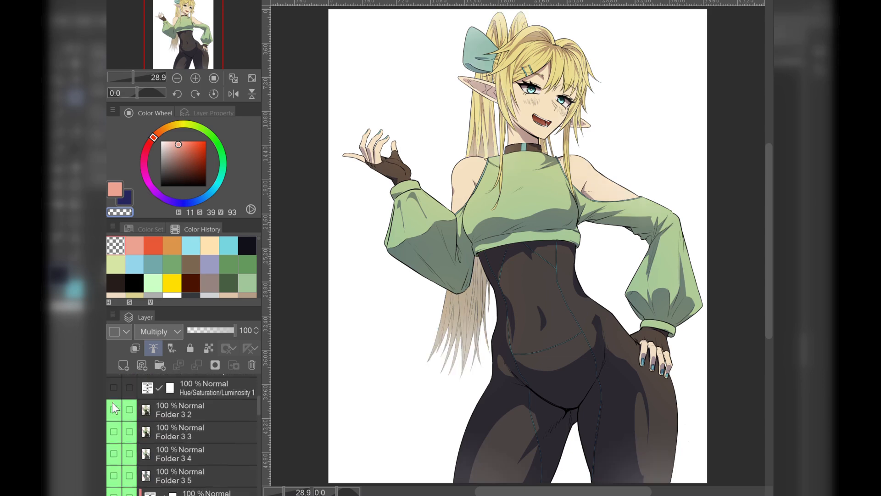
{"action": "scroll", "coordinate": [115, 424], "scroll_direction": "up", "scroll_amount": 1}
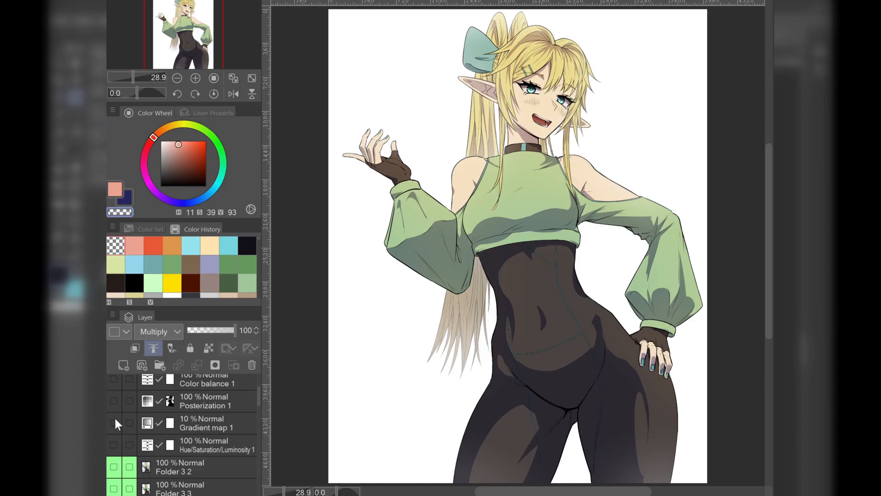
{"action": "left_click", "coordinate": [114, 381]}
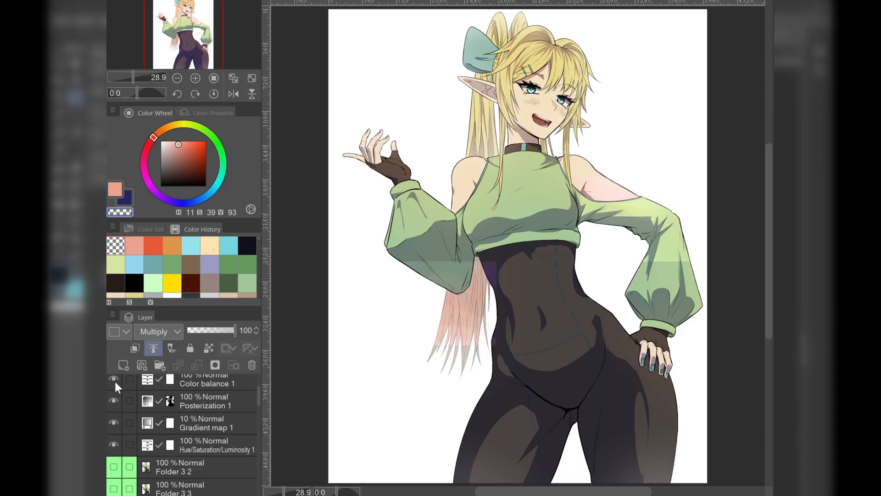
{"action": "scroll", "coordinate": [114, 381], "scroll_direction": "up", "scroll_amount": 3}
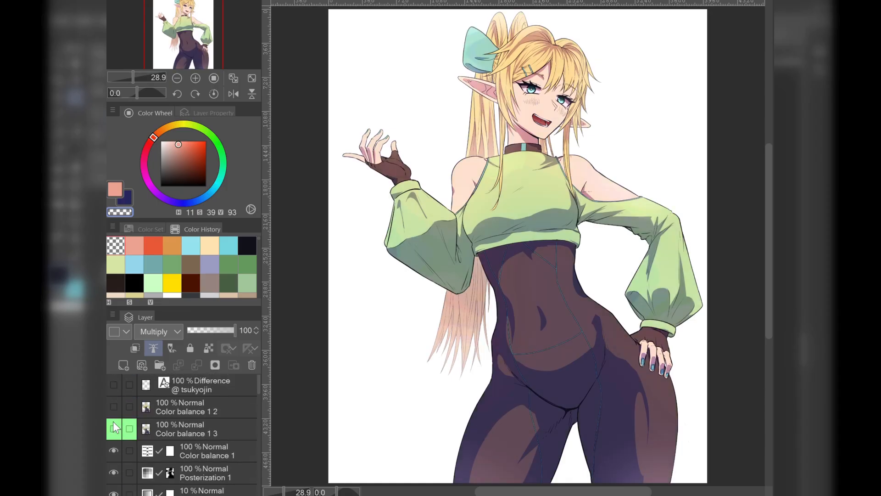
{"action": "left_click", "coordinate": [112, 427]}
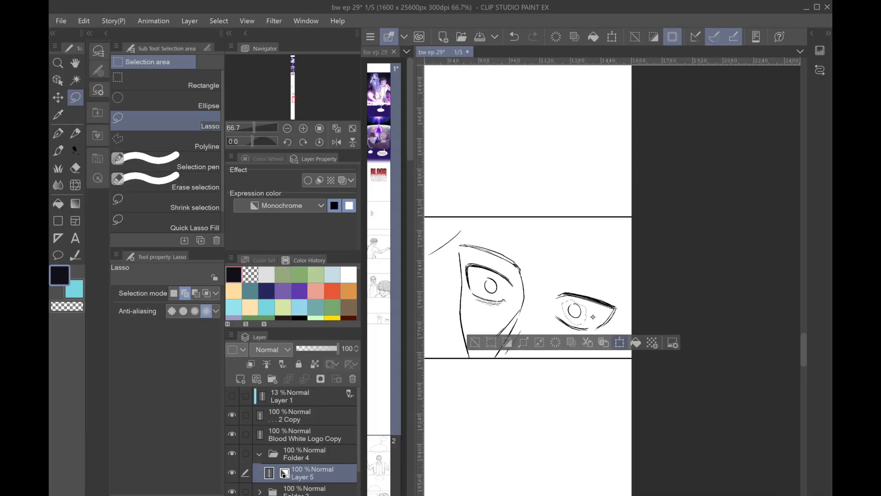
Transform the lassoed iris of the sketched right-hand eye on Layer 5, moving it slightly down at 100% scale
{"action": "key", "text": "ctrl+t"}
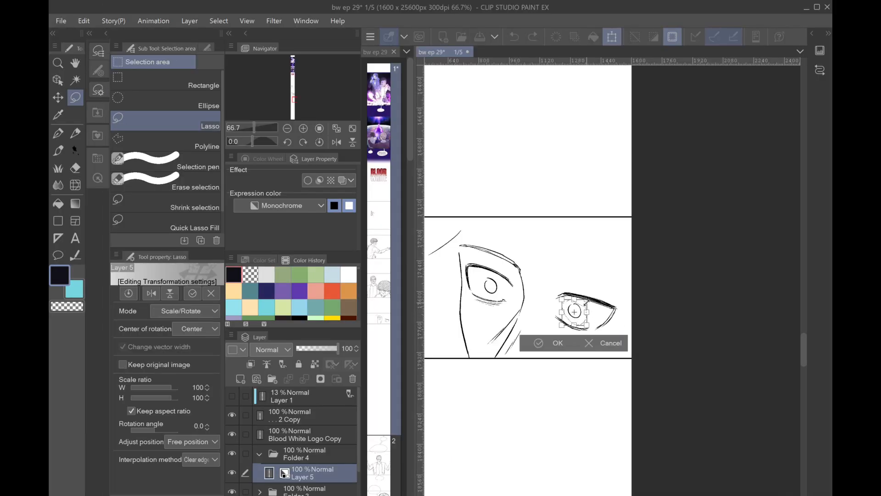
{"action": "left_click_drag", "start_coordinate": [577, 305], "coordinate": [577, 307]}
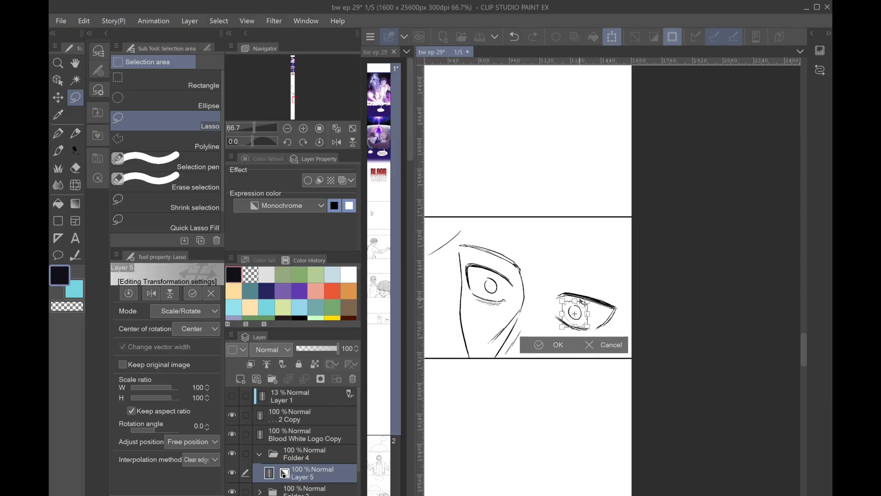
{"action": "left_click", "coordinate": [540, 344]}
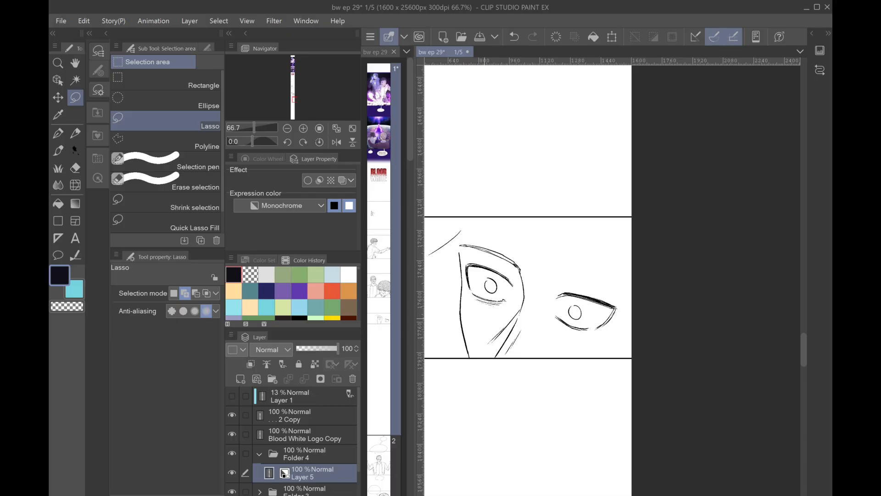
Switch to the Smooth India ink brush, flip the canvas view horizontally and fit it to the screen
{"action": "left_click", "coordinate": [58, 150]}
{"action": "scroll", "coordinate": [504, 302], "scroll_direction": "up", "scroll_amount": 3}
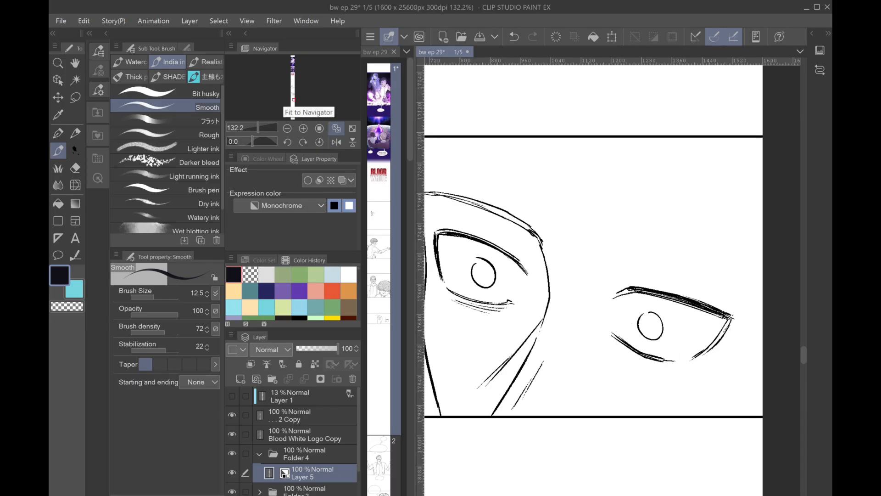
{"action": "left_click", "coordinate": [336, 142]}
{"action": "left_click", "coordinate": [352, 128]}
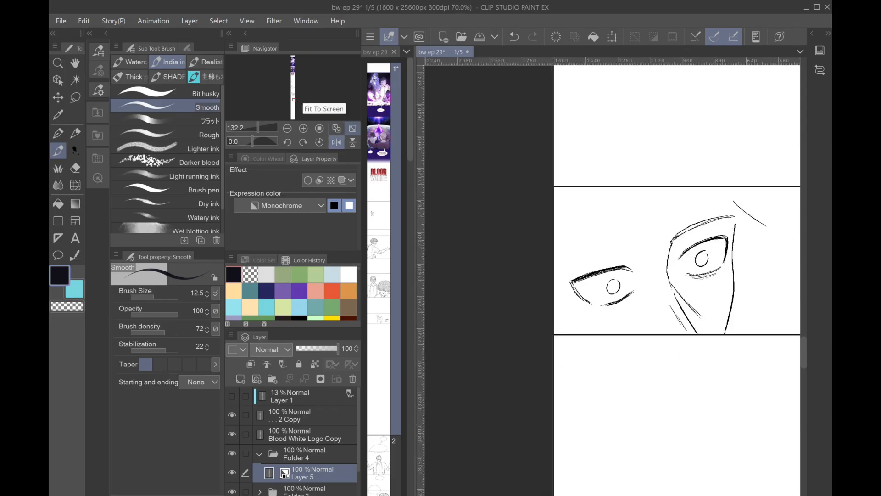